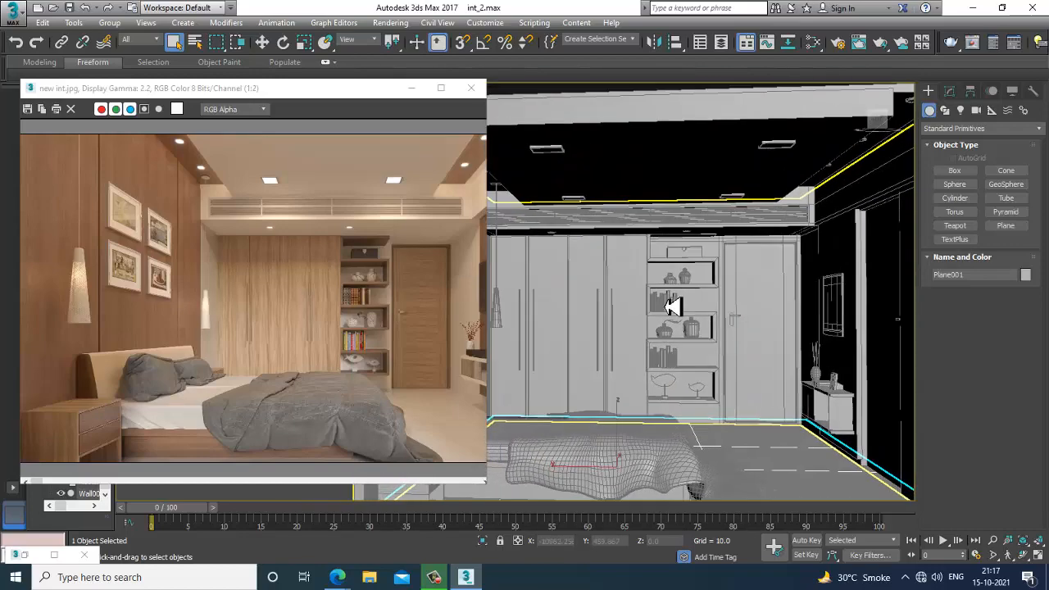
# Step: Set the scene's production renderer to V-Ray Adv 3.50.04 in the render setup
pyautogui.scroll(-3, 619, 297)
pyautogui.scroll(3, 645, 320)
pyautogui.keyDown('alt'); pyautogui.moveTo(628, 300); pyautogui.dragTo(393, 33, button='middle'); pyautogui.keyUp('alt')
pyautogui.click(390, 22)
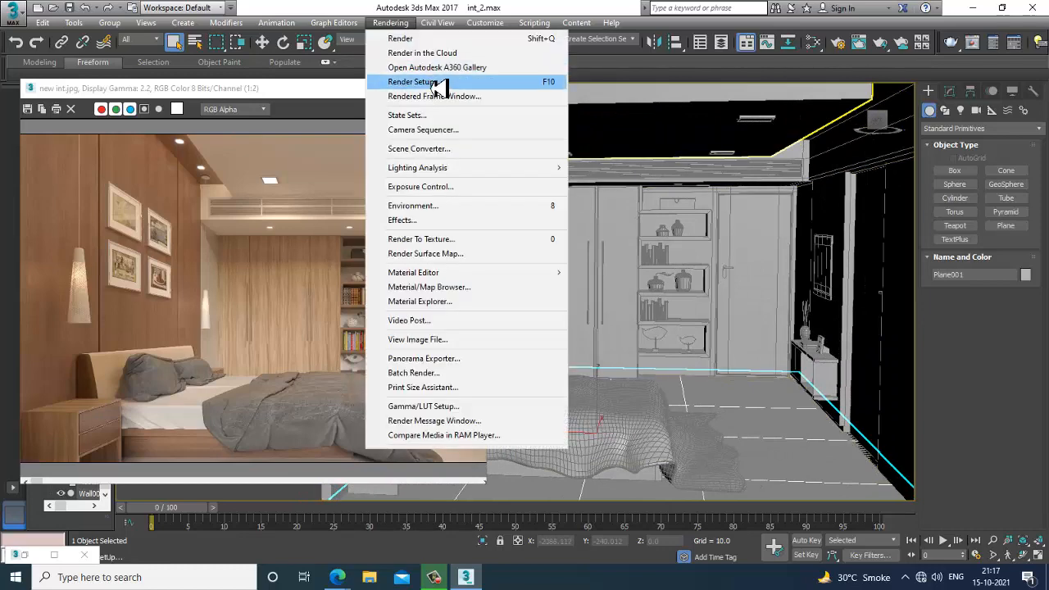
pyautogui.click(407, 88)
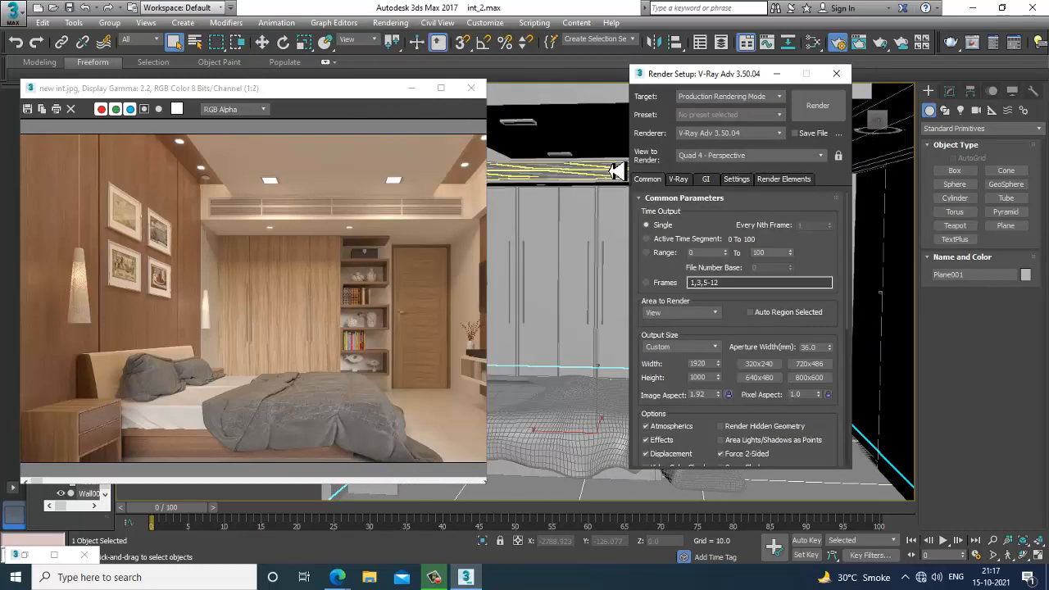
pyautogui.click(742, 134)
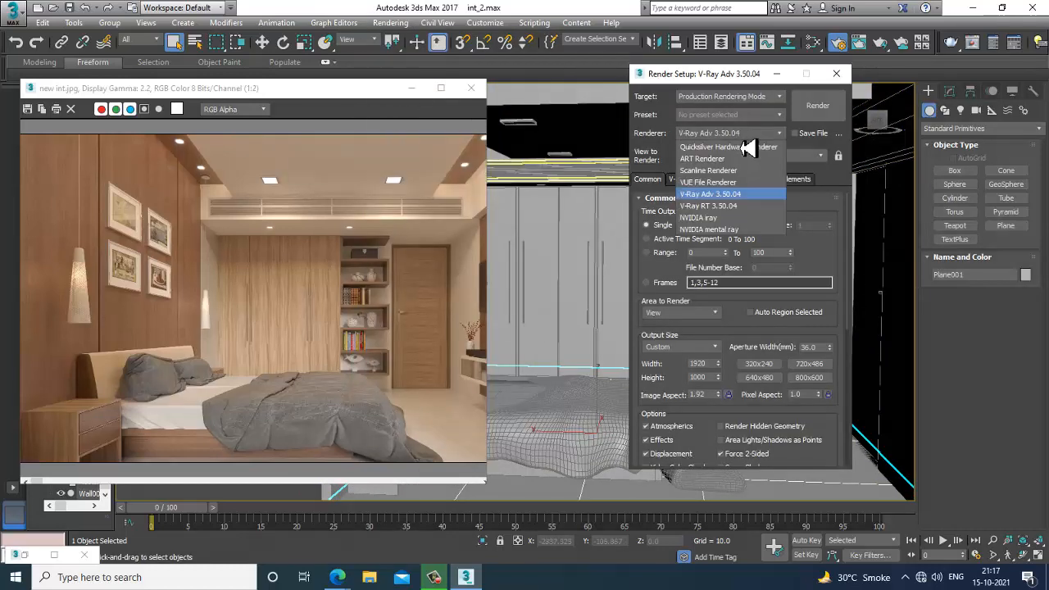
pyautogui.click(725, 194)
pyautogui.click(776, 74)
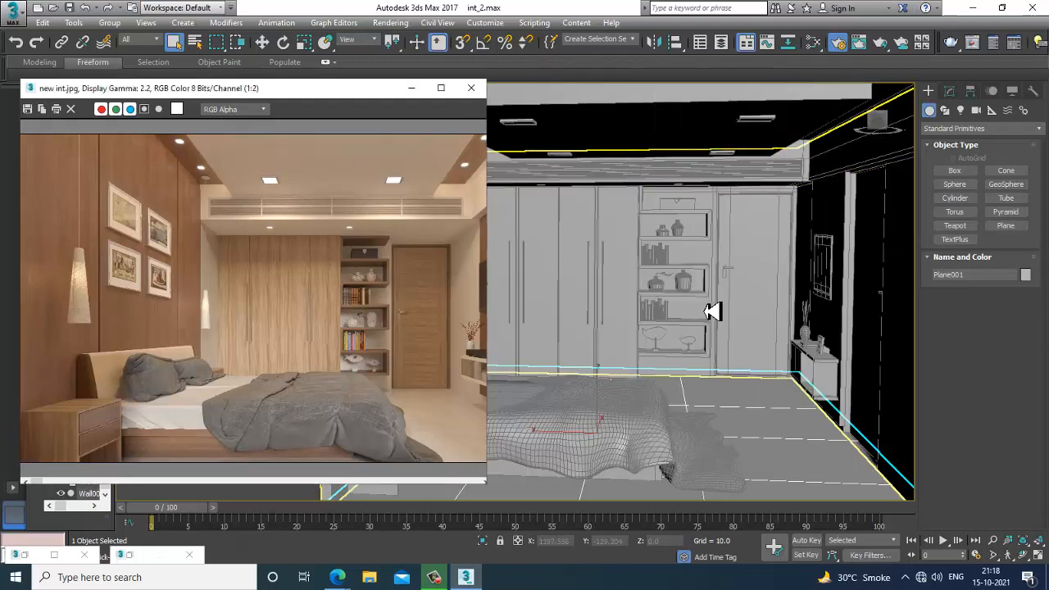
# Step: Select the floor plane and create a new VRayMtl material named Floor with an enlarged preview
pyautogui.click(775, 412)
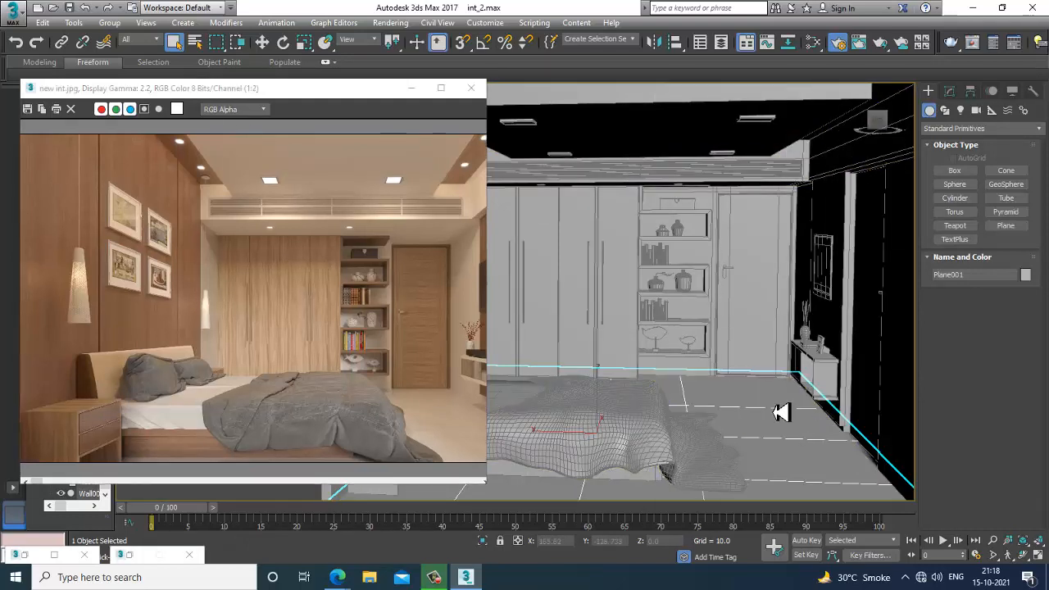
pyautogui.press('m')
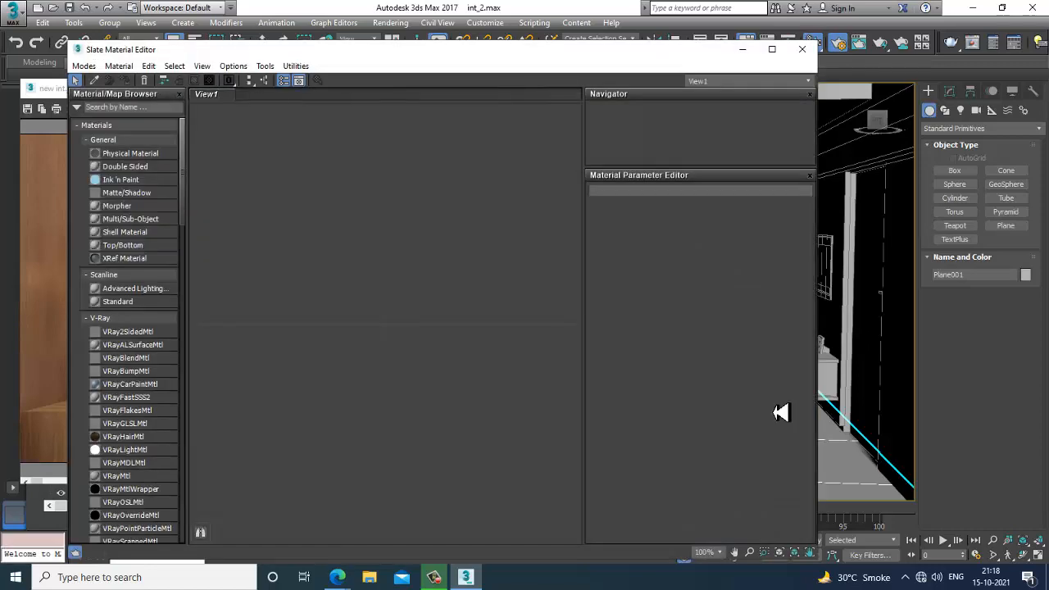
pyautogui.moveTo(262, 60); pyautogui.dragTo(353, 59)
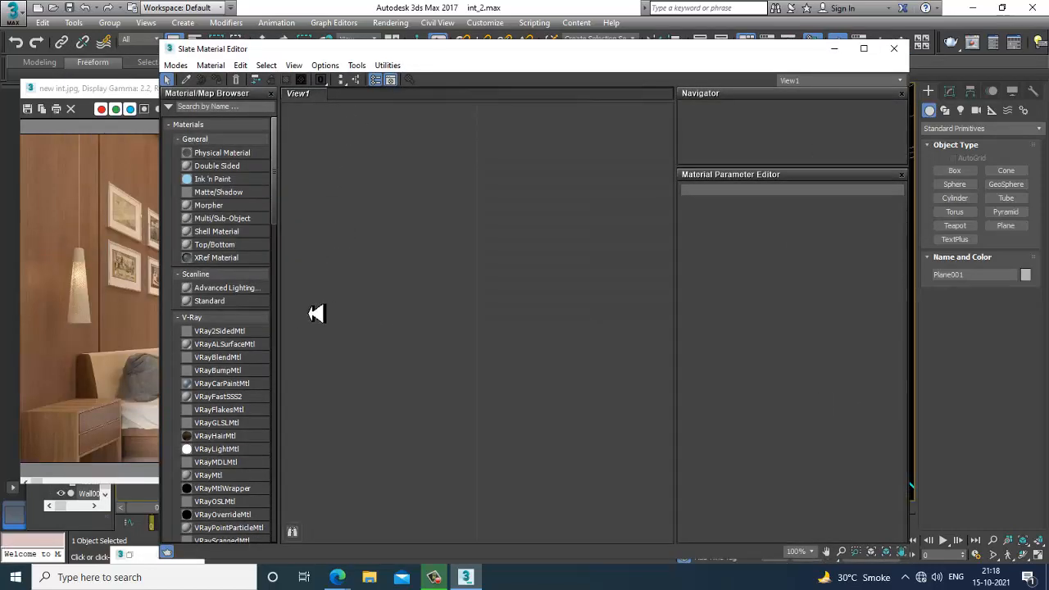
pyautogui.moveTo(217, 478); pyautogui.dragTo(462, 231)
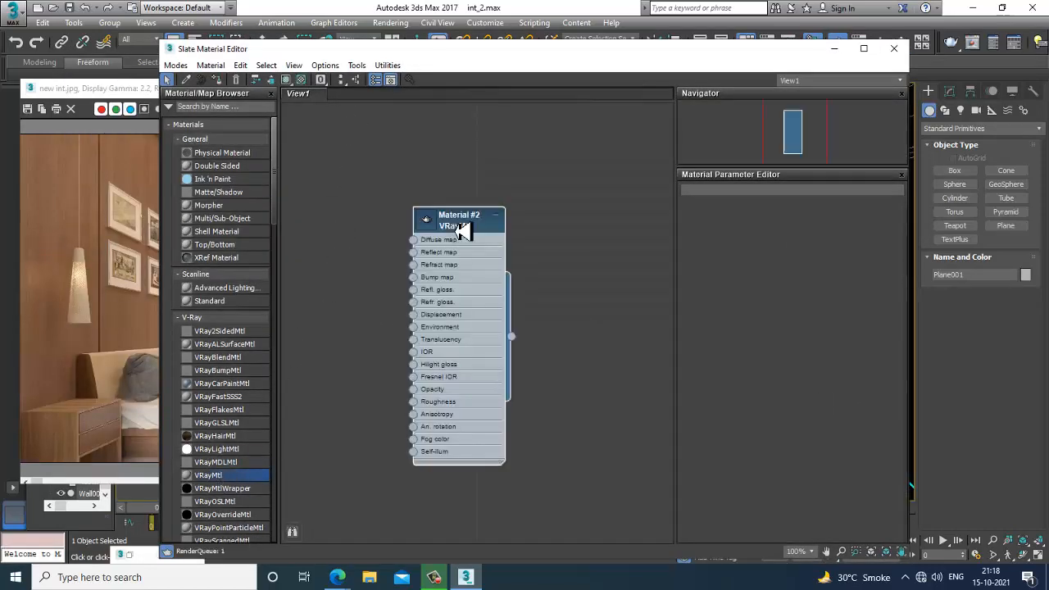
pyautogui.click(729, 188)
pyautogui.write('Floor')
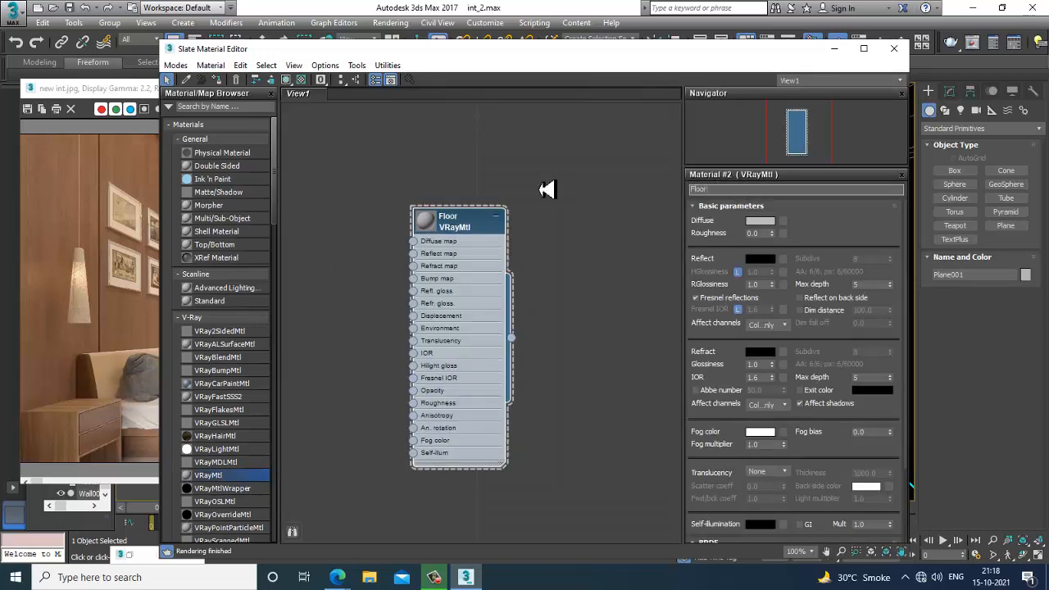
pyautogui.doubleClick(435, 229)
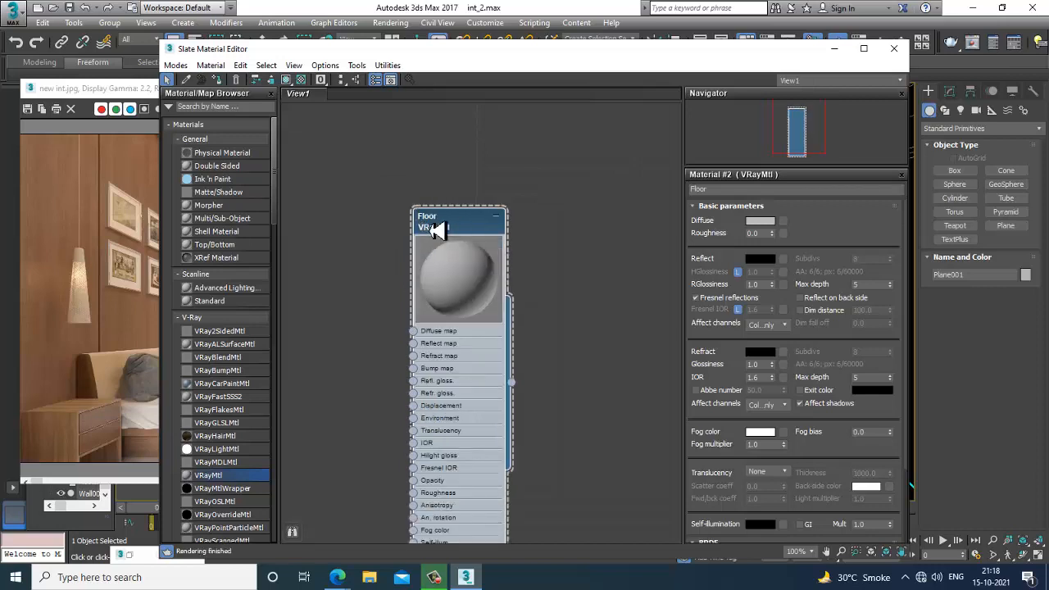
# Step: Load the tile image 7d3830cae4555b6e0c4923808ab9b78b.jpg from the Texture folder as a bitmap in the Floor material's diffuse map
pyautogui.click(784, 222)
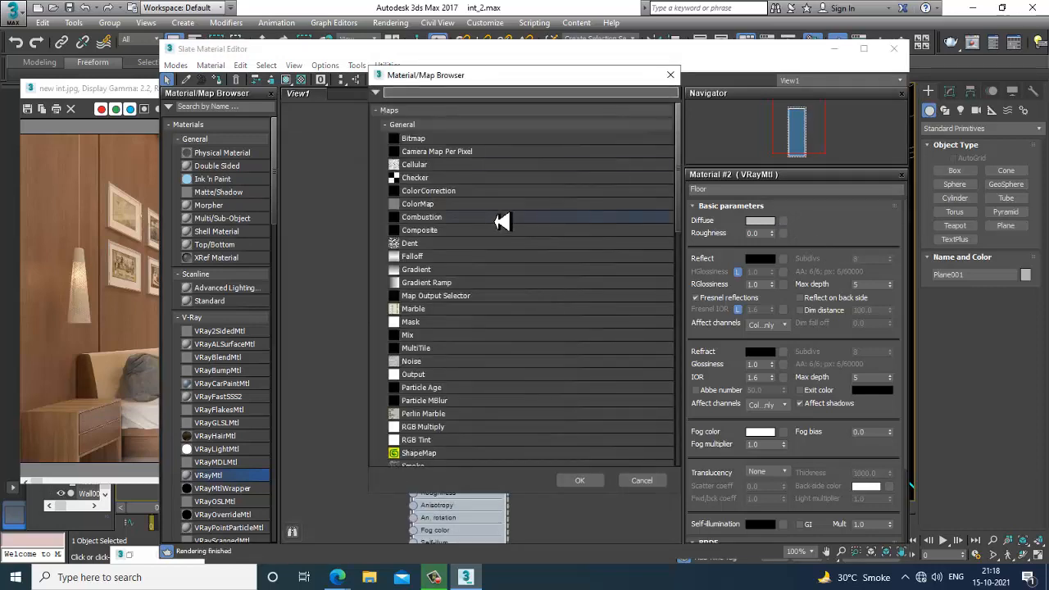
pyautogui.doubleClick(451, 147)
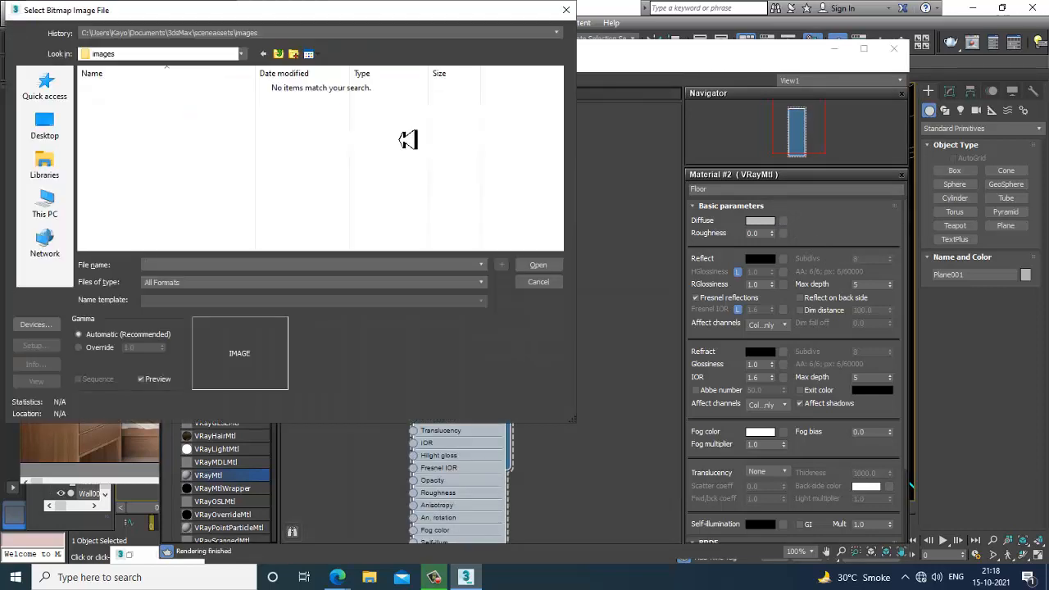
pyautogui.click(44, 204)
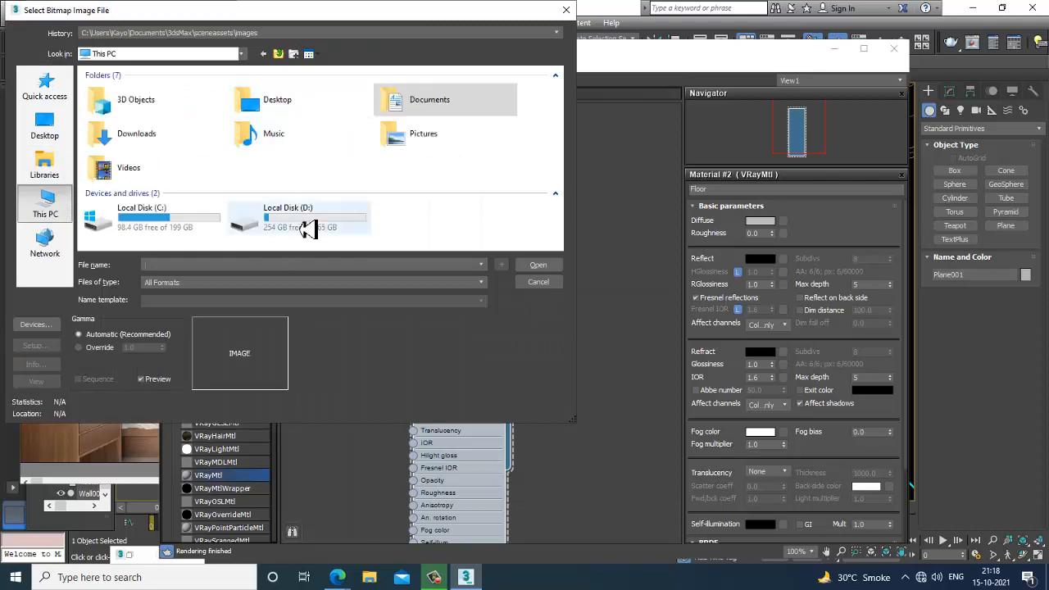
pyautogui.doubleClick(309, 229)
pyautogui.doubleClick(130, 88)
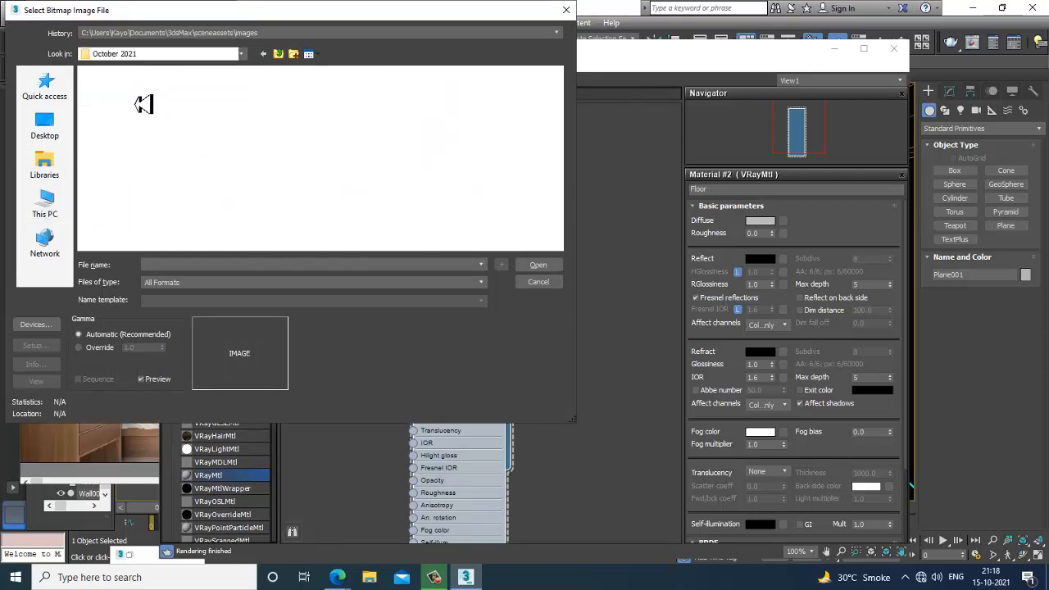
pyautogui.click(318, 201)
pyautogui.press('i')
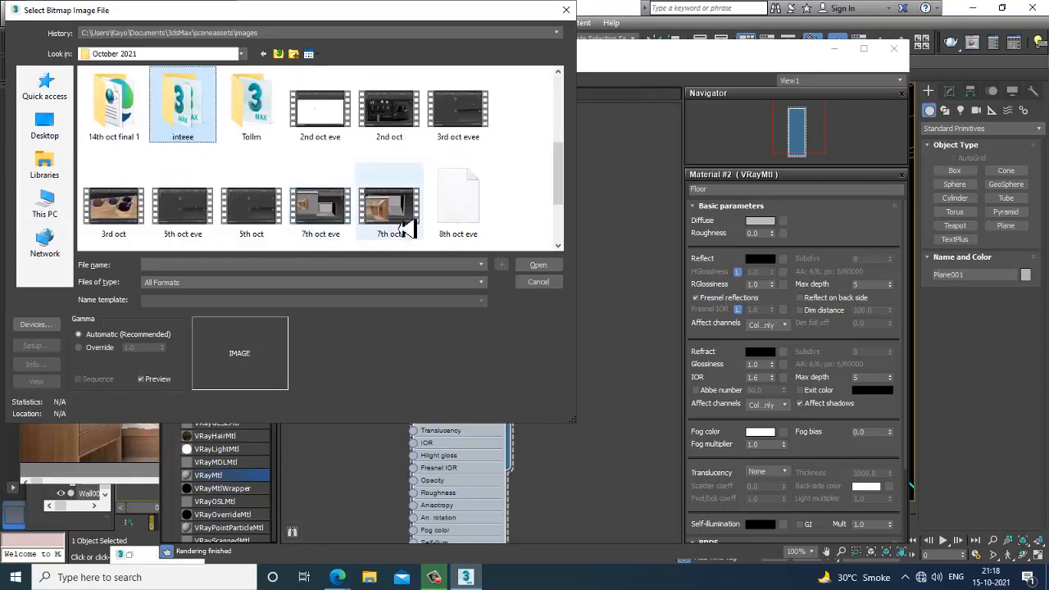
pyautogui.doubleClick(187, 133)
pyautogui.doubleClick(132, 119)
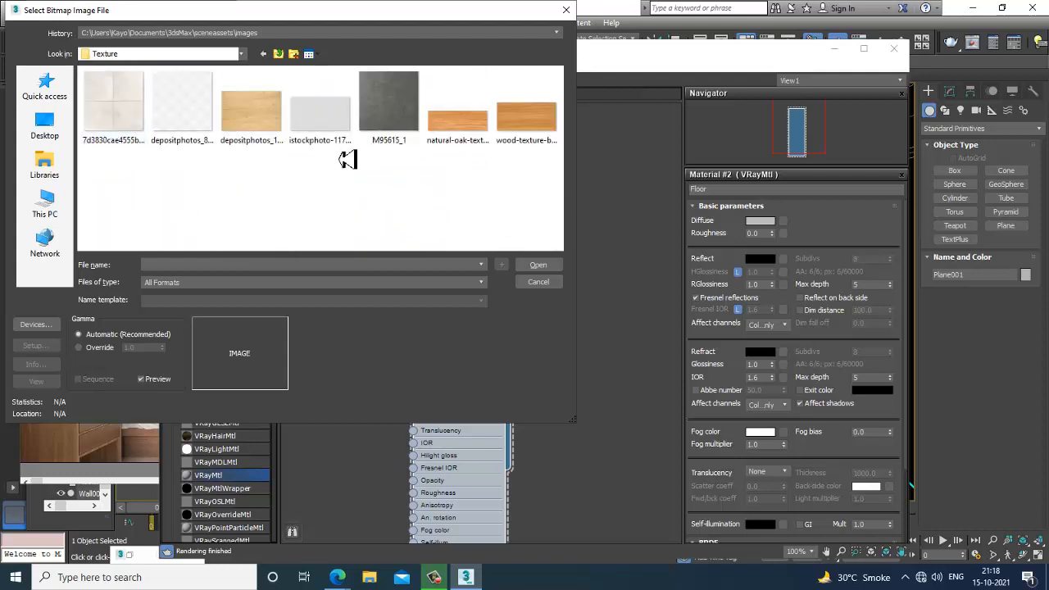
pyautogui.doubleClick(123, 110)
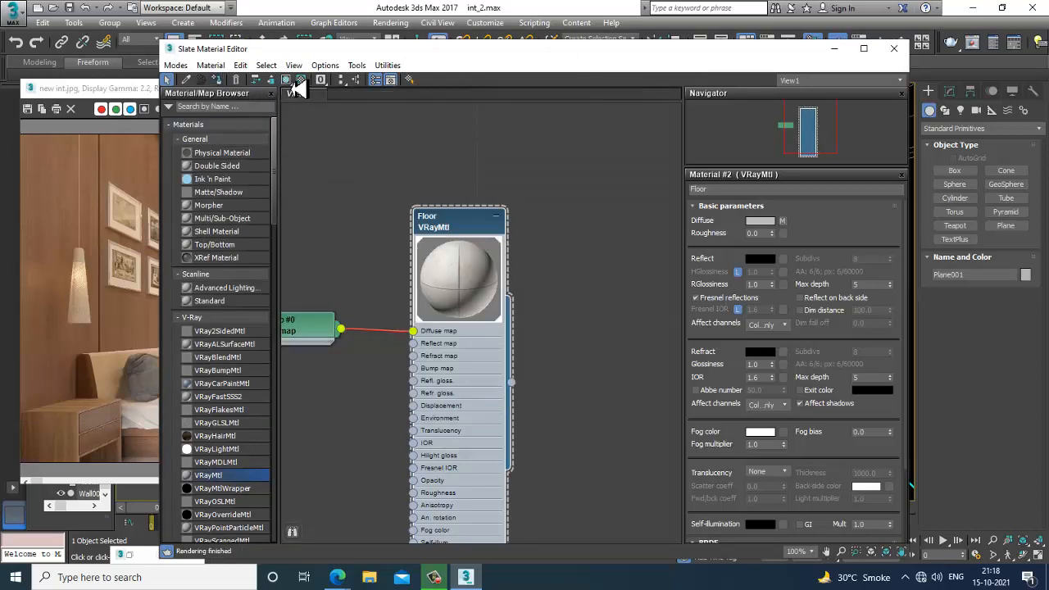
# Step: Assign the Floor material to the selected floor plane and show its tile texture in the viewport
pyautogui.moveTo(661, 51); pyautogui.dragTo(366, 106)
pyautogui.scroll(-6, 782, 324)
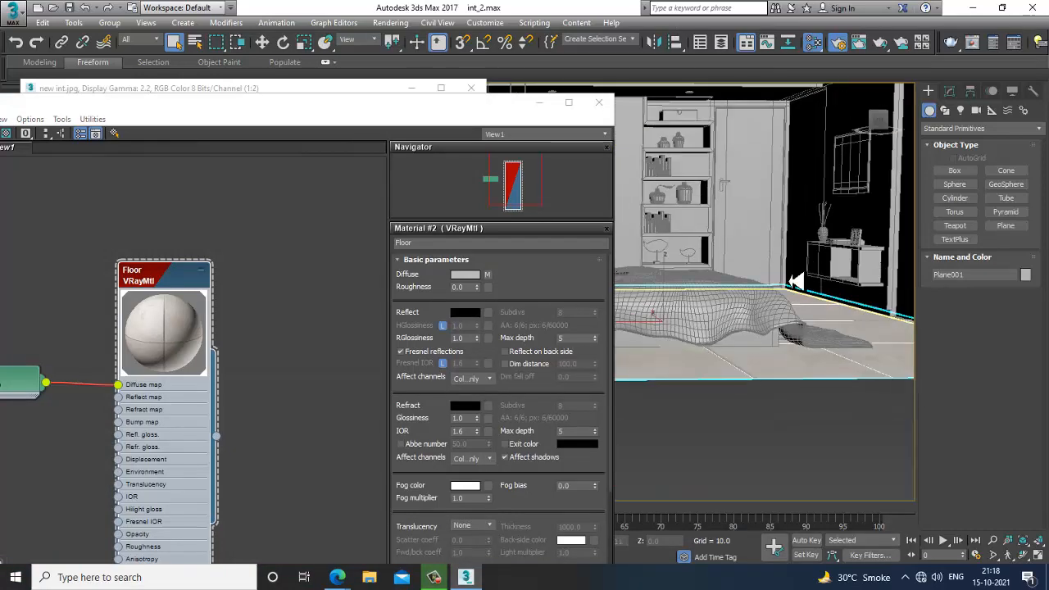
pyautogui.scroll(1, 766, 349)
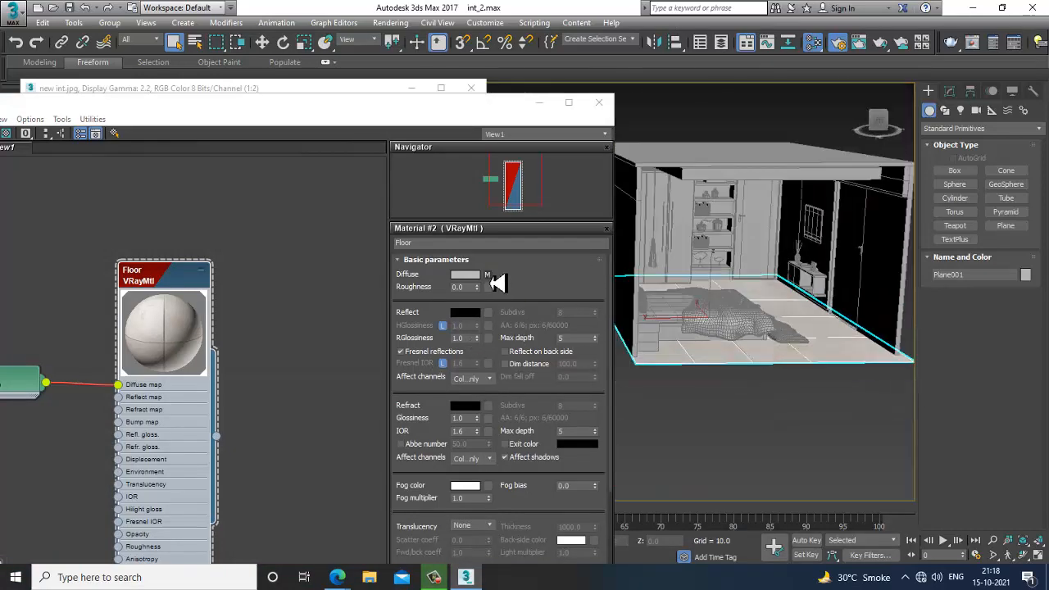
# Step: Set the floor bitmap's tiling to 5 in both U and V and check the tile size around the bed
pyautogui.click(490, 277)
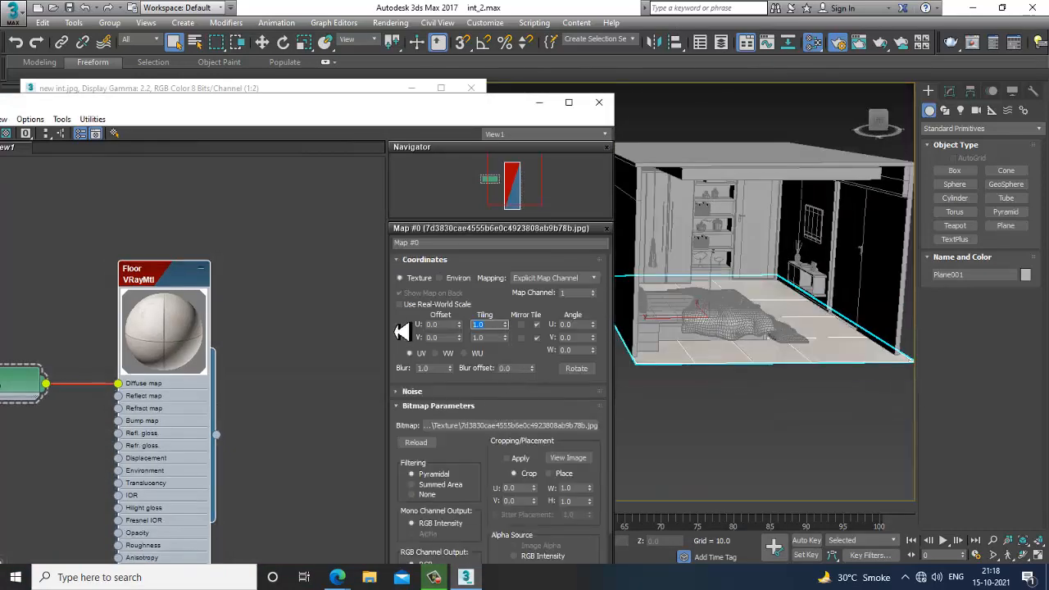
pyautogui.write('5')
pyautogui.press('Tab')
pyautogui.write('5')
pyautogui.press('Return')
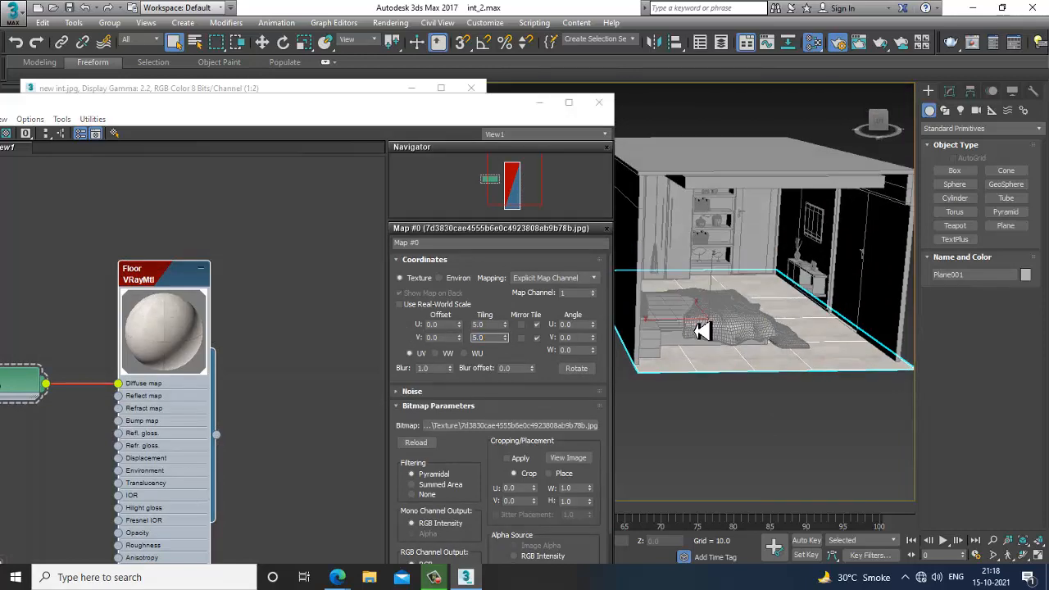
pyautogui.scroll(8, 697, 328)
pyautogui.scroll(-6, 697, 321)
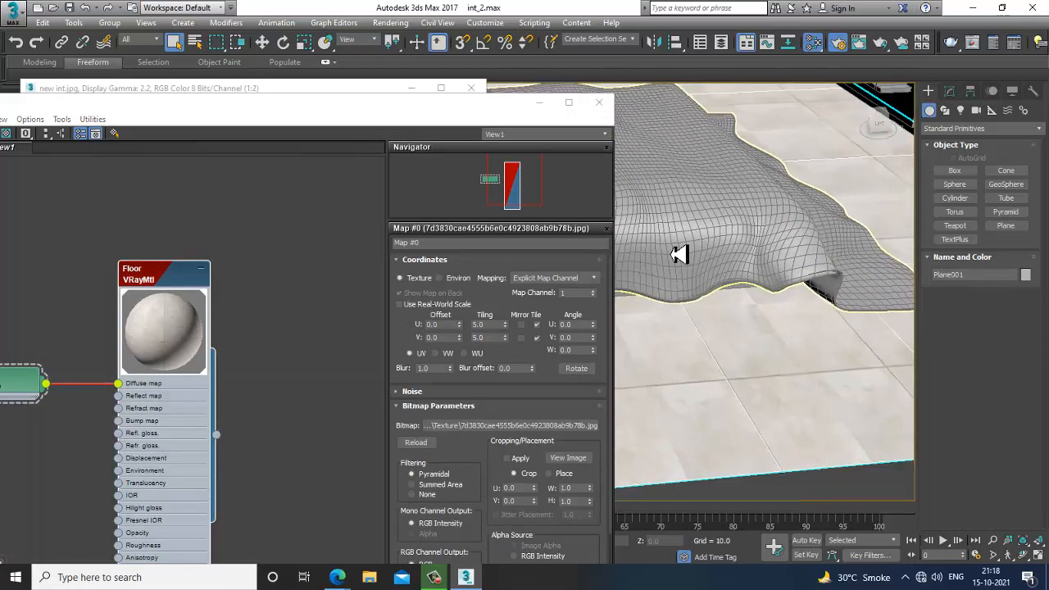
pyautogui.moveTo(756, 321); pyautogui.dragTo(769, 334, button='middle')
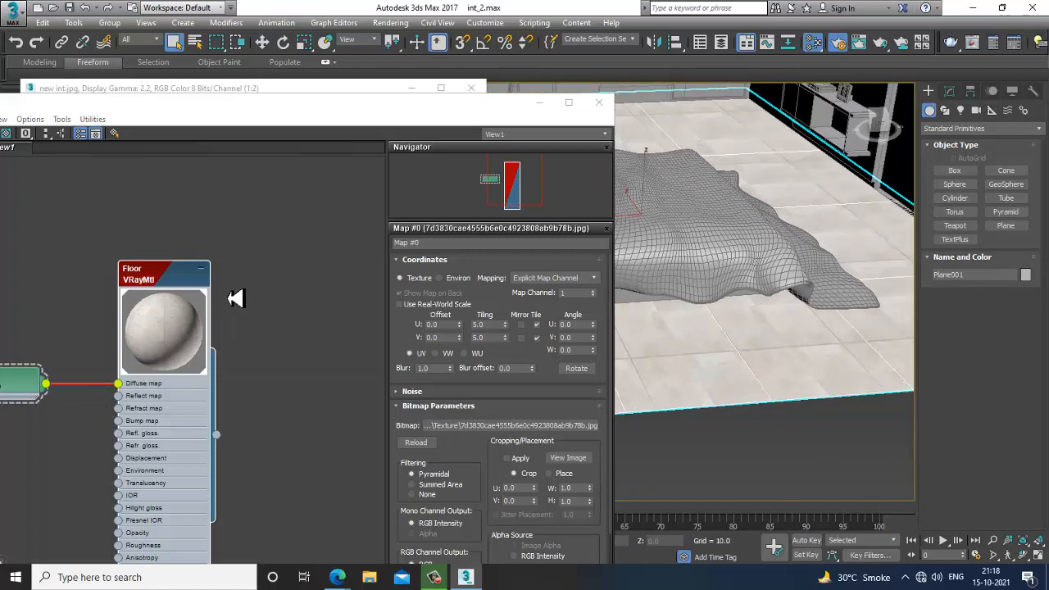
# Step: Set the Floor material's reflection colour to a neutral grey with a value of 101
pyautogui.moveTo(277, 291); pyautogui.dragTo(309, 284, button='middle')
pyautogui.doubleClick(203, 271)
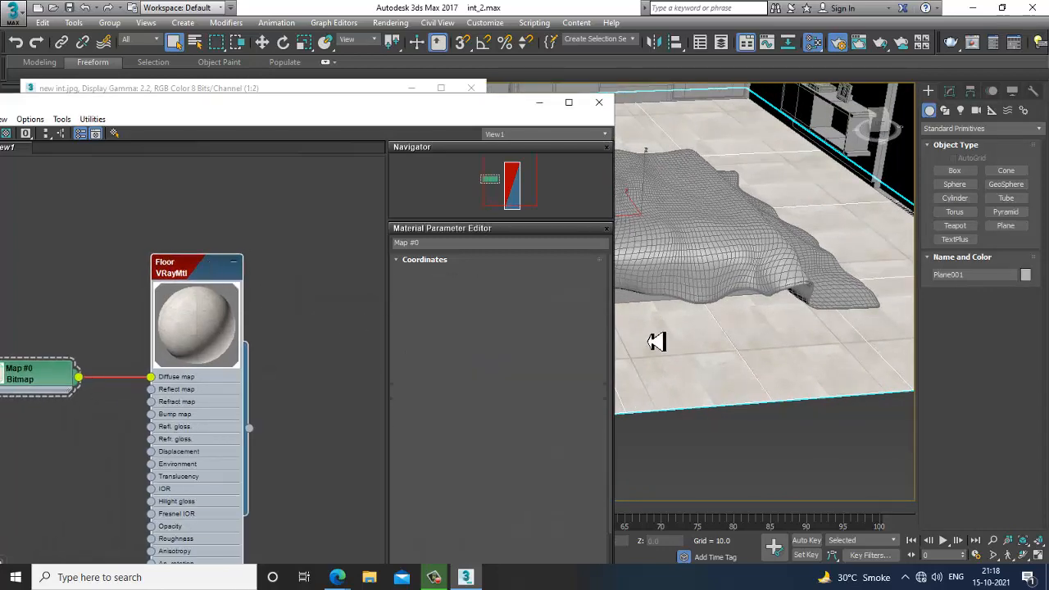
pyautogui.click(464, 313)
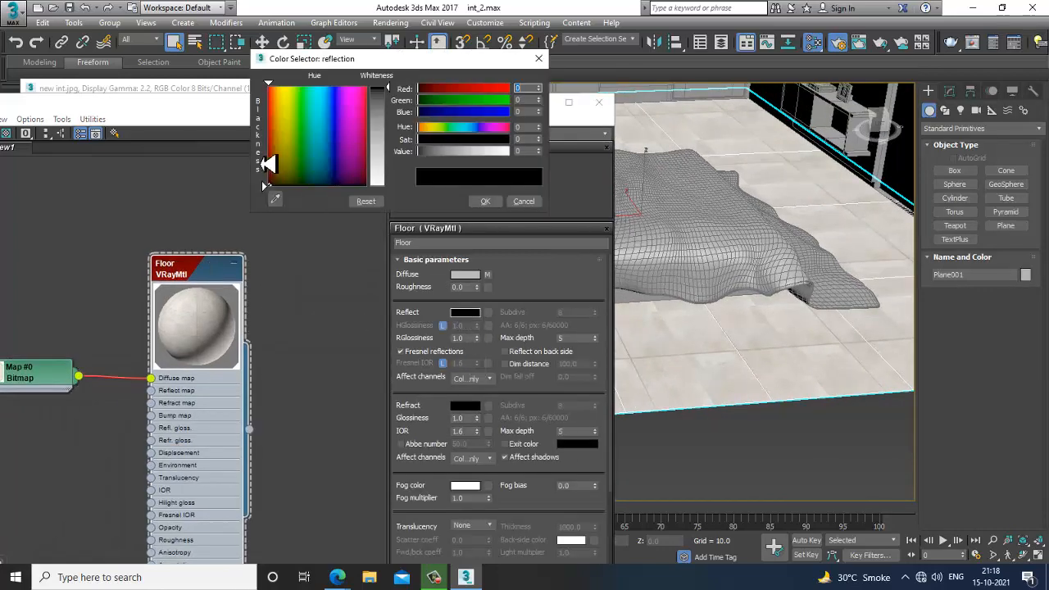
pyautogui.moveTo(384, 104); pyautogui.dragTo(390, 136)
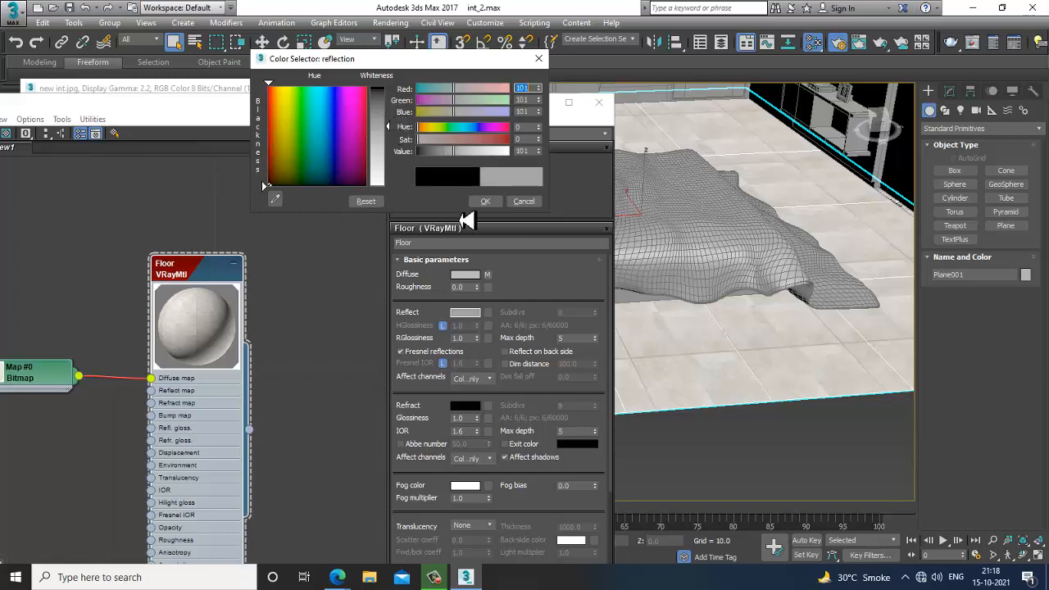
pyautogui.click(485, 201)
# Step: Try U tiling values of 4 and 6 on the floor bitmap and inspect the tiles up close
pyautogui.keyDown('alt'); pyautogui.moveTo(819, 304); pyautogui.dragTo(802, 307, button='middle'); pyautogui.keyUp('alt')
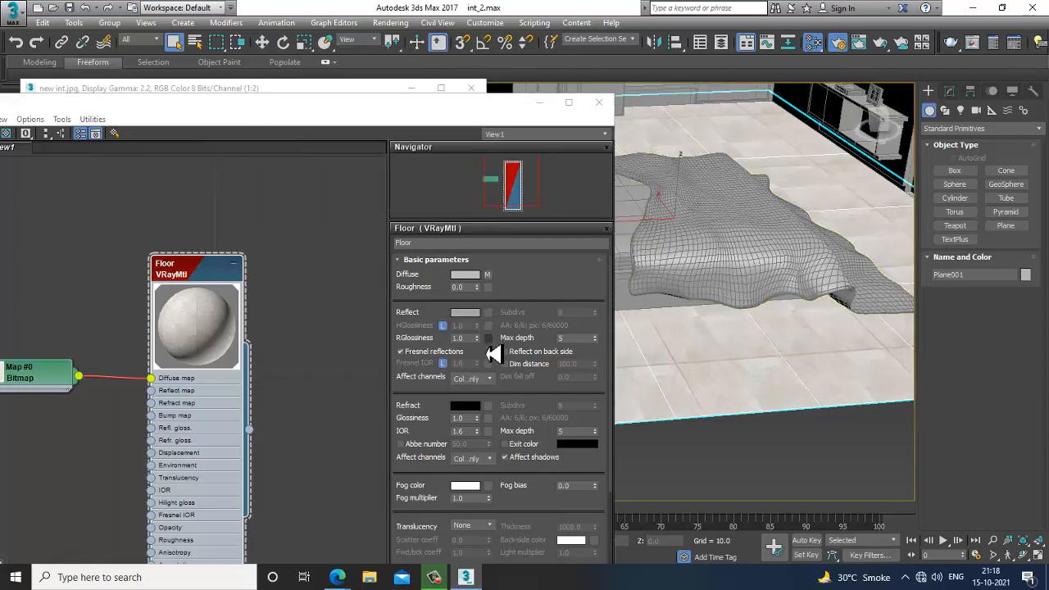
pyautogui.click(487, 275)
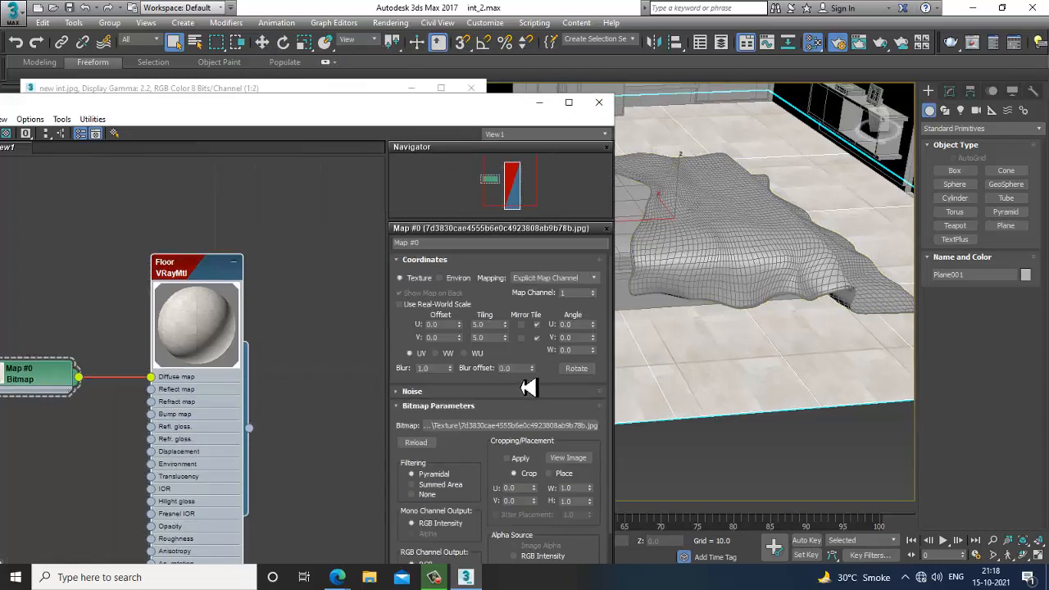
pyautogui.doubleClick(483, 324)
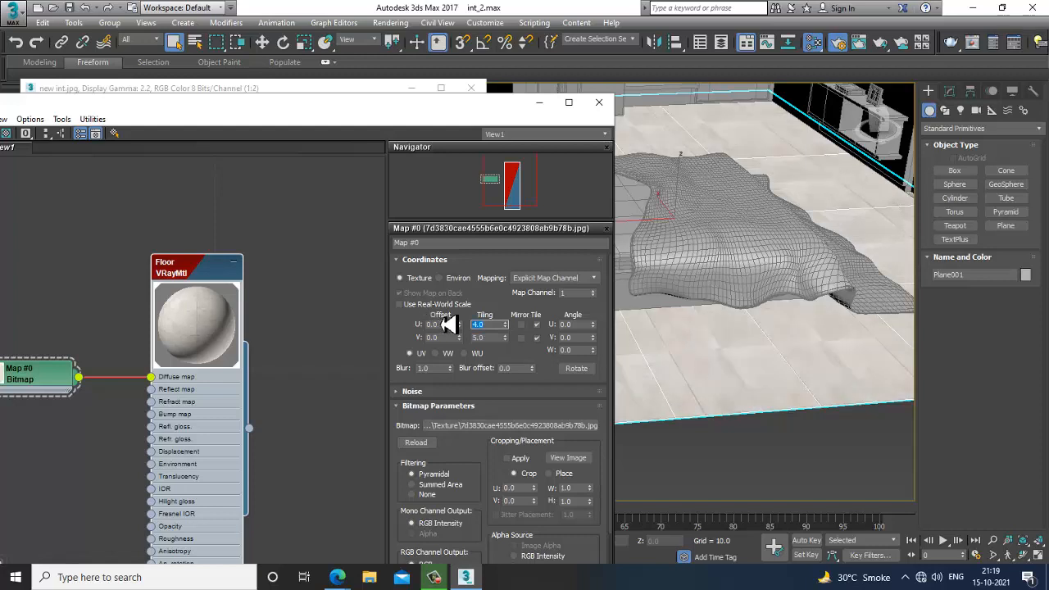
pyautogui.write('6')
pyautogui.press('Return')
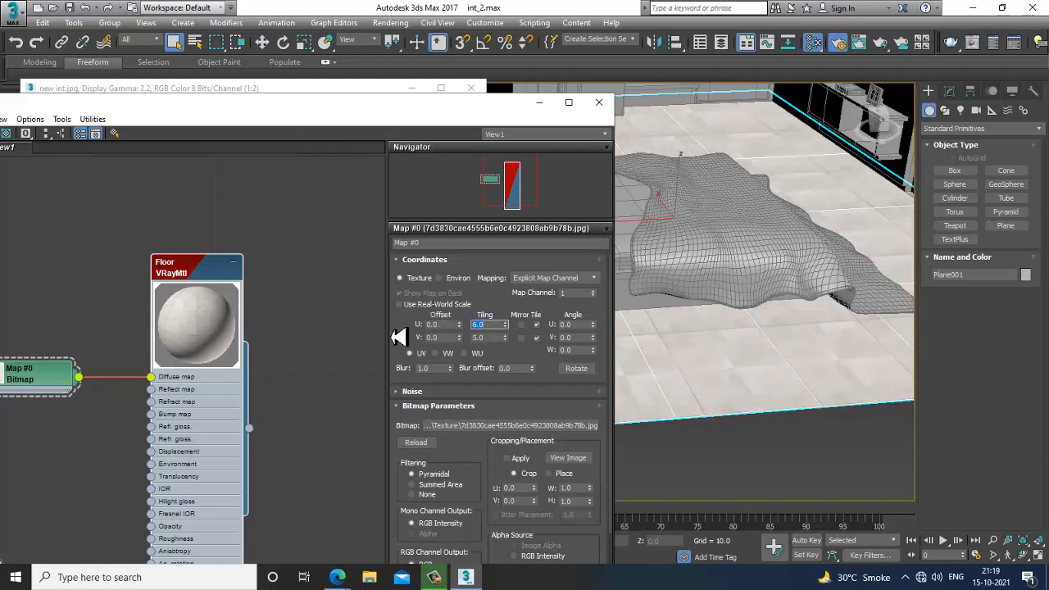
pyautogui.scroll(10, 717, 399)
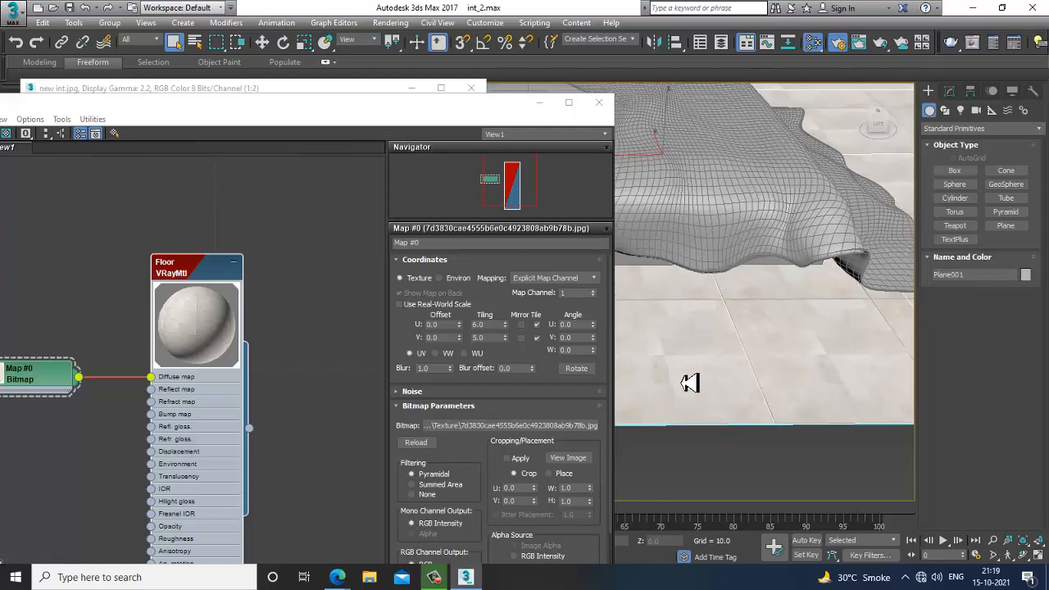
# Step: Set the floor bitmap's tiling to 3 in both U and V
pyautogui.click(482, 326)
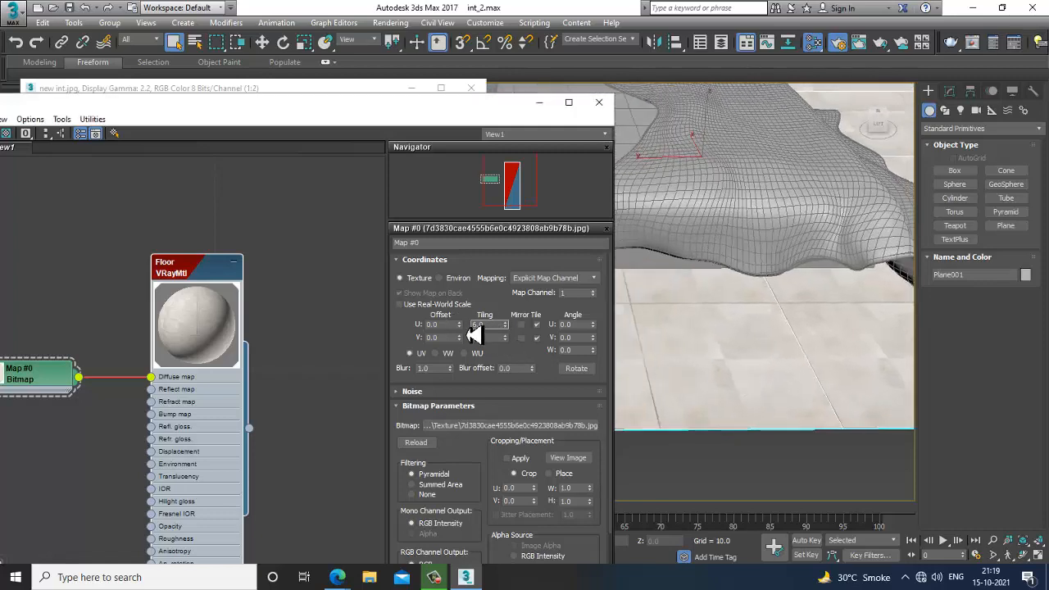
pyautogui.write('3')
pyautogui.press('Tab')
pyautogui.write('3')
pyautogui.press('Return')
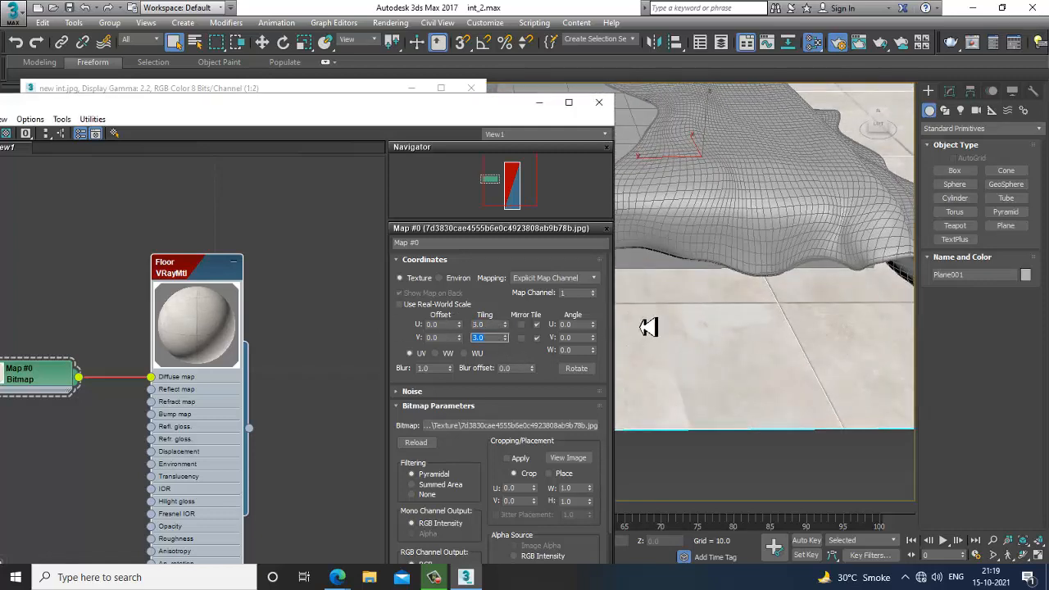
# Step: Add a Noise map and connect it to the Floor material's bump map
pyautogui.moveTo(381, 115); pyautogui.dragTo(587, 77)
pyautogui.moveTo(407, 361); pyautogui.dragTo(502, 320, button='middle')
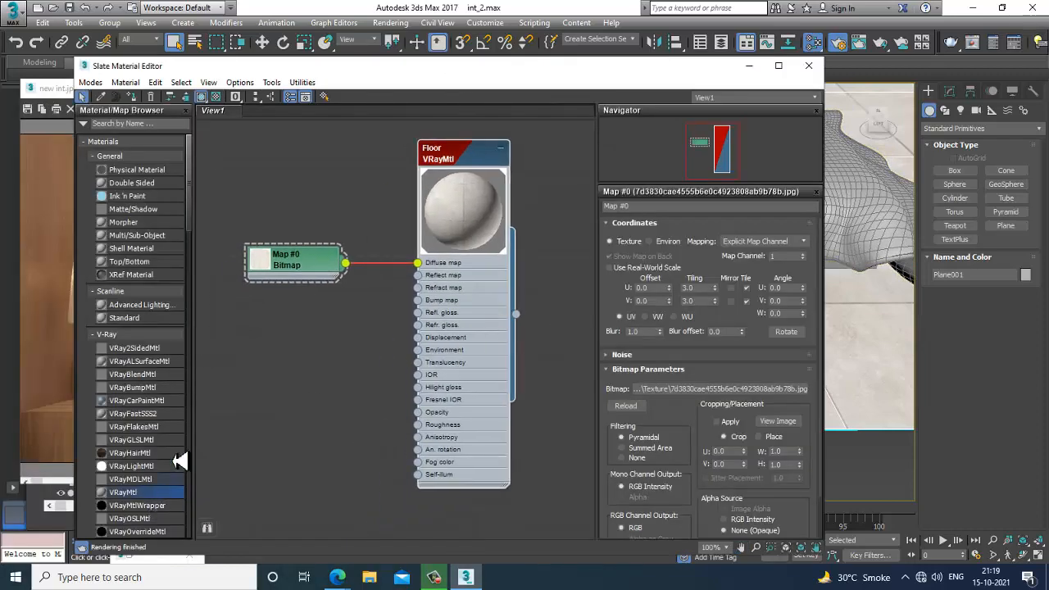
pyautogui.scroll(-10, 195, 214)
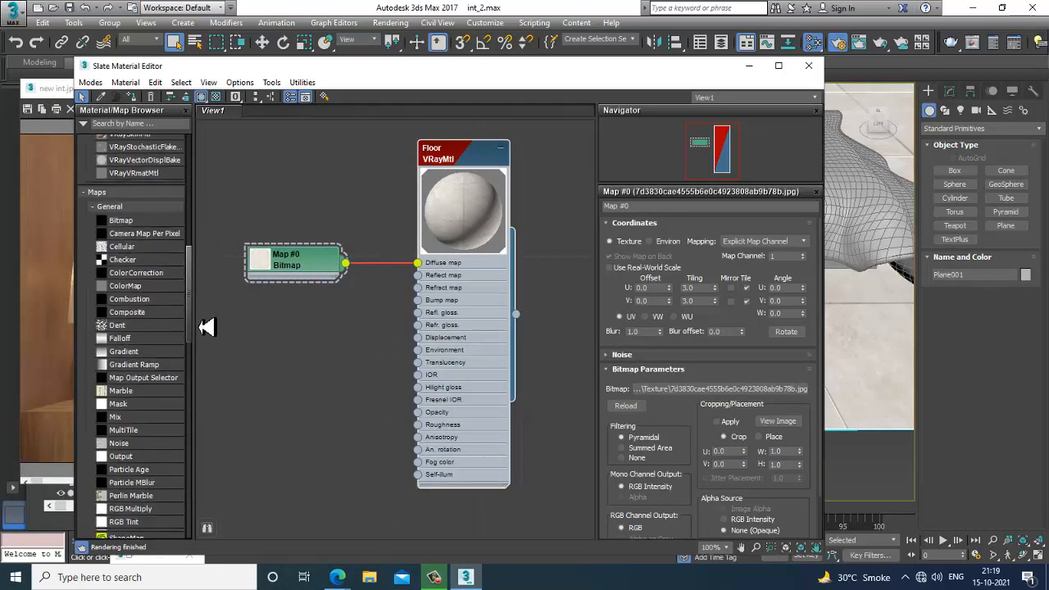
pyautogui.moveTo(258, 364); pyautogui.dragTo(418, 300)
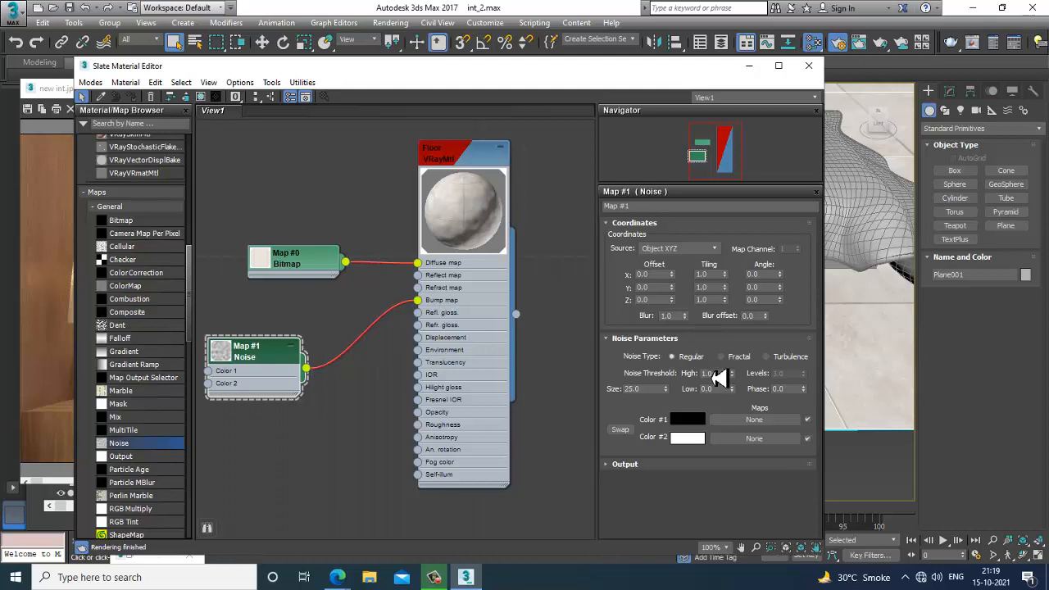
# Step: Set the floor's noise bump to the Fractal type with a size of 0.1, and close the material editor
pyautogui.click(765, 357)
pyautogui.click(736, 357)
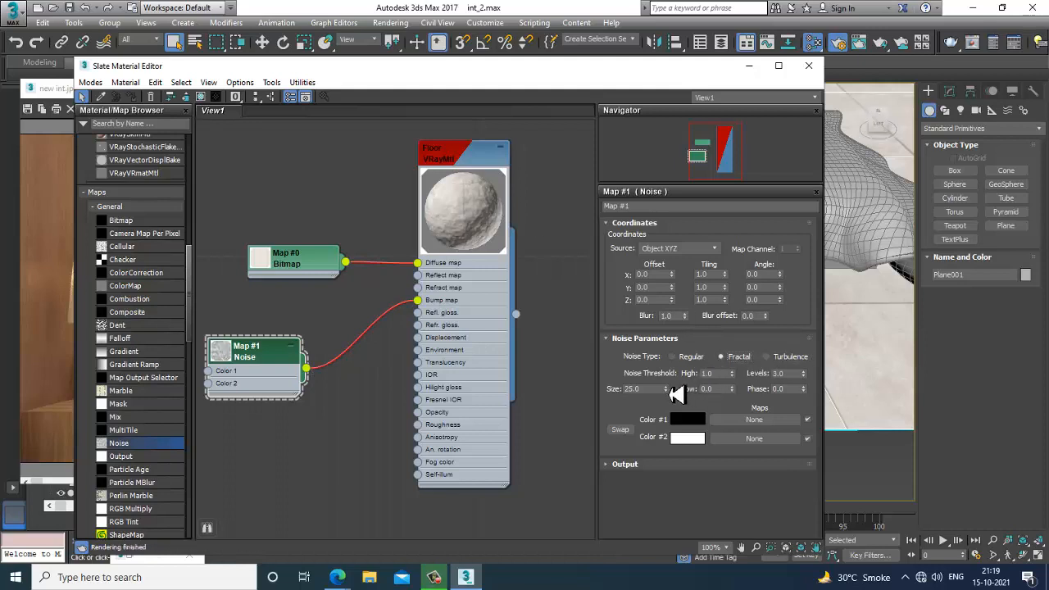
pyautogui.moveTo(660, 390); pyautogui.dragTo(621, 390)
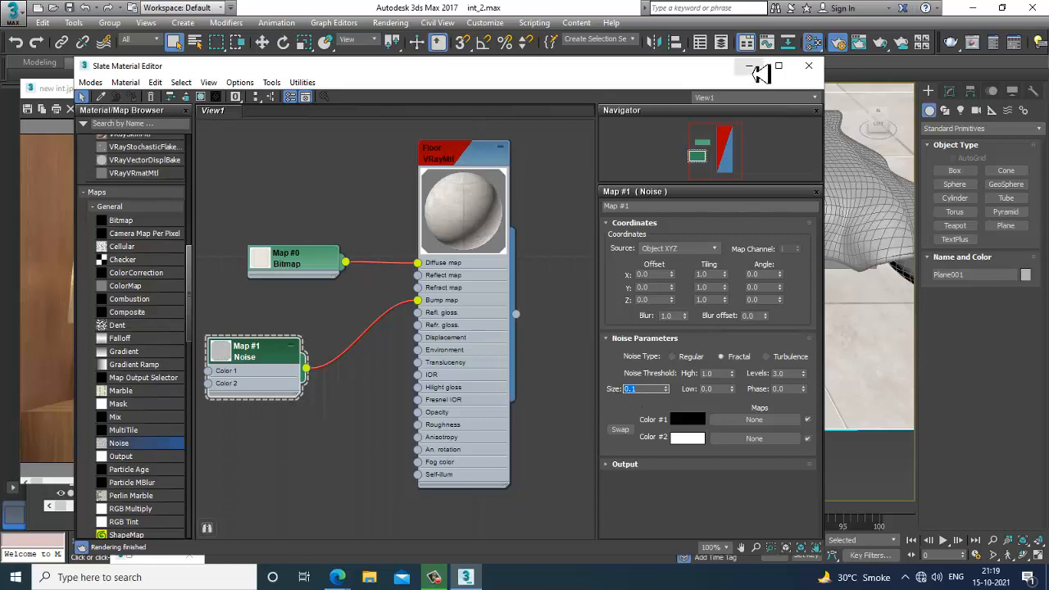
pyautogui.click(809, 66)
# Step: Select the room's wall object
pyautogui.keyDown('alt'); pyautogui.moveTo(714, 379); pyautogui.dragTo(795, 314, button='middle'); pyautogui.keyUp('alt')
pyautogui.scroll(-3, 796, 314)
pyautogui.keyDown('alt'); pyautogui.moveTo(769, 377); pyautogui.dragTo(593, 275, button='middle'); pyautogui.keyUp('alt')
pyautogui.click(593, 274)
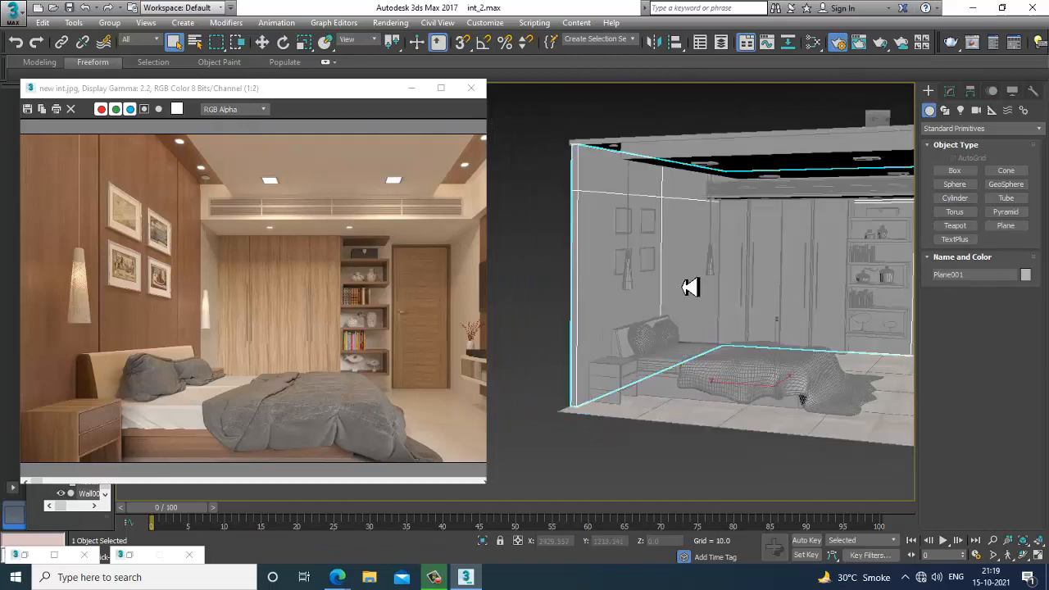
# Step: Examine the wall behind the bed from several angles against the reference image
pyautogui.scroll(3, 693, 302)
pyautogui.scroll(6, 730, 302)
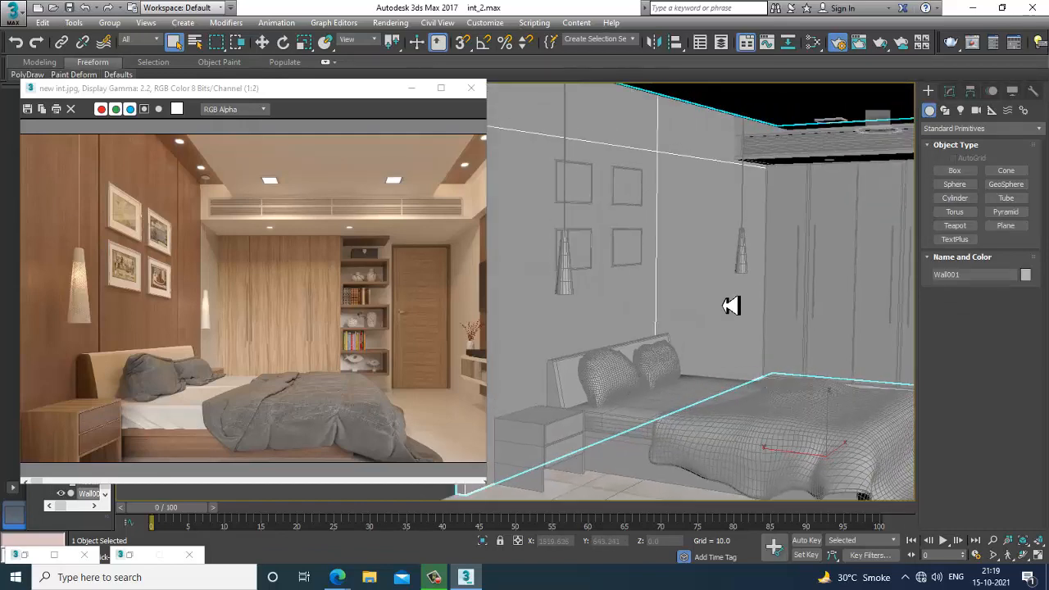
pyautogui.scroll(-6, 863, 301)
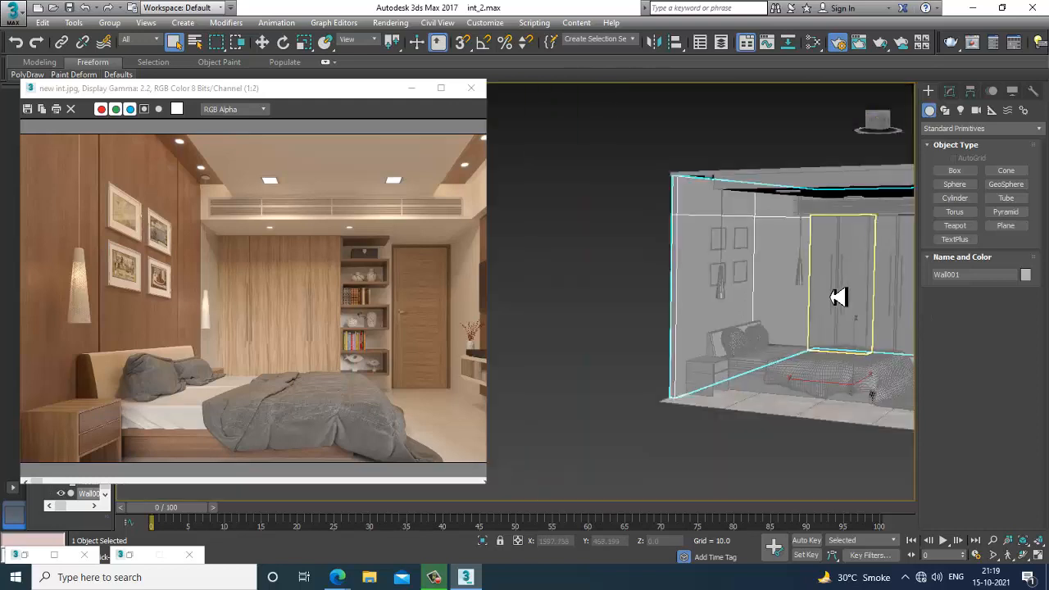
pyautogui.scroll(-3, 800, 295)
pyautogui.scroll(3, 825, 295)
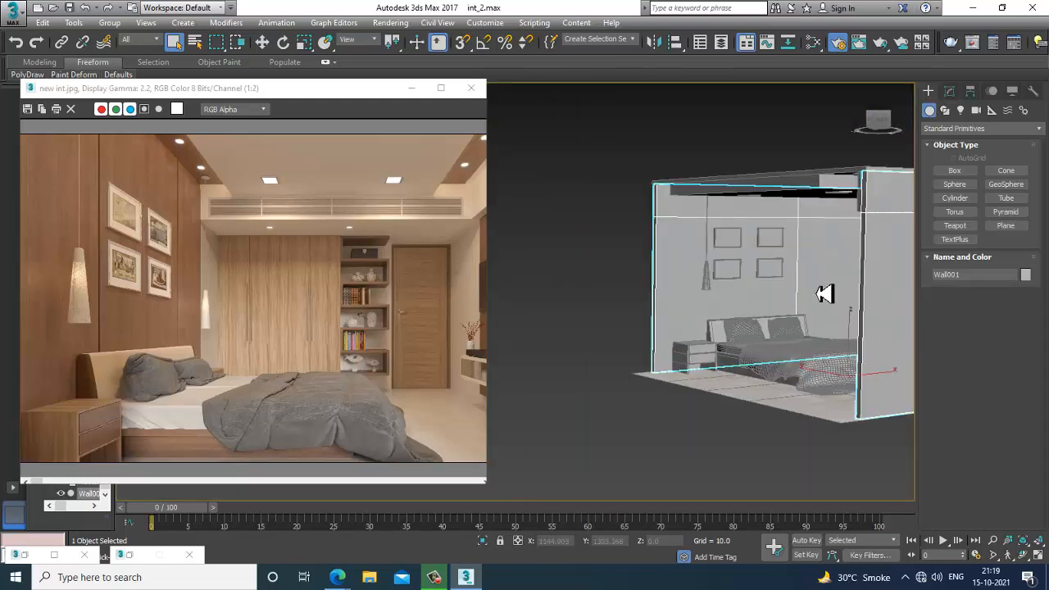
pyautogui.scroll(2, 824, 295)
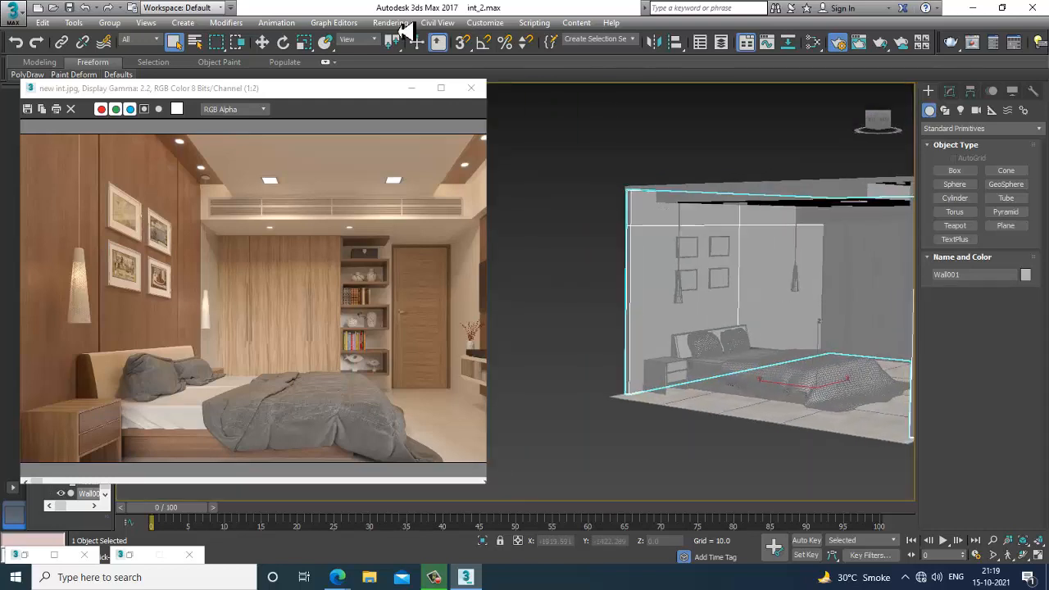
pyautogui.click(27, 66)
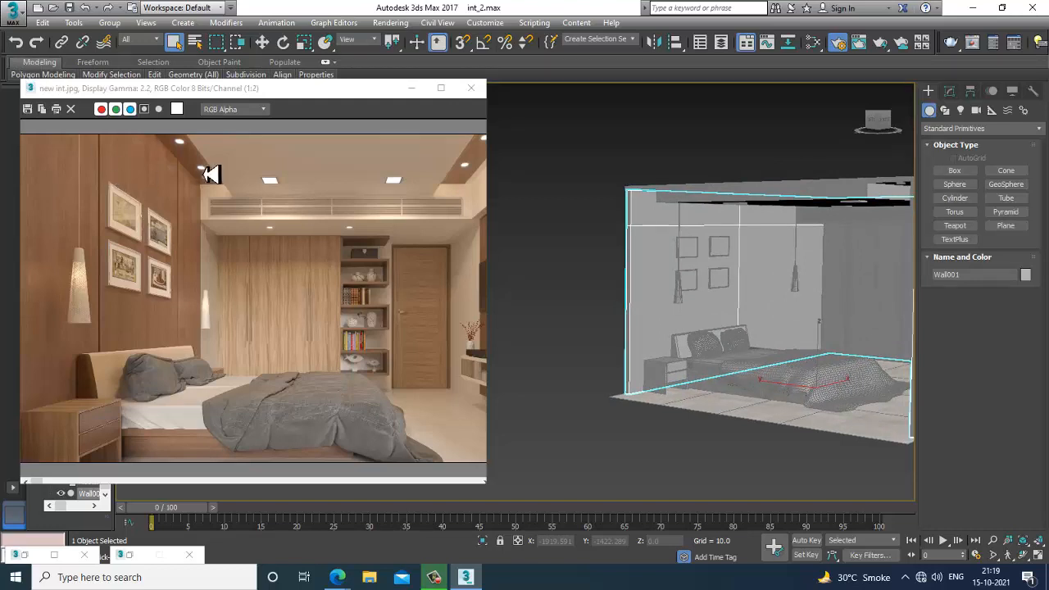
pyautogui.scroll(1, 787, 285)
pyautogui.scroll(8, 787, 284)
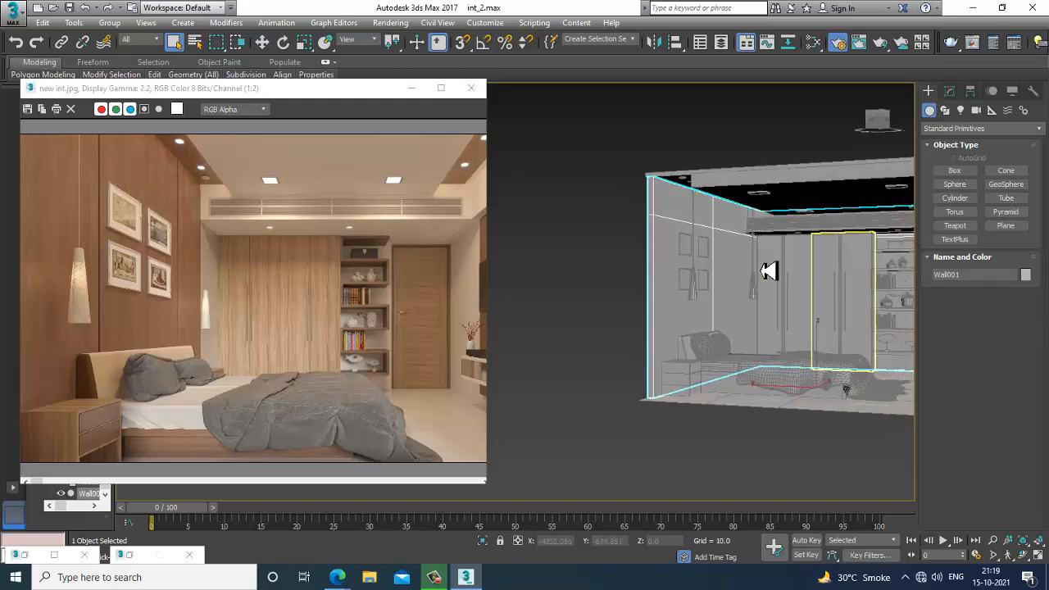
pyautogui.scroll(2, 719, 277)
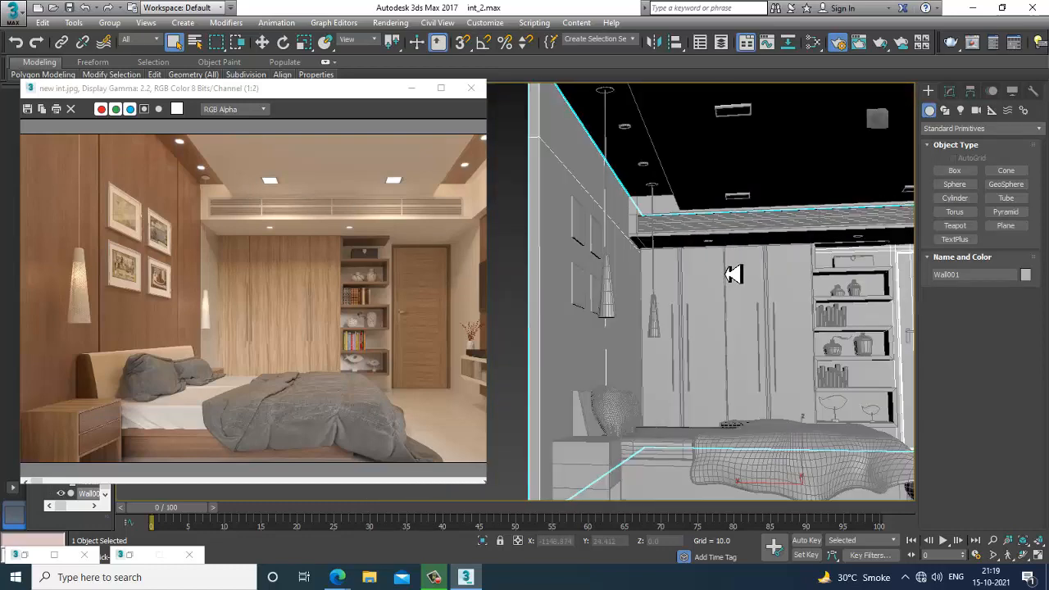
pyautogui.scroll(-3, 733, 273)
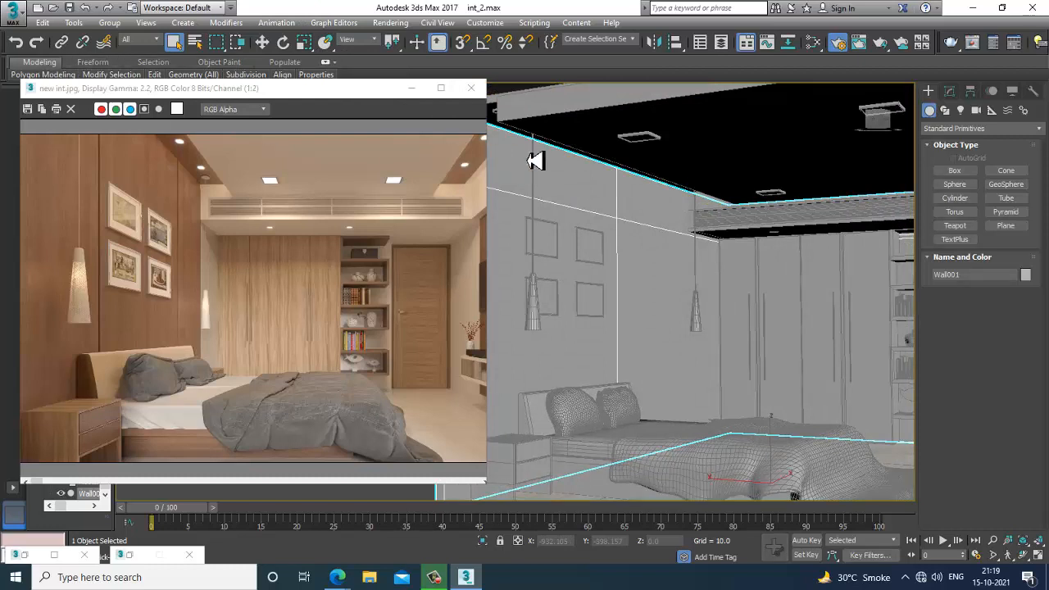
# Step: Add a vertical edge loop with Swift Loop to the wall behind the bed, near the far pendant lamp
pyautogui.click(325, 62)
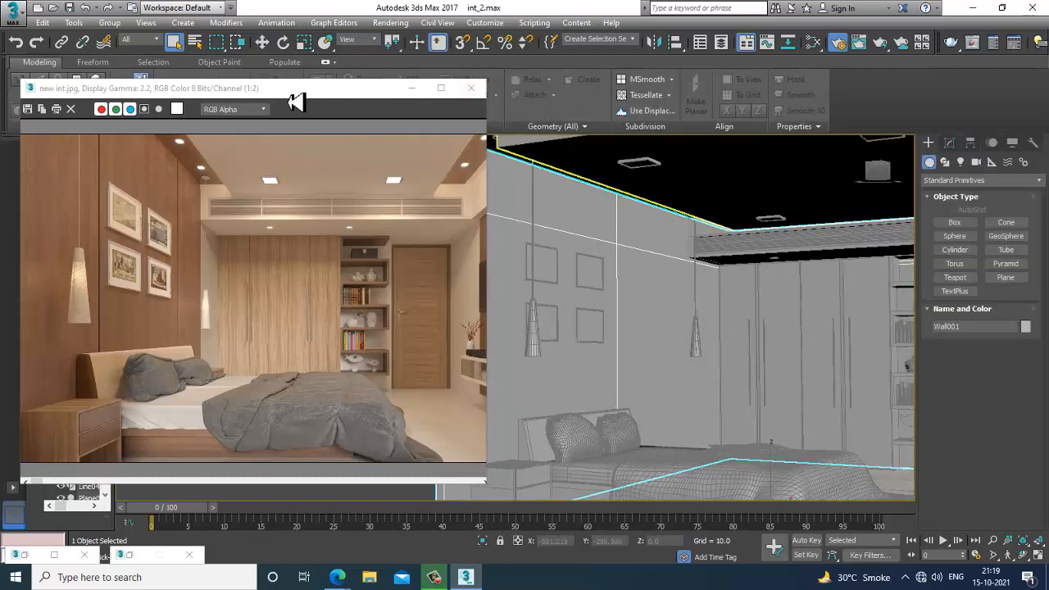
pyautogui.moveTo(305, 88); pyautogui.dragTo(302, 119)
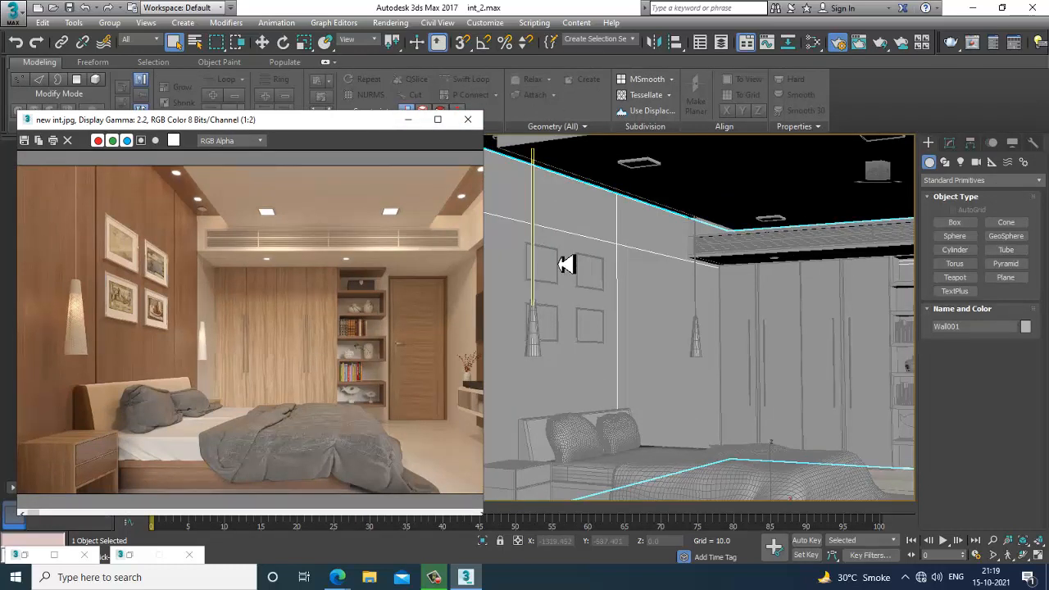
pyautogui.click(951, 144)
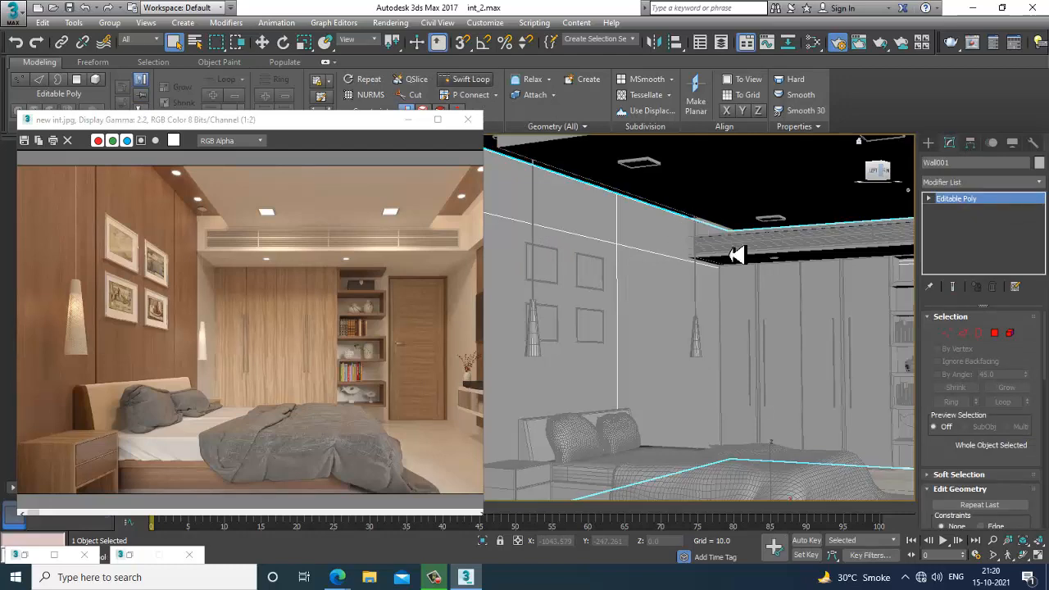
pyautogui.hotkey('alt', 'shift', 'w')
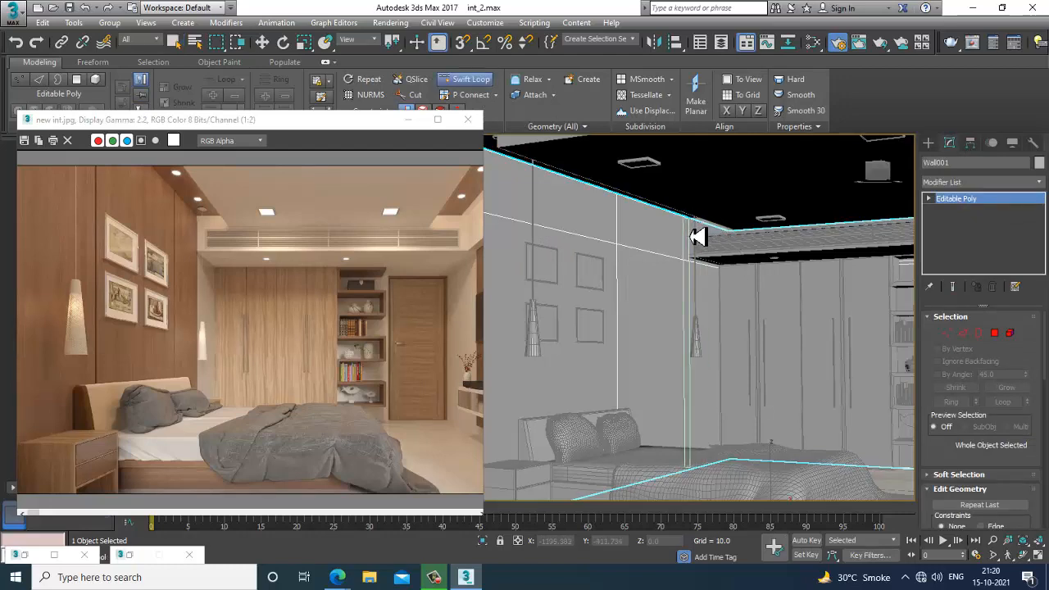
pyautogui.scroll(5, 726, 264)
# Step: Move the new vertical edge loop slightly along the X axis to about X 183.1
pyautogui.press('w')
pyautogui.keyDown('alt'); pyautogui.moveTo(738, 272); pyautogui.dragTo(906, 368, button='middle'); pyautogui.keyUp('alt')
pyautogui.press('2')
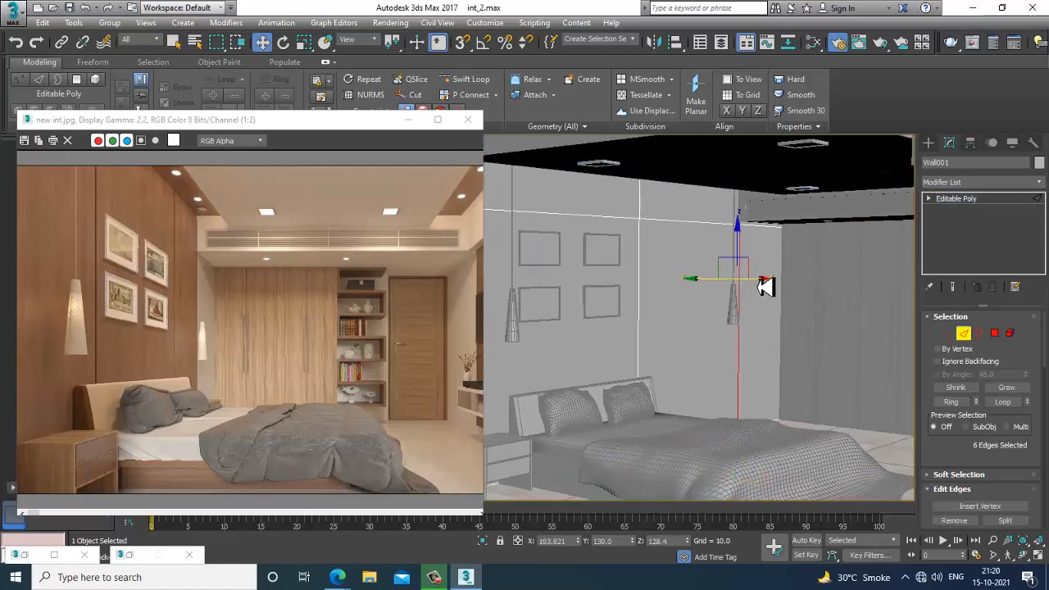
pyautogui.moveTo(762, 288); pyautogui.dragTo(755, 289)
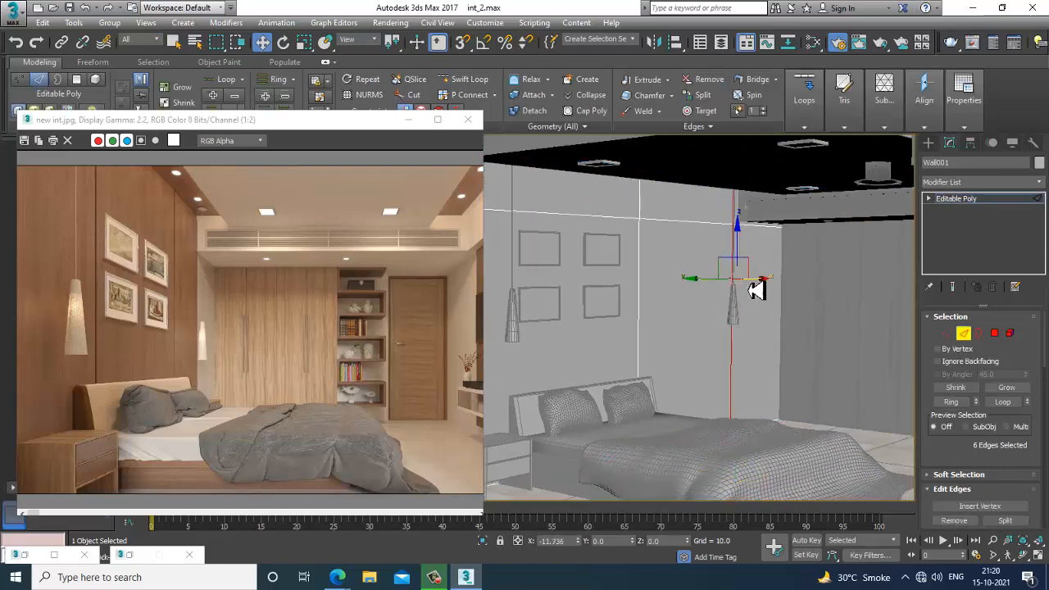
# Step: Select the four wall polygons behind the bed, both the upper strip and the lower panels, up to the new edge loop
pyautogui.scroll(-10, 755, 288)
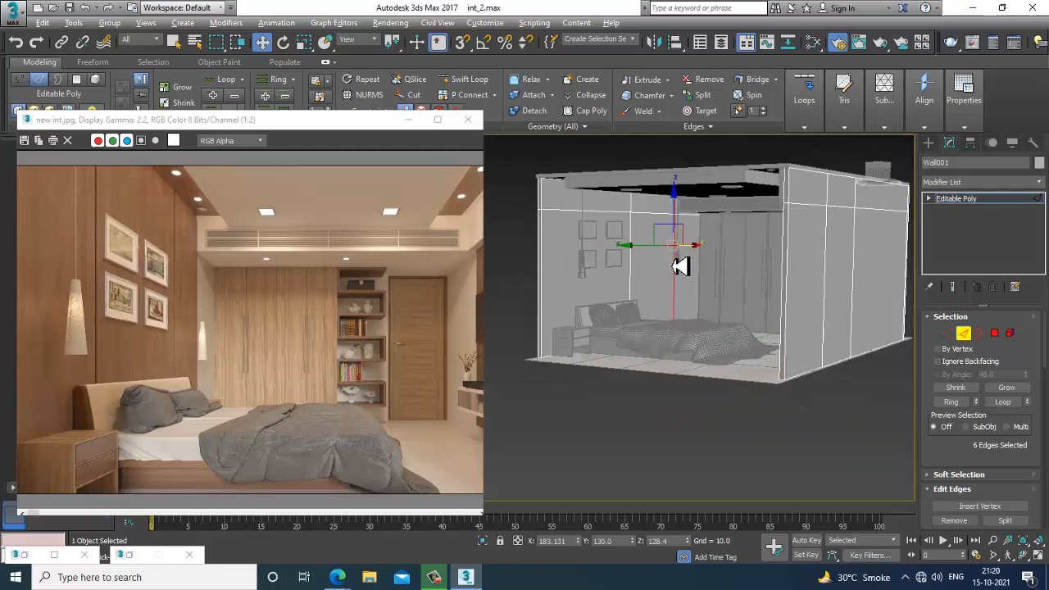
pyautogui.keyDown('alt'); pyautogui.moveTo(679, 272); pyautogui.dragTo(713, 307, button='middle'); pyautogui.keyUp('alt')
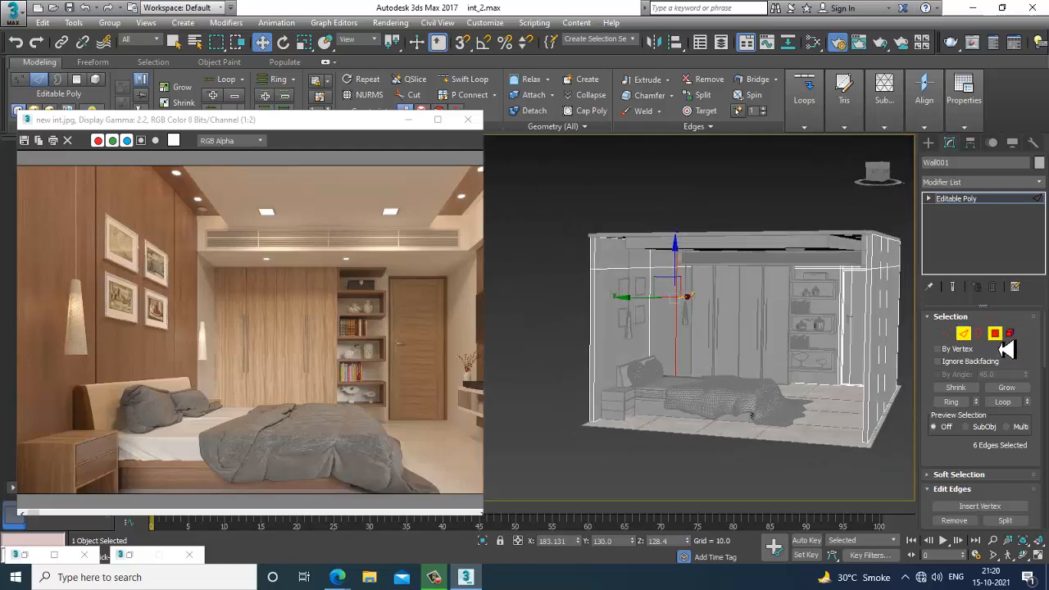
pyautogui.click(994, 333)
pyautogui.scroll(4, 623, 265)
pyautogui.click(624, 261)
pyautogui.keyDown('ctrl'); pyautogui.click(665, 264); pyautogui.keyUp('ctrl')
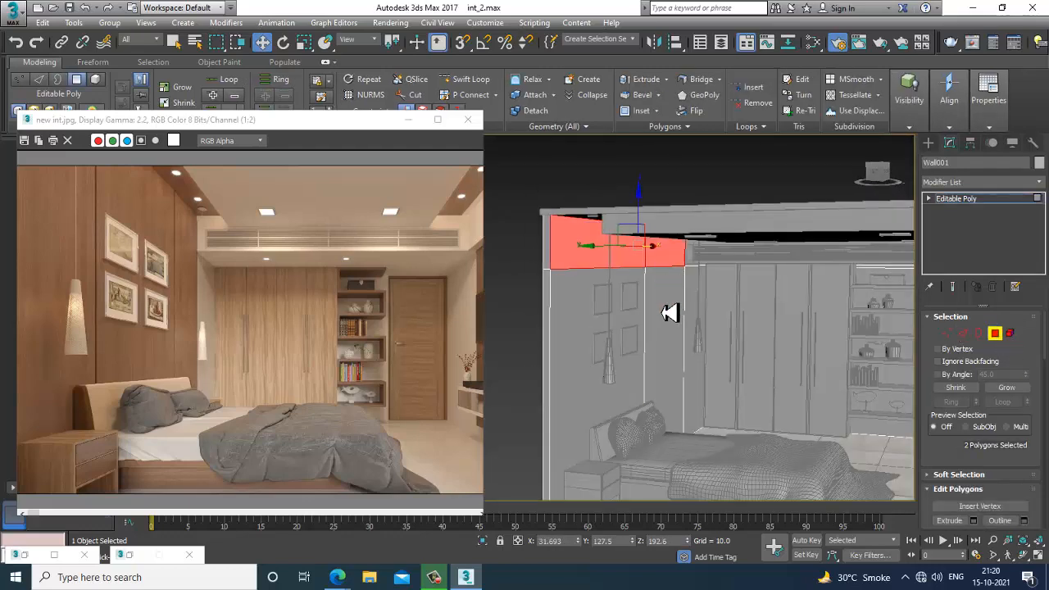
pyautogui.keyDown('ctrl'); pyautogui.click(671, 312); pyautogui.keyUp('ctrl')
pyautogui.keyDown('ctrl'); pyautogui.click(603, 345); pyautogui.keyUp('ctrl')
pyautogui.keyDown('alt'); pyautogui.moveTo(666, 339); pyautogui.dragTo(688, 308, button='middle'); pyautogui.keyUp('alt')
# Step: Create a new VRayMtl material and name it "wood 1"
pyautogui.press('m')
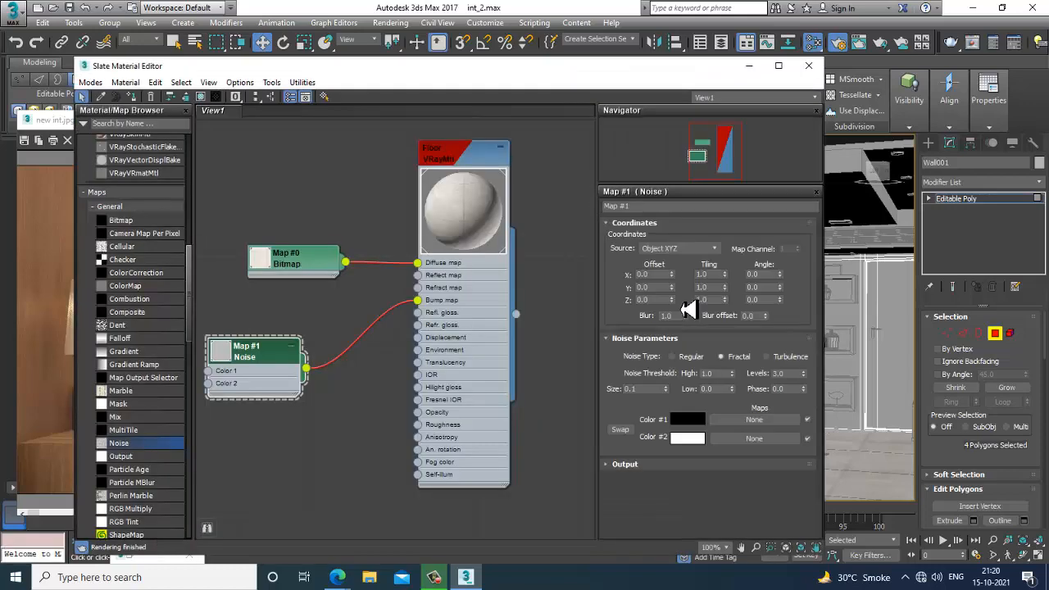
pyautogui.scroll(-5, 426, 449)
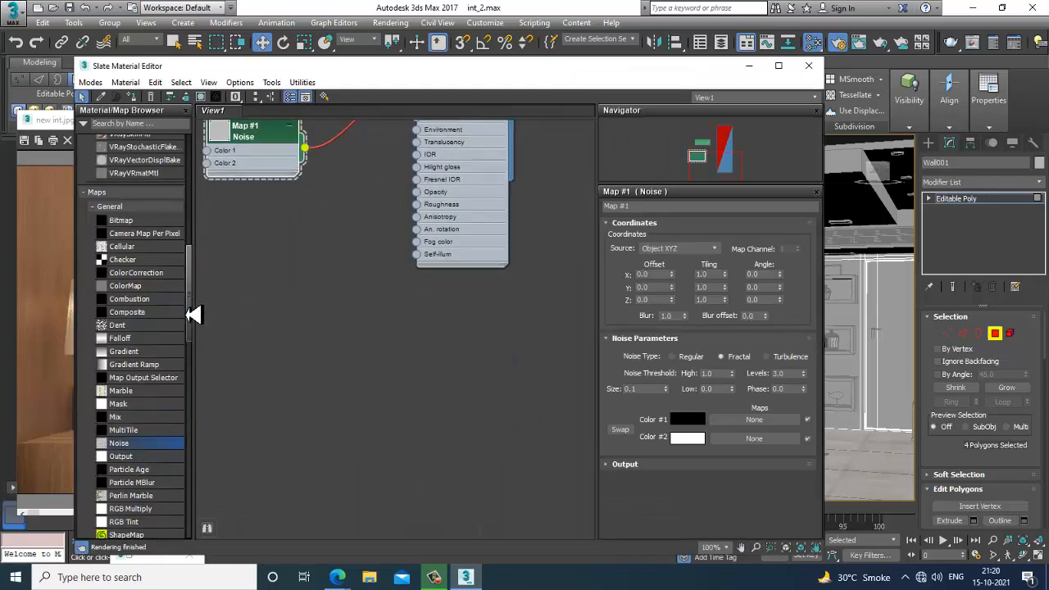
pyautogui.scroll(7, 194, 314)
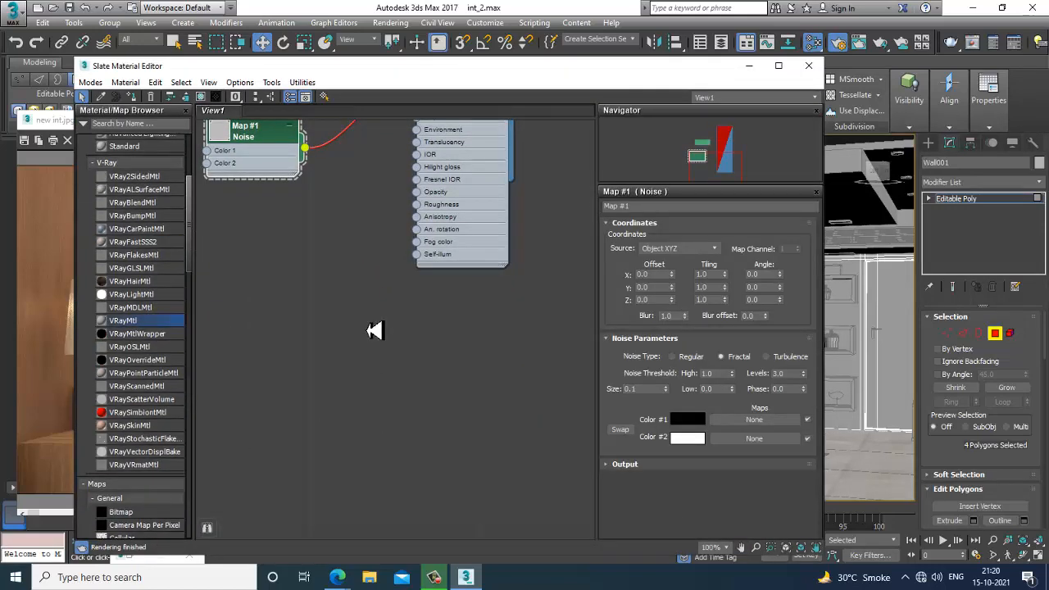
pyautogui.moveTo(374, 330); pyautogui.dragTo(374, 331)
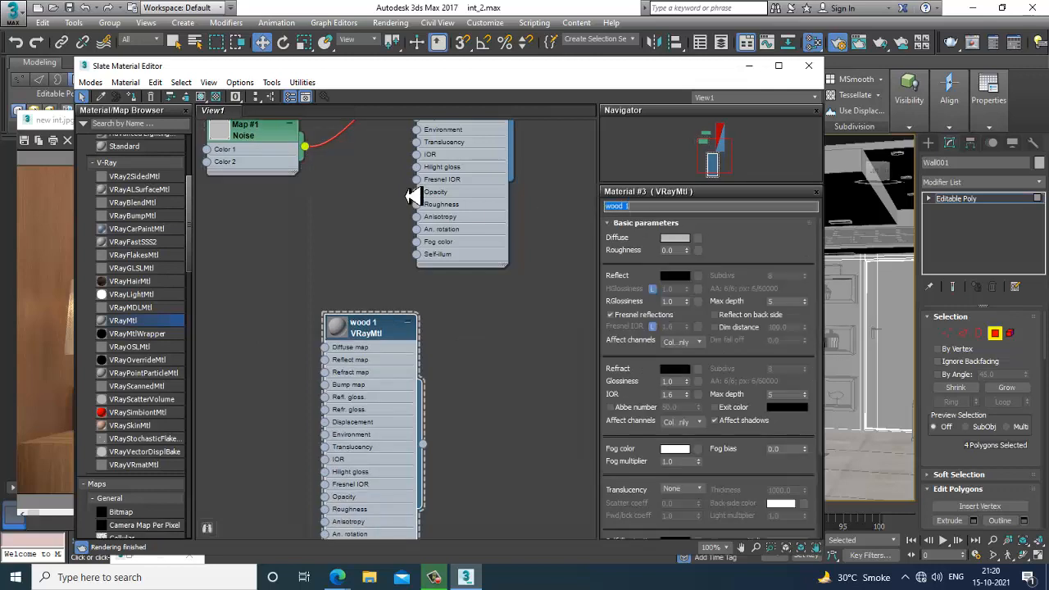
# Step: Load the wood-texture image from the Texture folder as a bitmap in the wood 1 material's diffuse map
pyautogui.moveTo(295, 72); pyautogui.dragTo(460, 125)
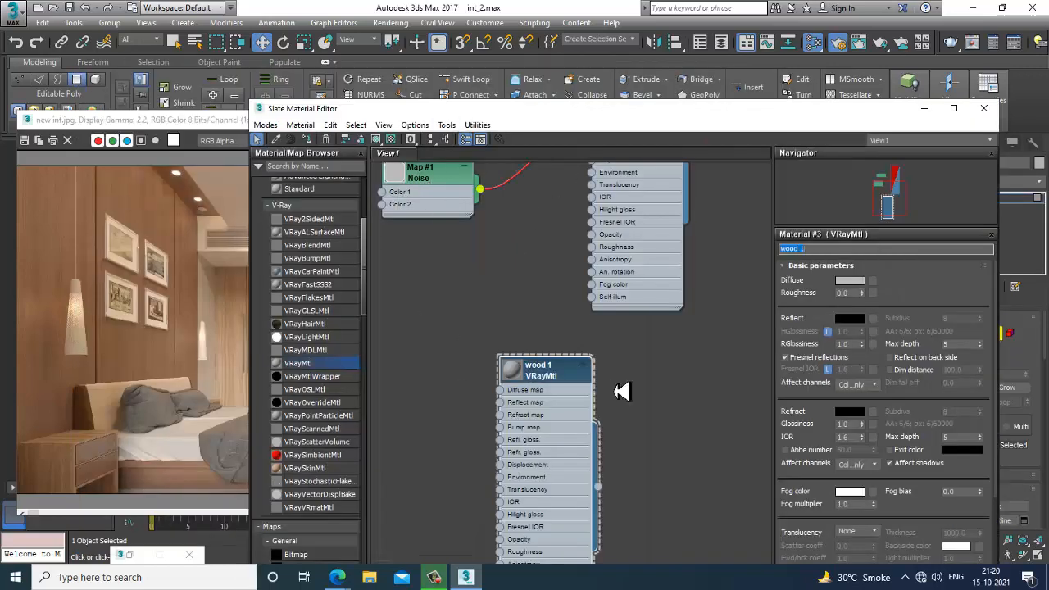
pyautogui.click(871, 292)
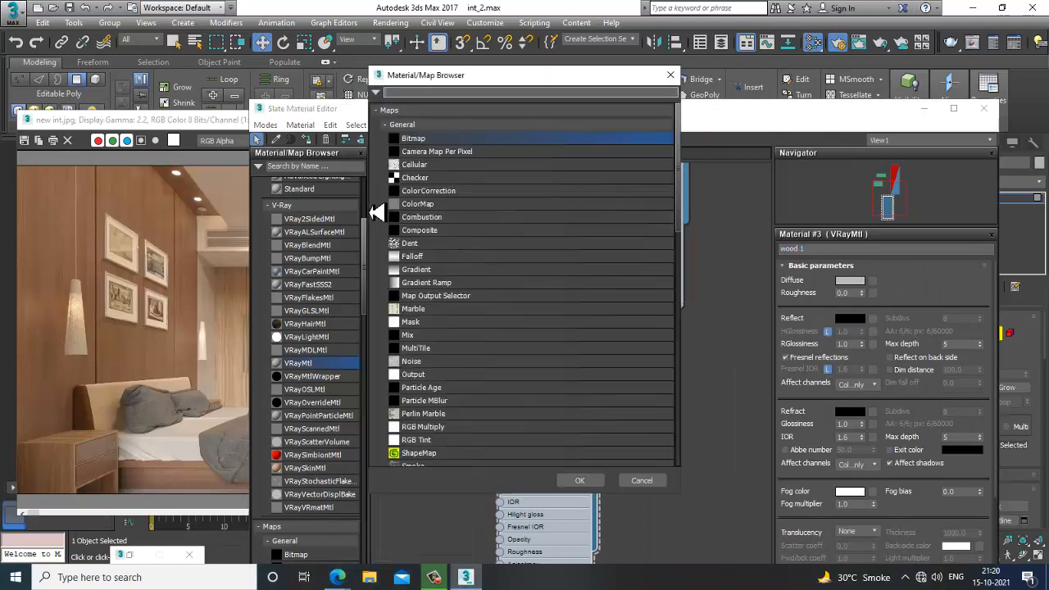
pyautogui.doubleClick(439, 141)
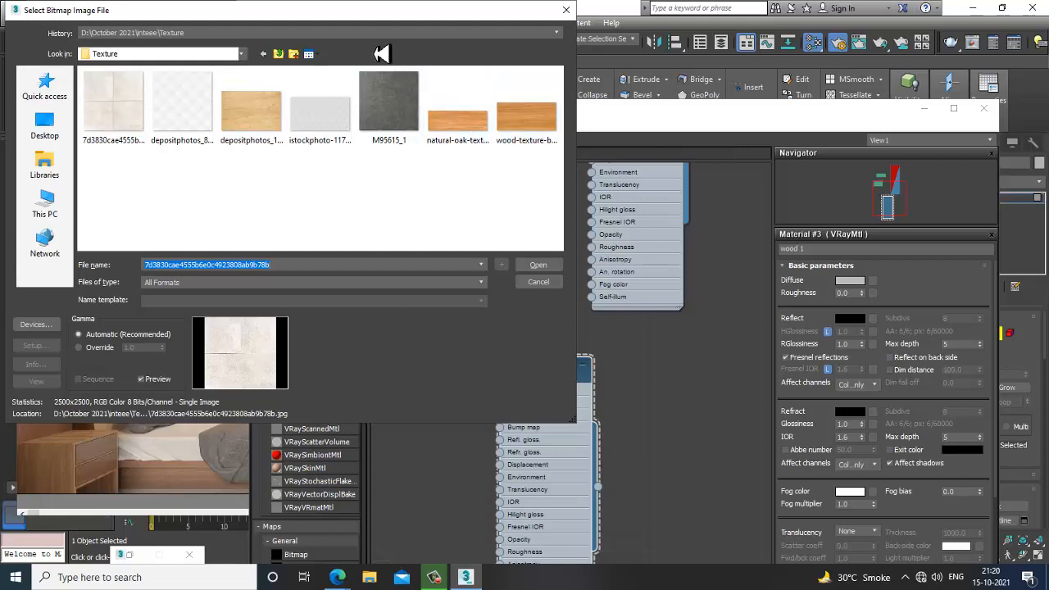
pyautogui.doubleClick(525, 119)
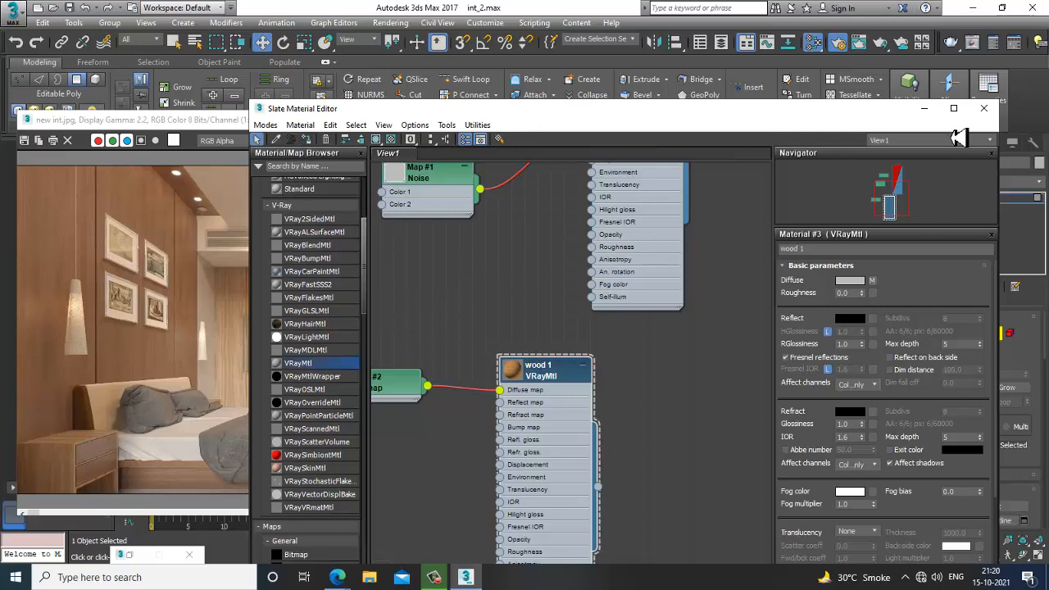
# Step: Assign the wood 1 material to the selected headboard wall polygons and show its texture in the viewport
pyautogui.click(925, 111)
pyautogui.moveTo(672, 318); pyautogui.dragTo(698, 336, button='middle')
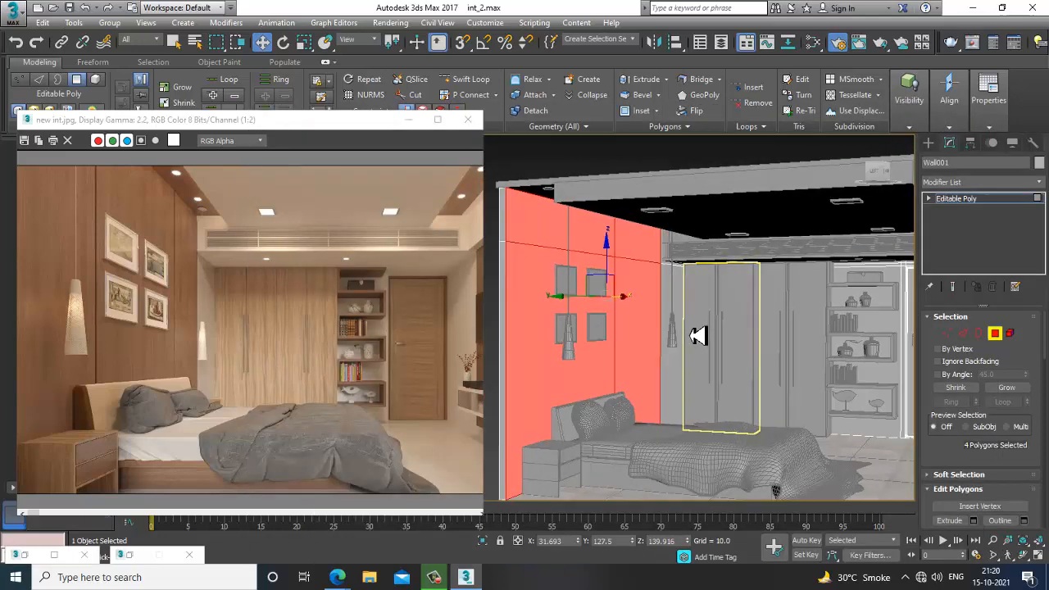
pyautogui.press('m')
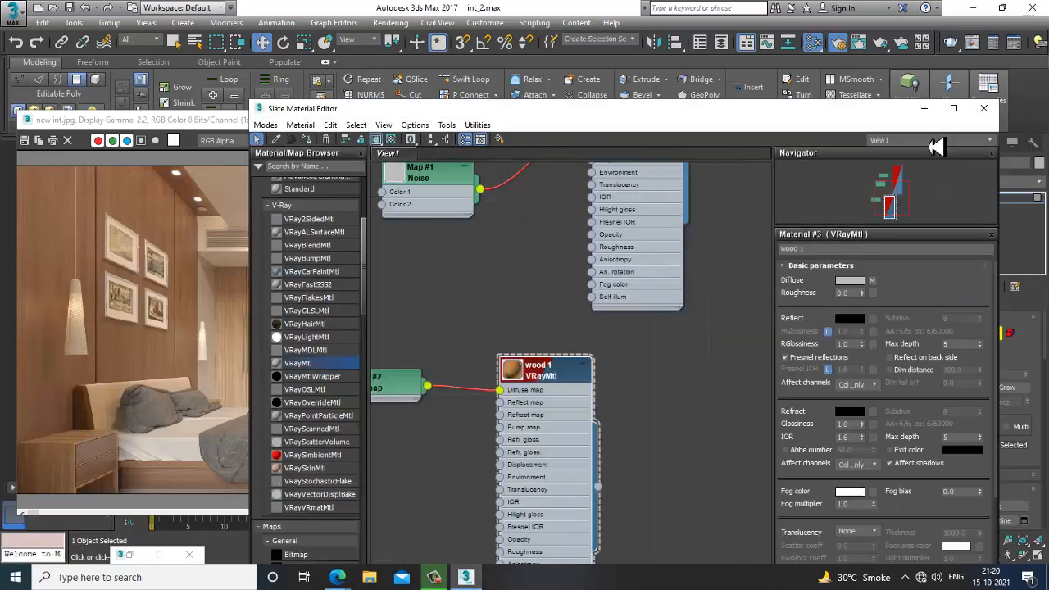
pyautogui.click(923, 109)
pyautogui.scroll(4, 654, 368)
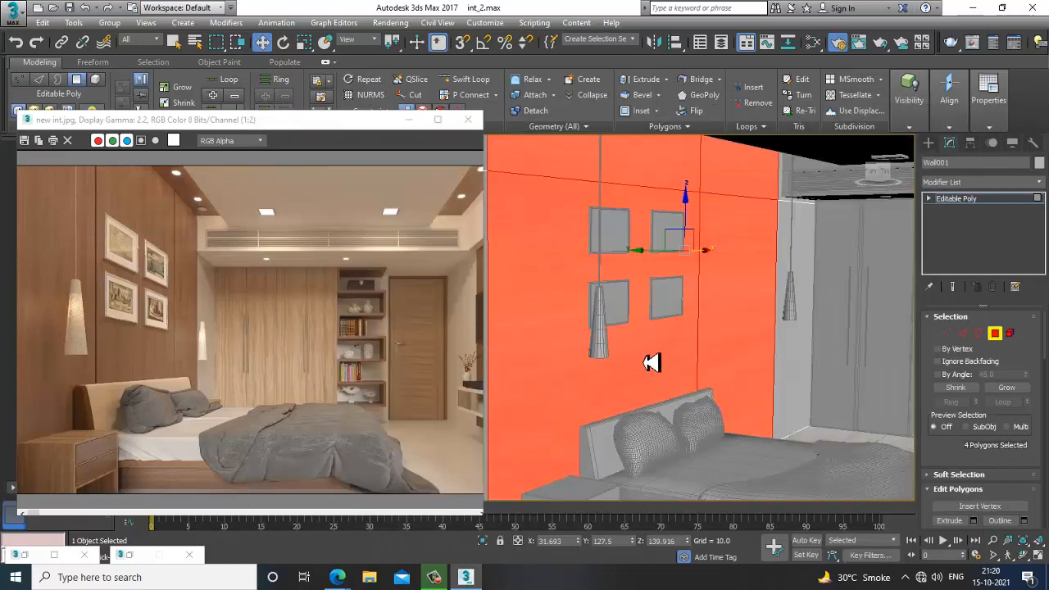
# Step: Add a UVW Map modifier to the selected headboard wall polygons and set its mapping to Box, with the gizmo active
pyautogui.click(980, 188)
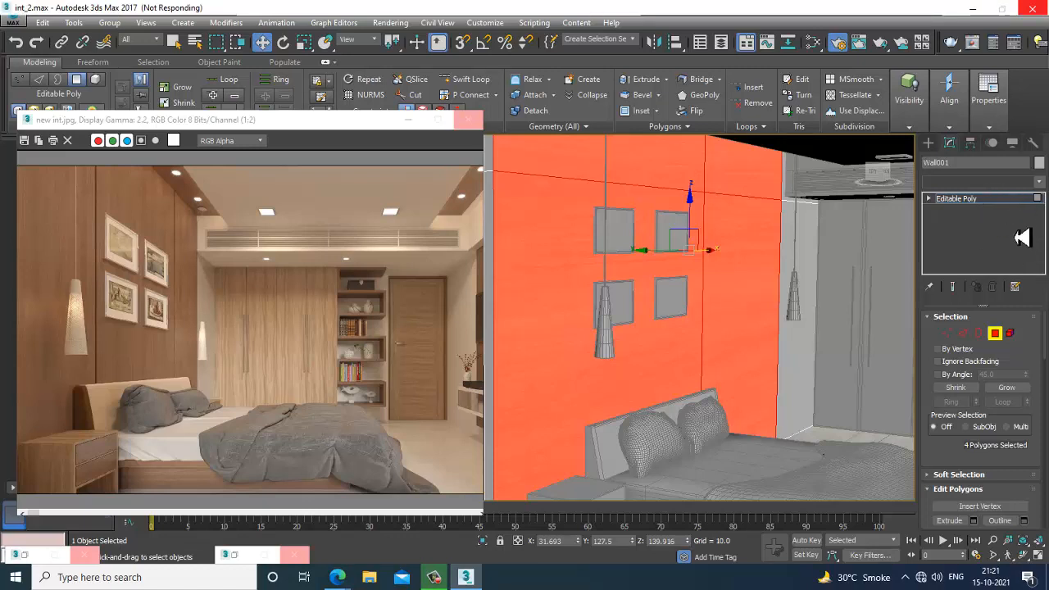
pyautogui.press('u')
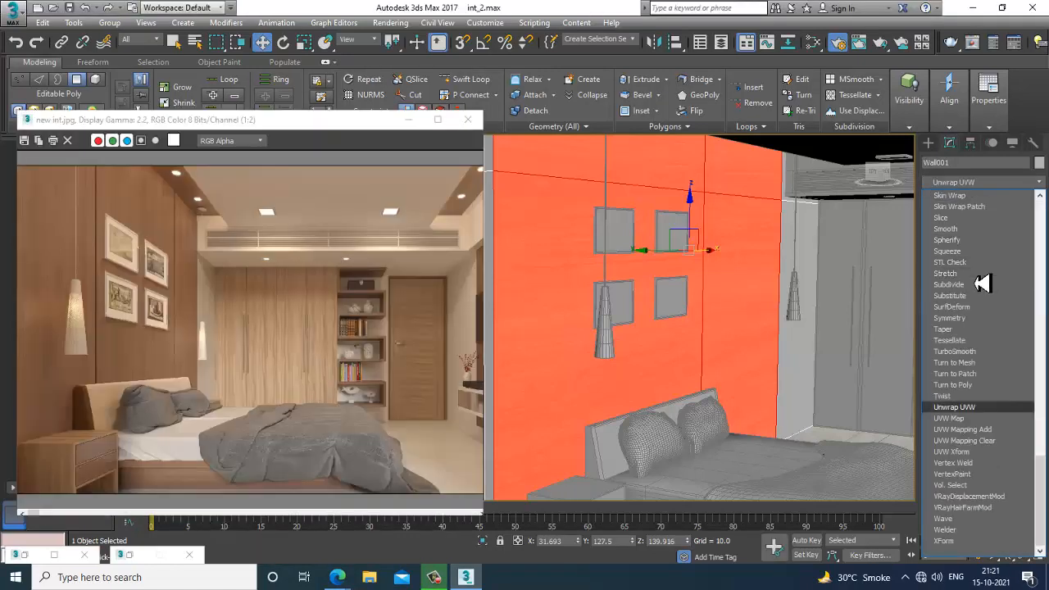
pyautogui.click(977, 420)
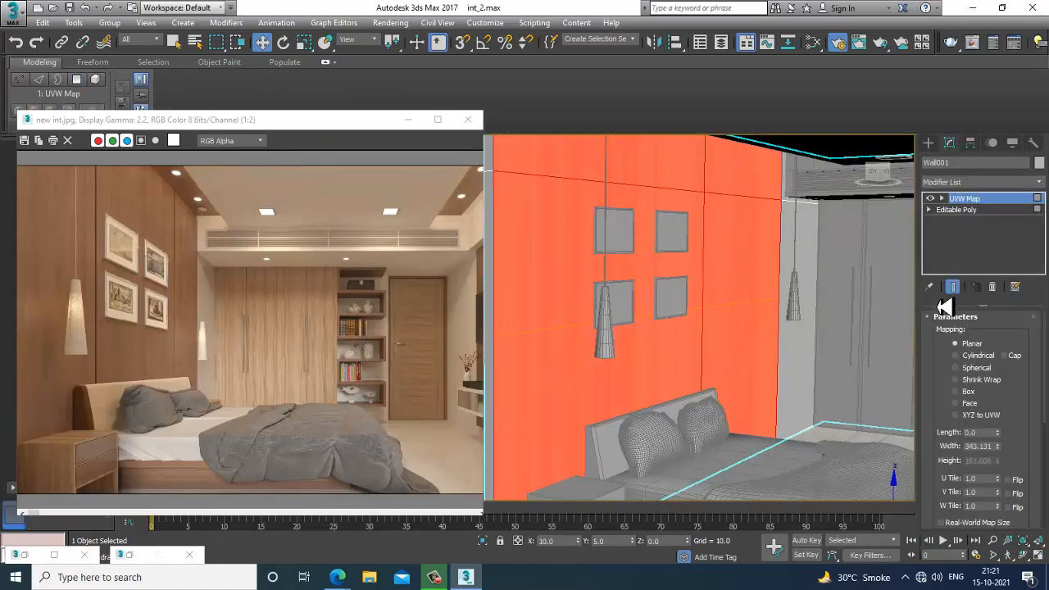
pyautogui.click(963, 210)
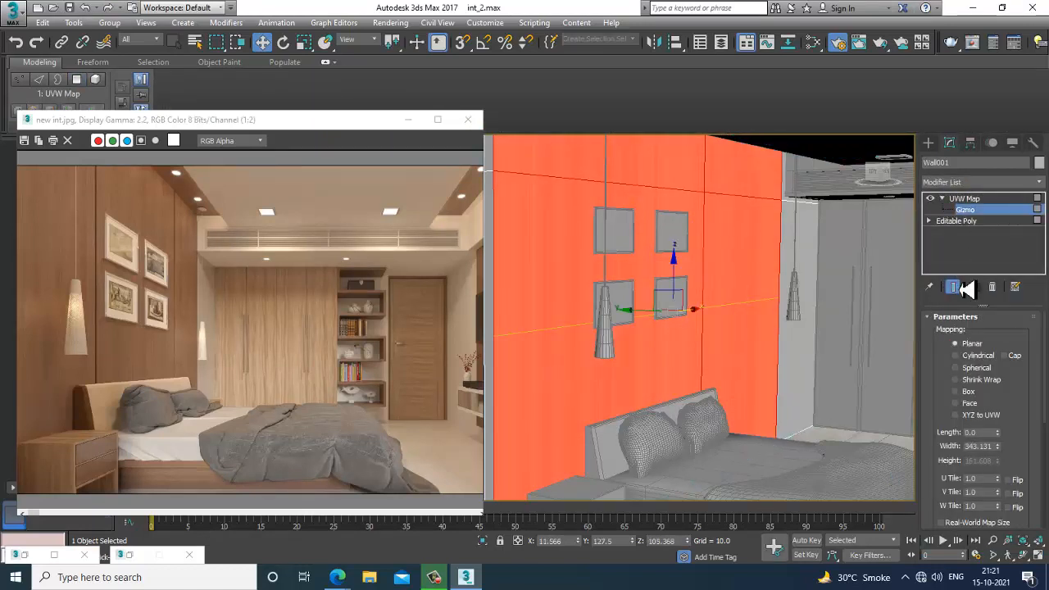
pyautogui.click(969, 391)
pyautogui.scroll(-1, 677, 330)
pyautogui.moveTo(677, 330); pyautogui.dragTo(669, 335, button='middle')
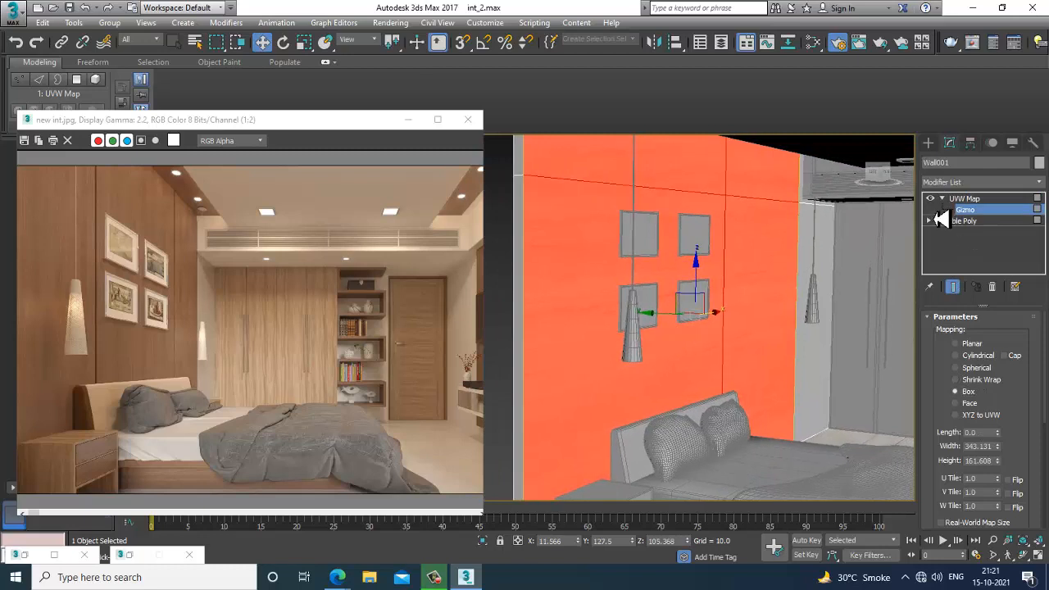
# Step: Rotate the wall's UVW mapping gizmo with angle snap so the wood grain runs vertically, and deselect the wall
pyautogui.press('e')
pyautogui.rightClick(485, 46)
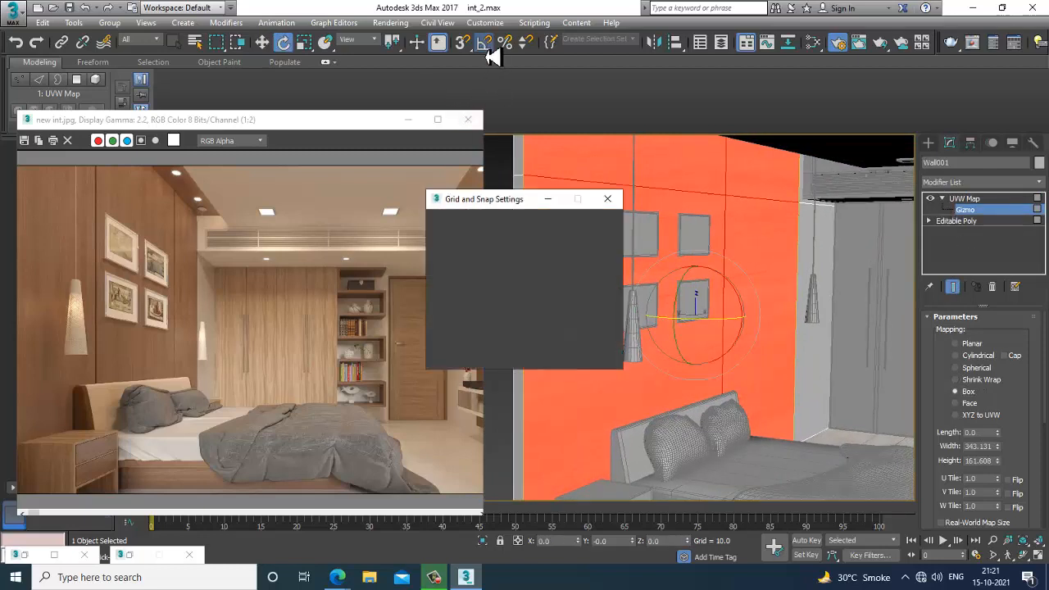
pyautogui.click(607, 199)
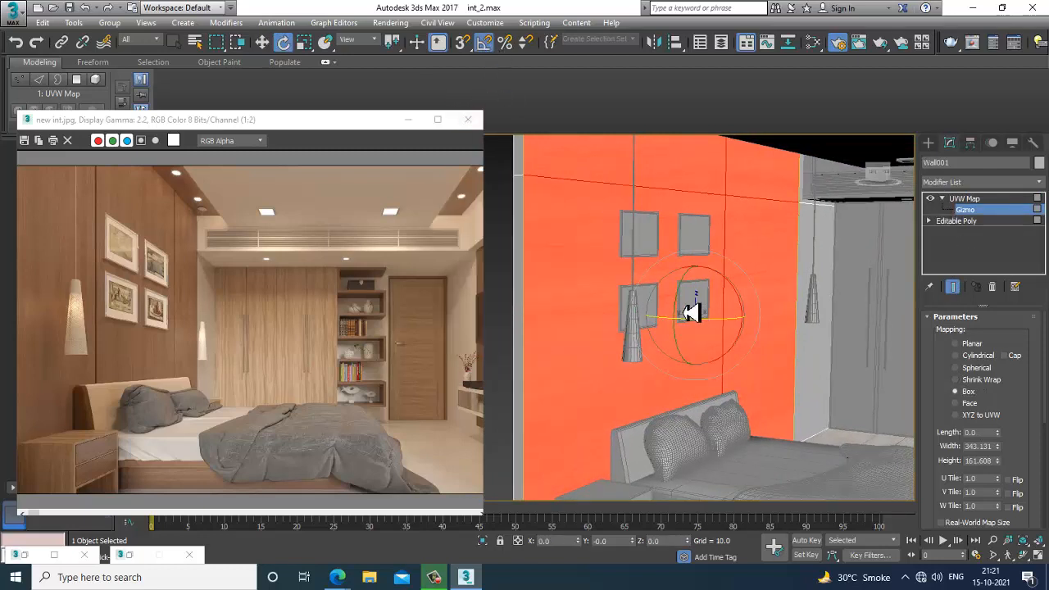
pyautogui.press('w')
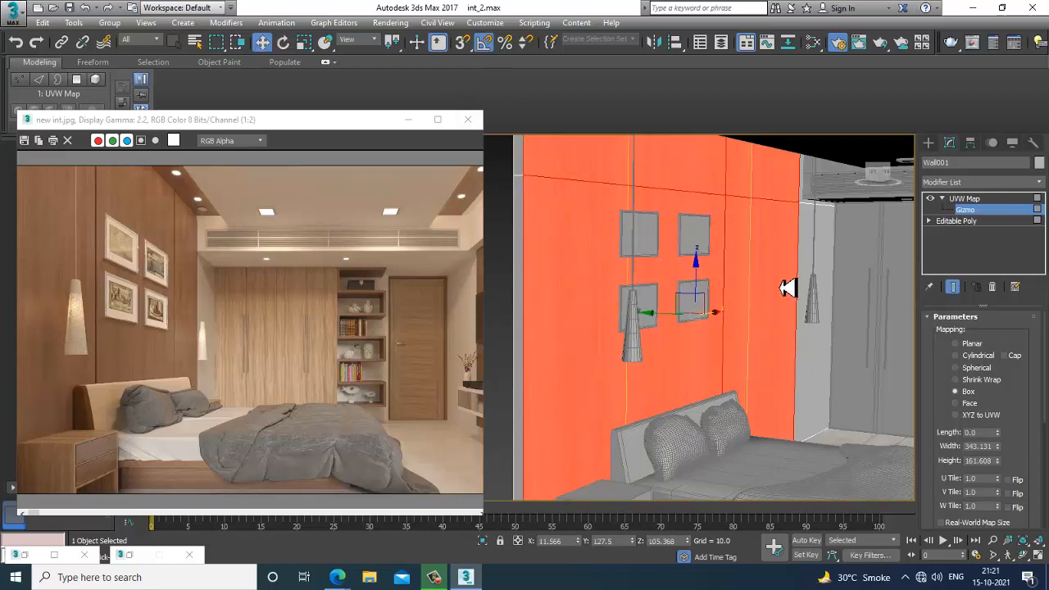
pyautogui.keyDown('alt'); pyautogui.moveTo(791, 292); pyautogui.dragTo(756, 292, button='middle'); pyautogui.keyUp('alt')
pyautogui.moveTo(947, 483); pyautogui.dragTo(937, 330)
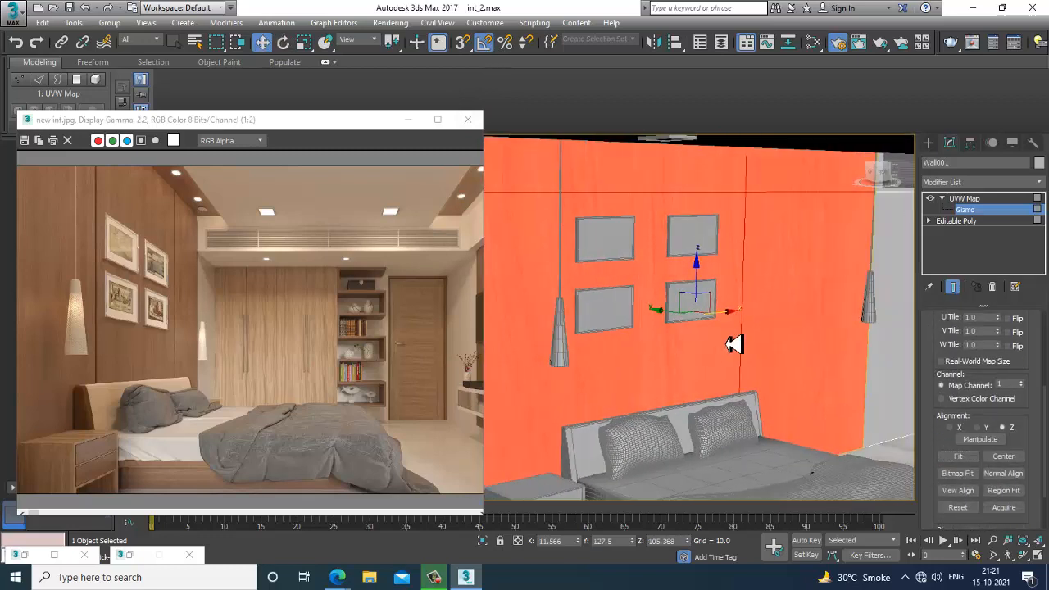
pyautogui.scroll(-5, 730, 347)
pyautogui.scroll(5, 700, 297)
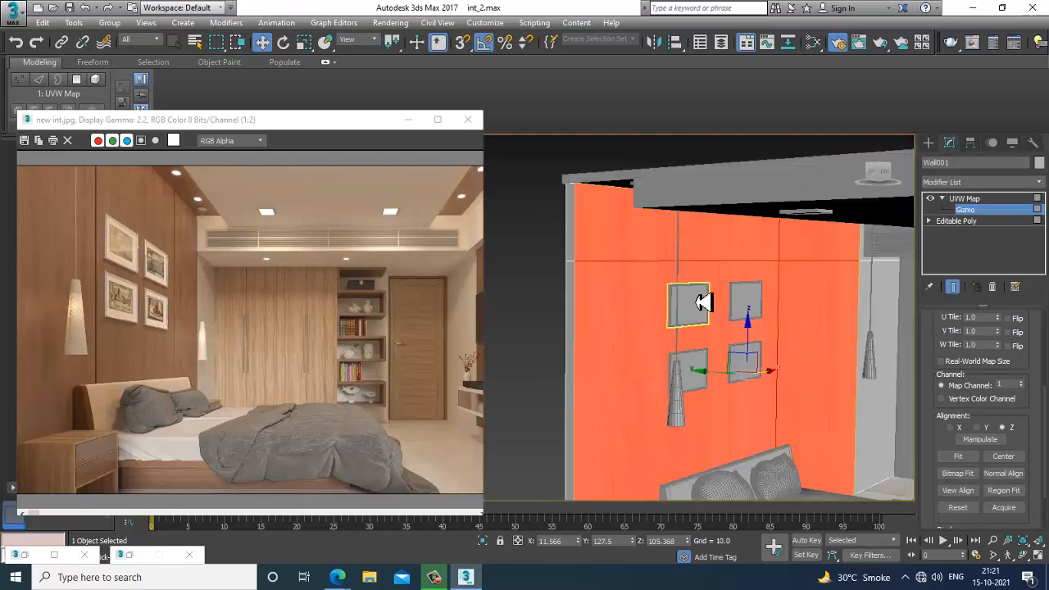
pyautogui.click(1009, 211)
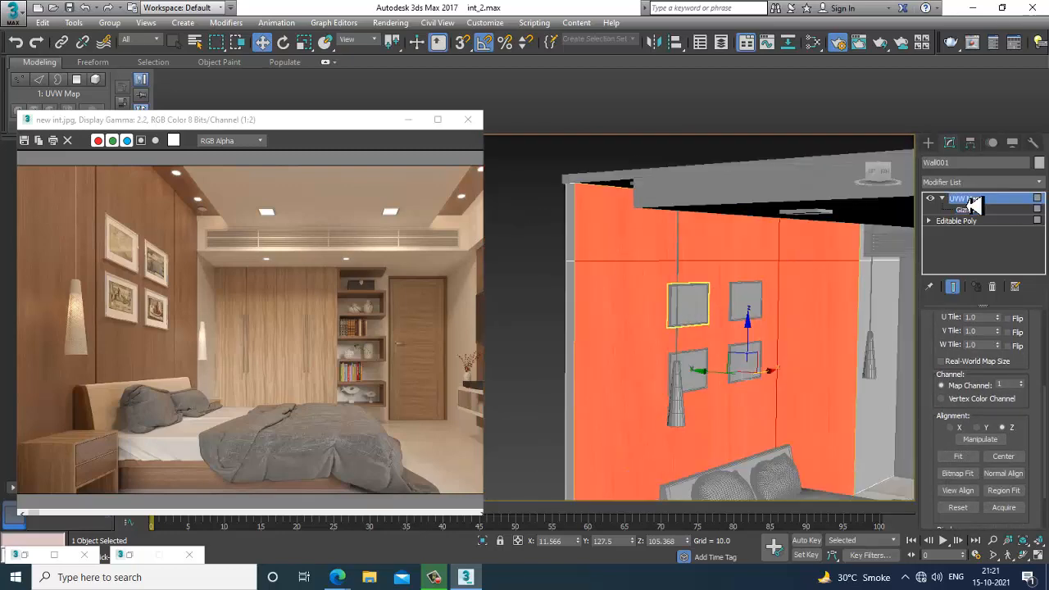
pyautogui.click(517, 283)
pyautogui.moveTo(713, 344); pyautogui.dragTo(684, 311, button='middle')
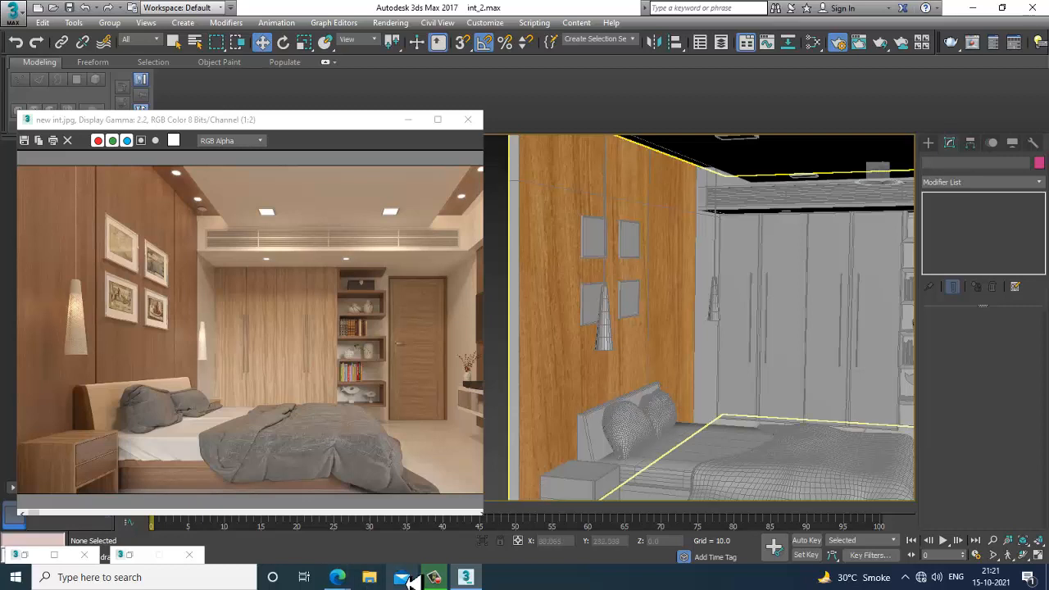
pyautogui.press('m')
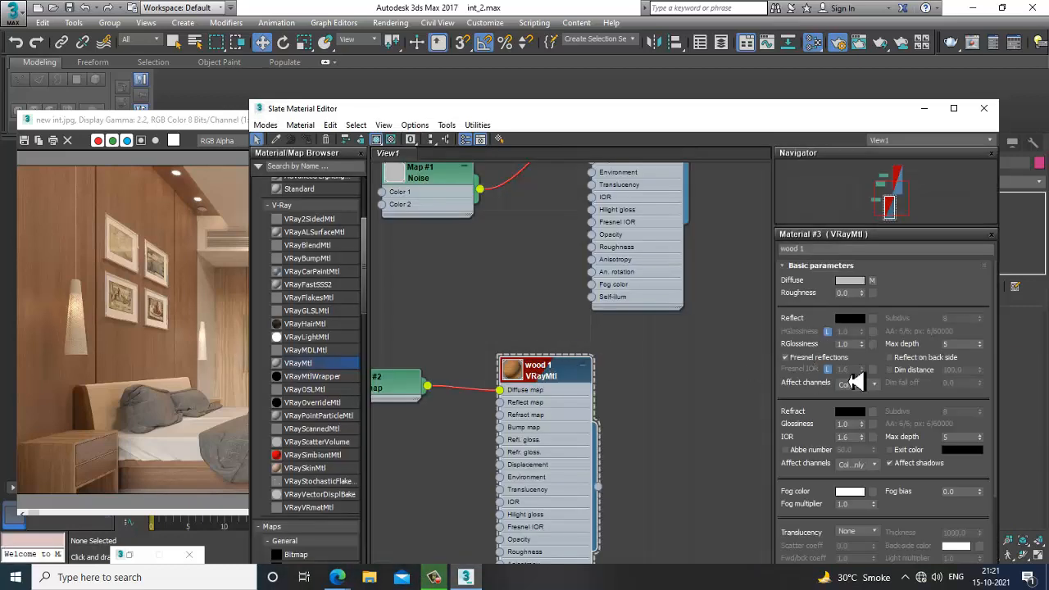
pyautogui.doubleClick(391, 381)
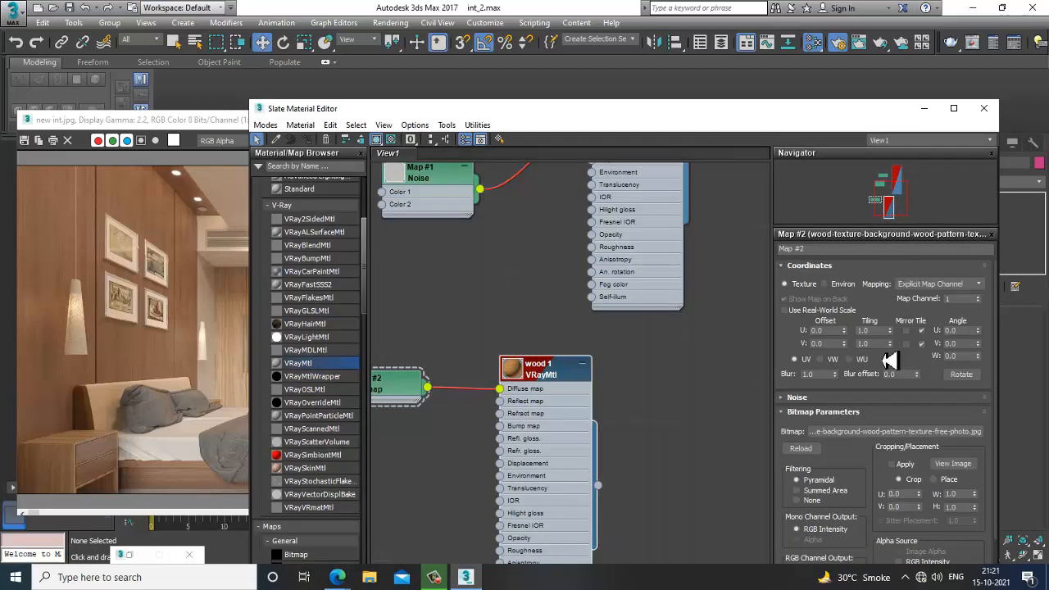
pyautogui.click(901, 432)
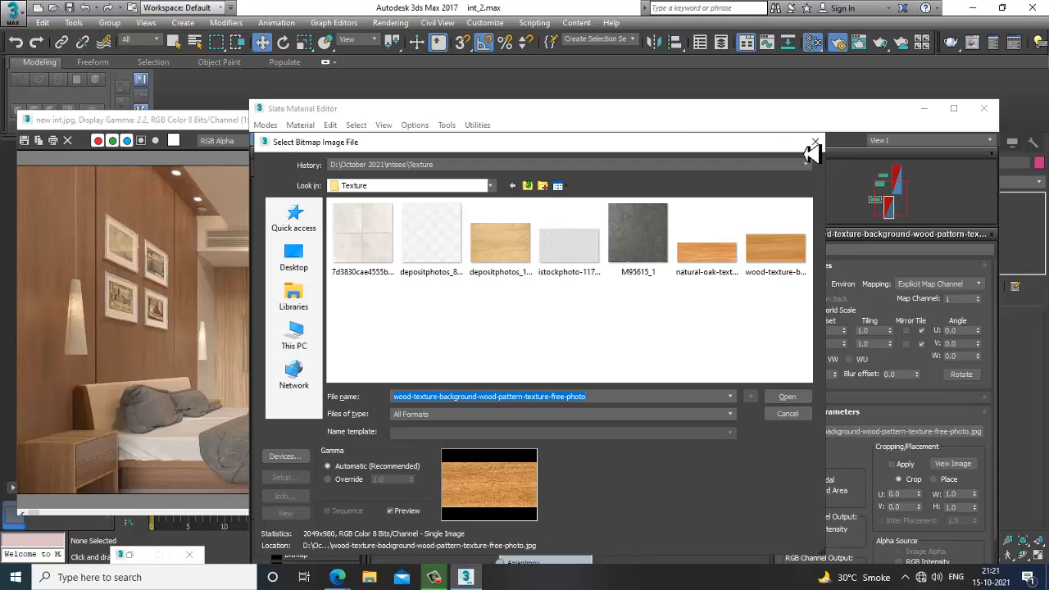
pyautogui.click(814, 146)
pyautogui.click(983, 108)
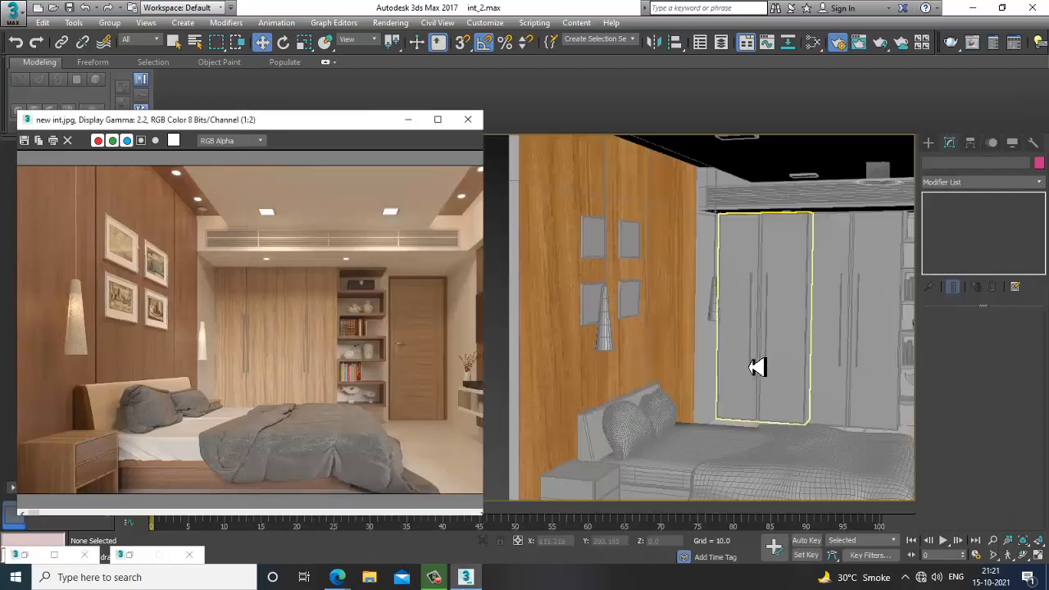
# Step: Select the bed frame object that includes the headboard and the side base
pyautogui.keyDown('alt'); pyautogui.moveTo(757, 367); pyautogui.dragTo(598, 410, button='middle'); pyautogui.keyUp('alt')
pyautogui.scroll(-3, 789, 342)
pyautogui.scroll(5, 744, 367)
pyautogui.click(613, 403)
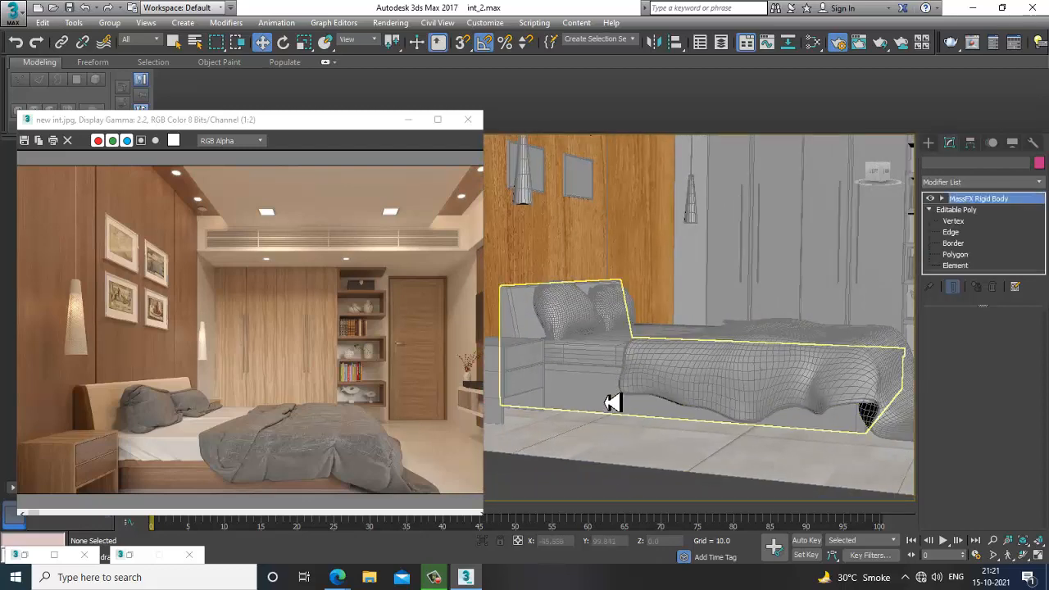
pyautogui.click(670, 397)
pyautogui.keyDown('alt'); pyautogui.moveTo(685, 368); pyautogui.dragTo(694, 351, button='middle'); pyautogui.keyUp('alt')
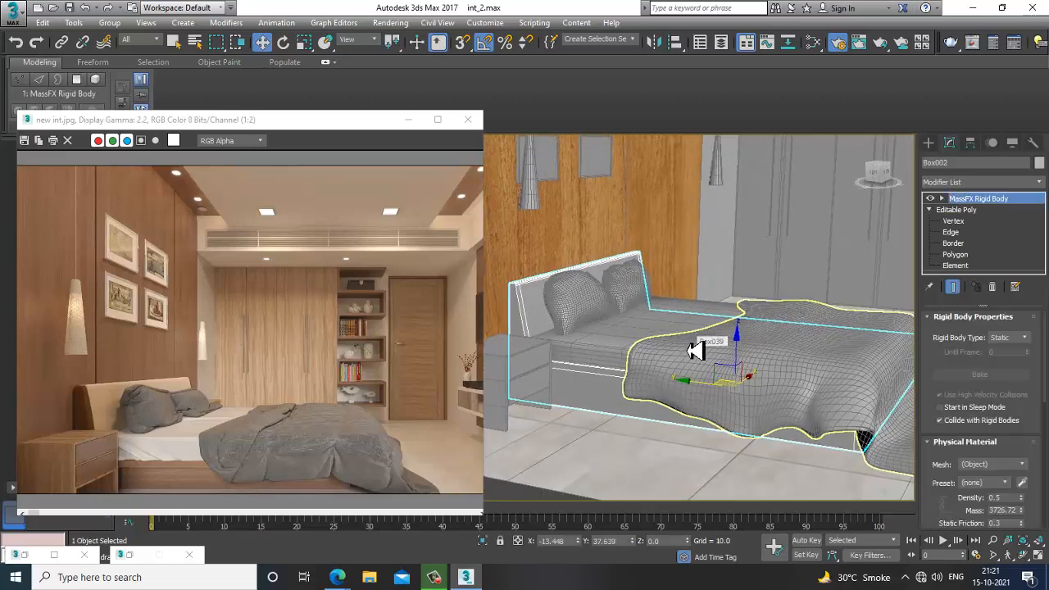
# Step: Create another VRayMtl material and load the natural-oak texture from the Texture folder as its diffuse bitmap
pyautogui.press('m')
pyautogui.moveTo(622, 473); pyautogui.dragTo(644, 334, button='middle')
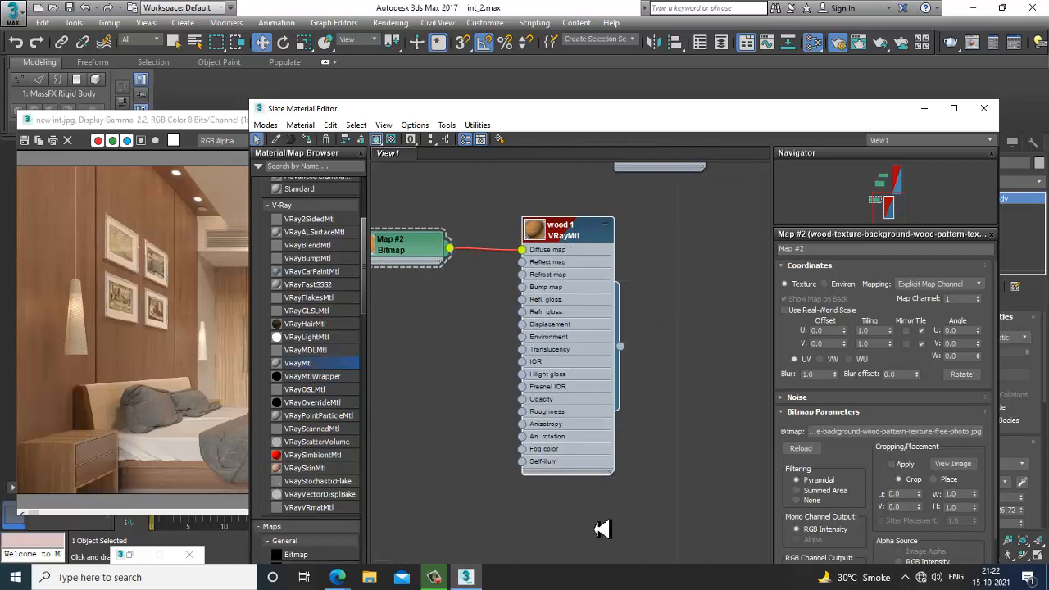
pyautogui.moveTo(602, 528); pyautogui.dragTo(611, 529)
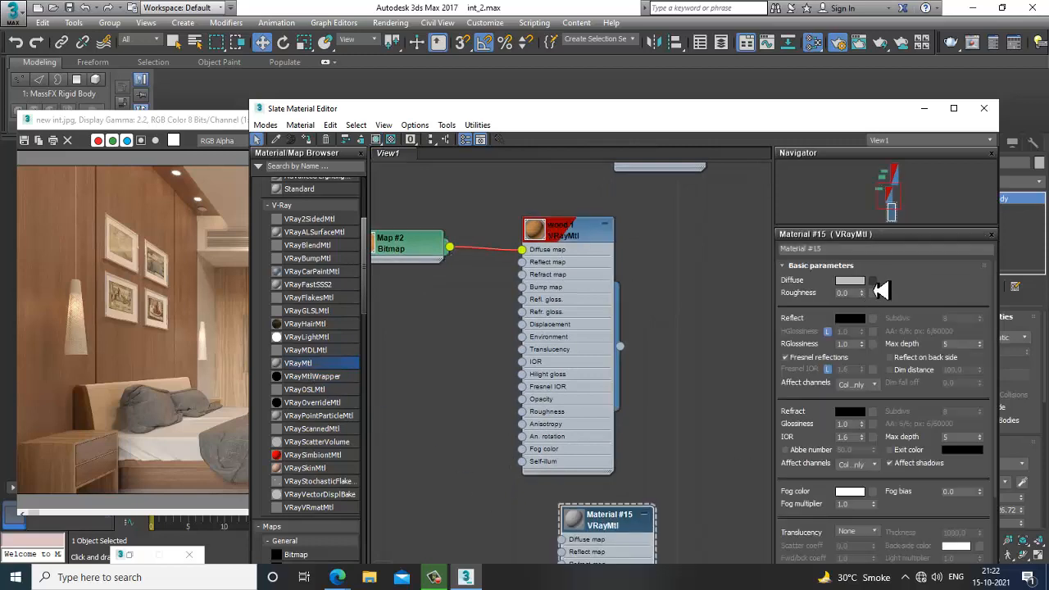
pyautogui.click(875, 283)
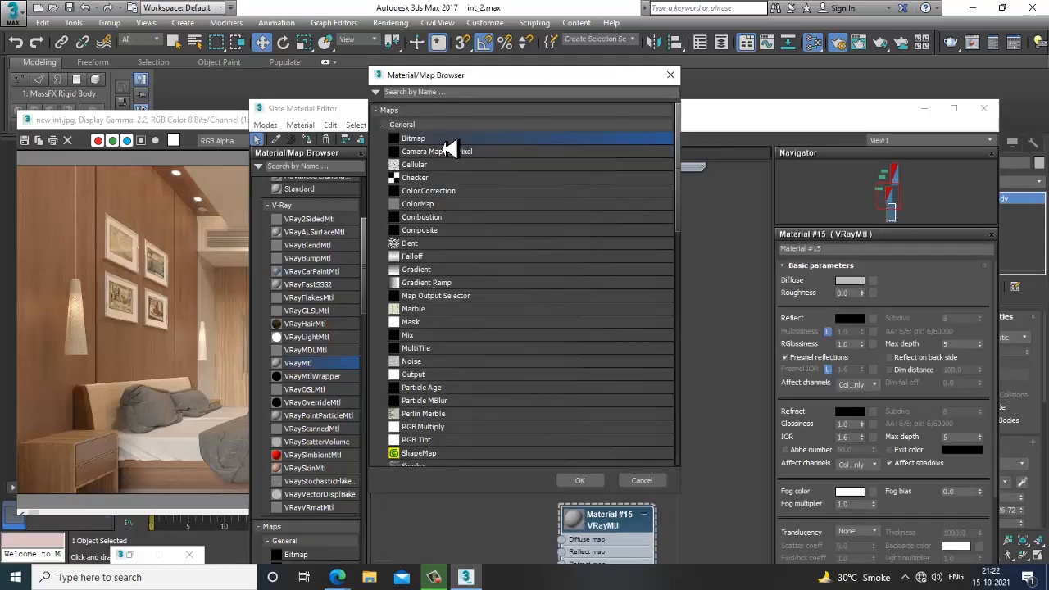
pyautogui.doubleClick(447, 140)
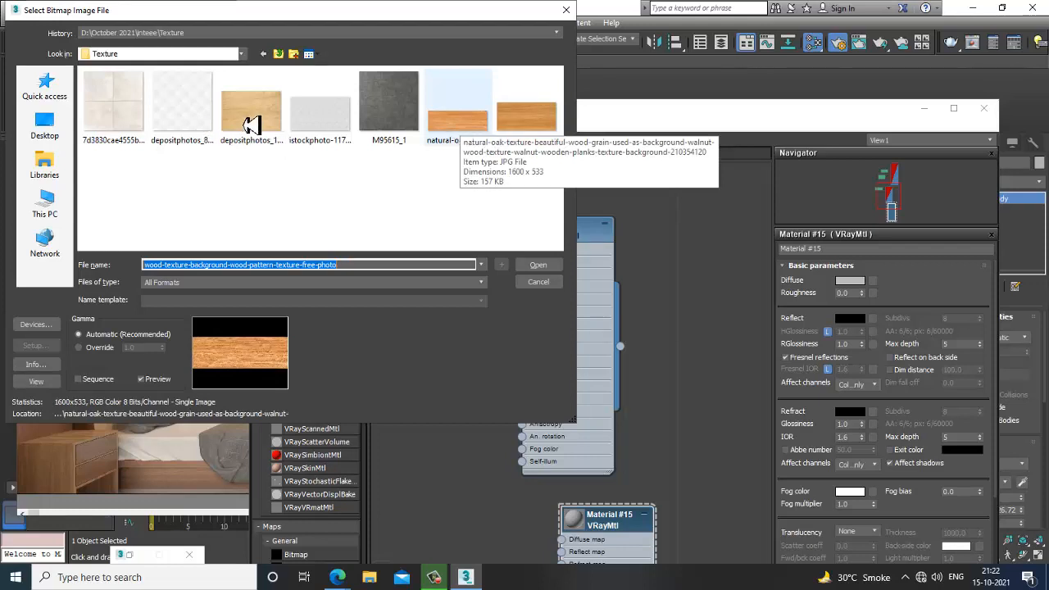
pyautogui.press('Return')
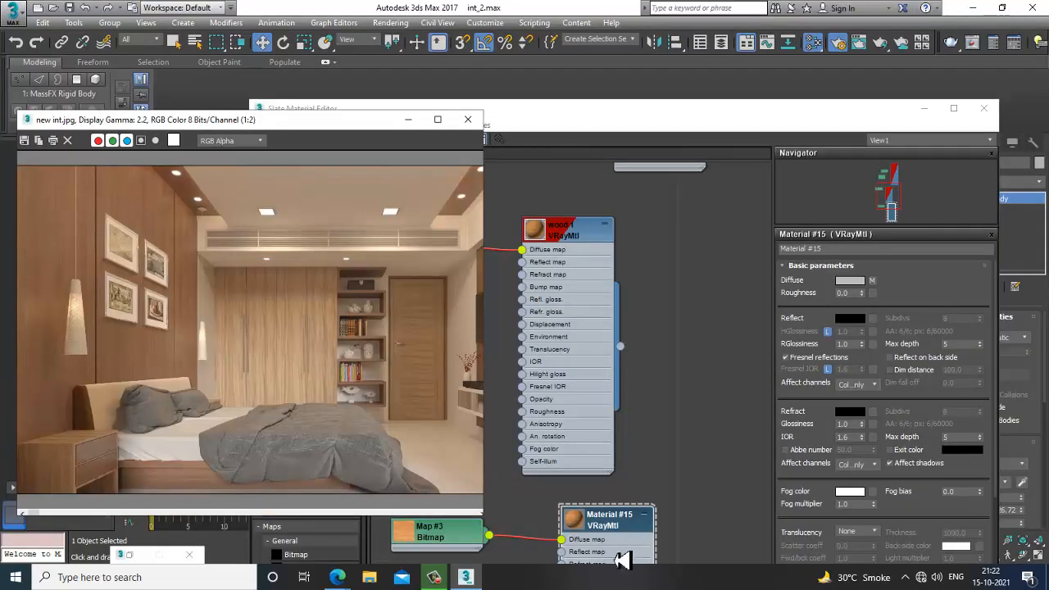
# Step: Assign the new oak material to the bed frame and show its texture in the viewport
pyautogui.click(631, 523)
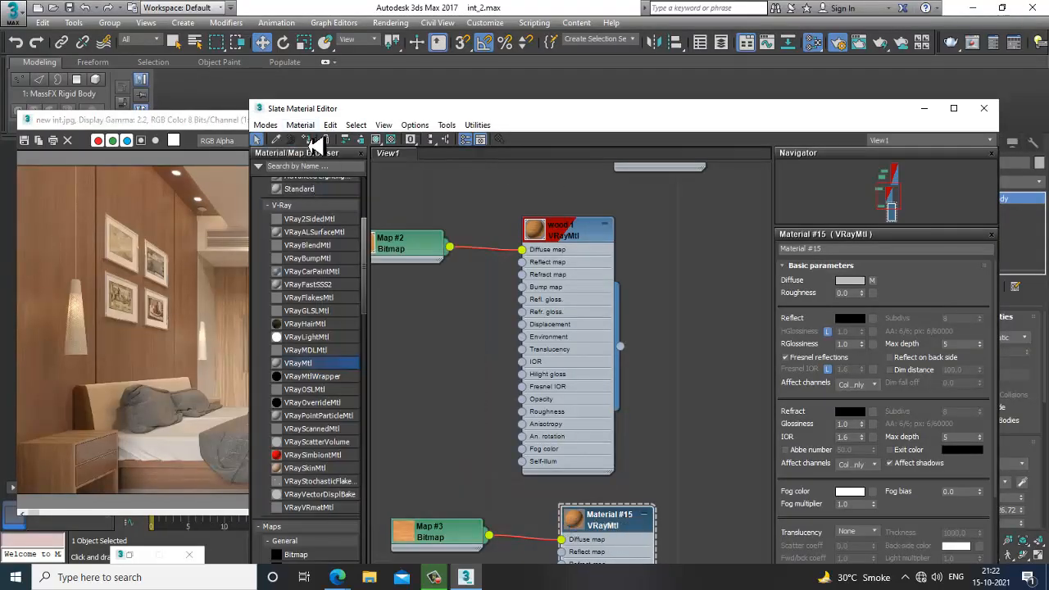
pyautogui.click(924, 108)
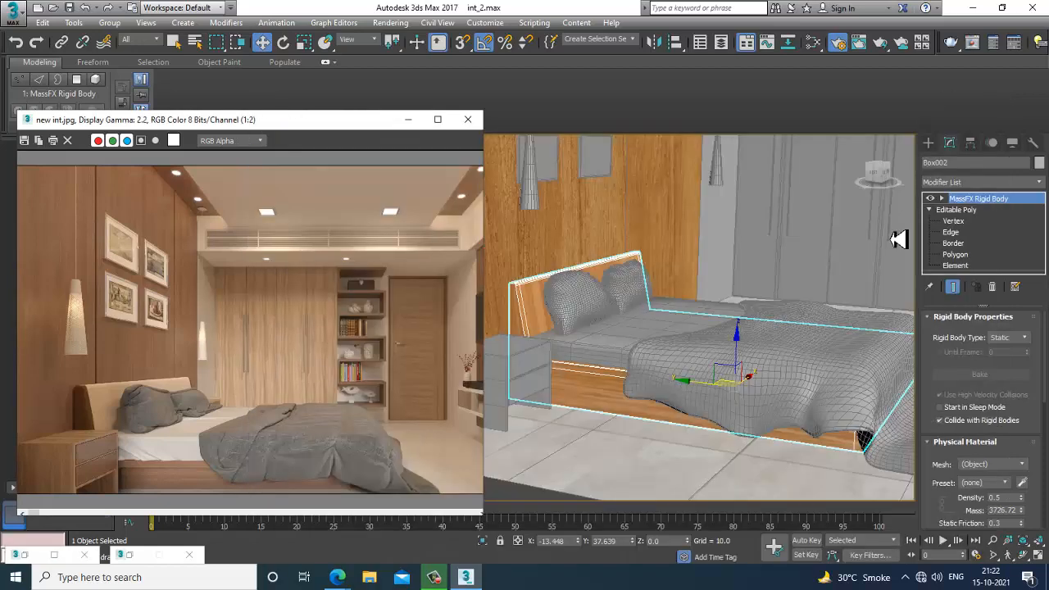
pyautogui.scroll(5, 707, 388)
pyautogui.scroll(2, 702, 407)
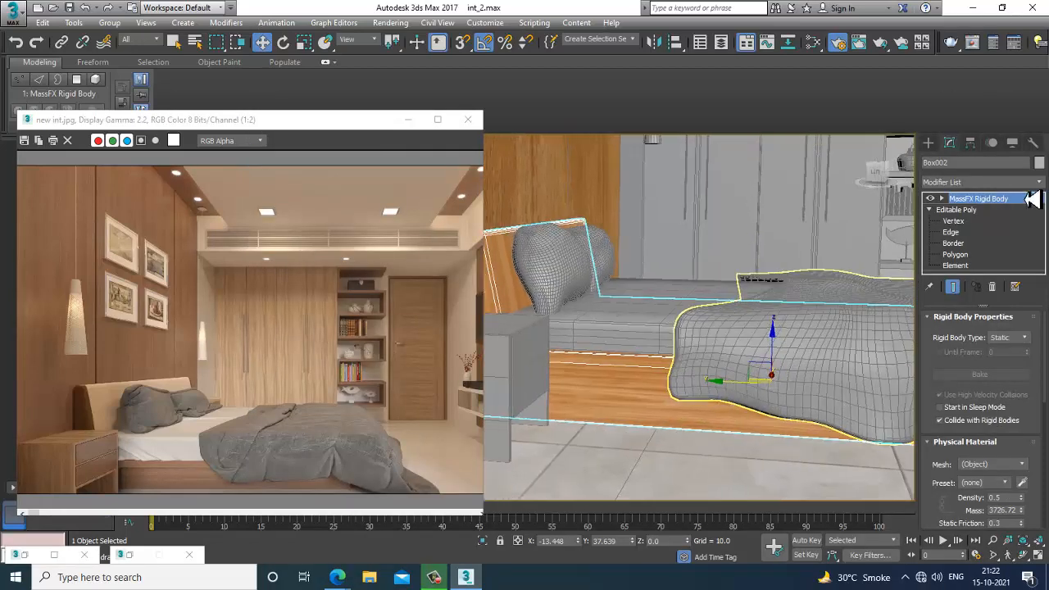
# Step: Add a UVW Map modifier to the bed frame with Box mapping and fit the gizmo to the object
pyautogui.click(955, 182)
pyautogui.press('u')
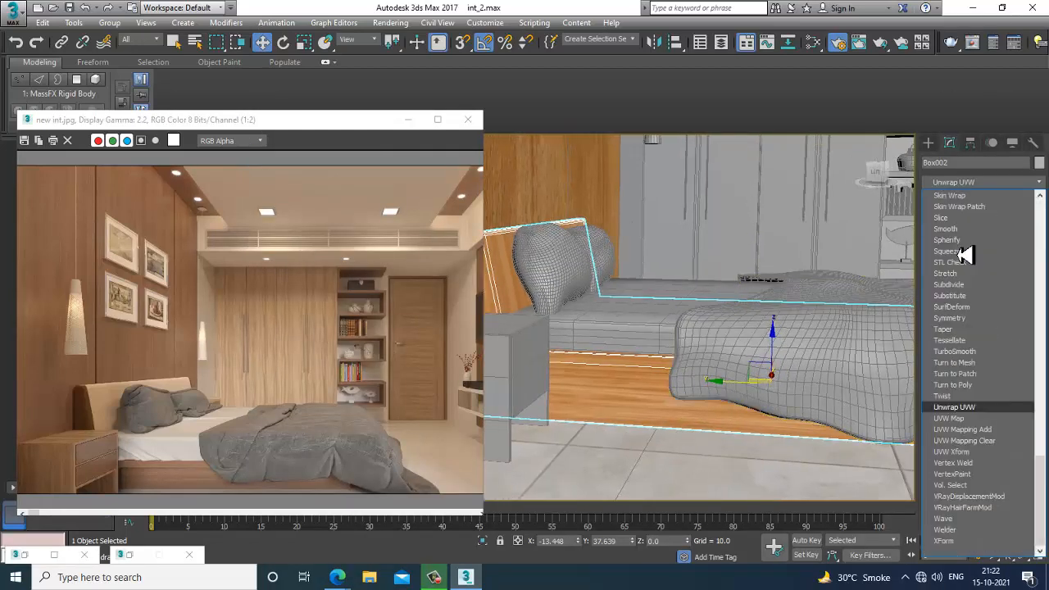
pyautogui.click(957, 419)
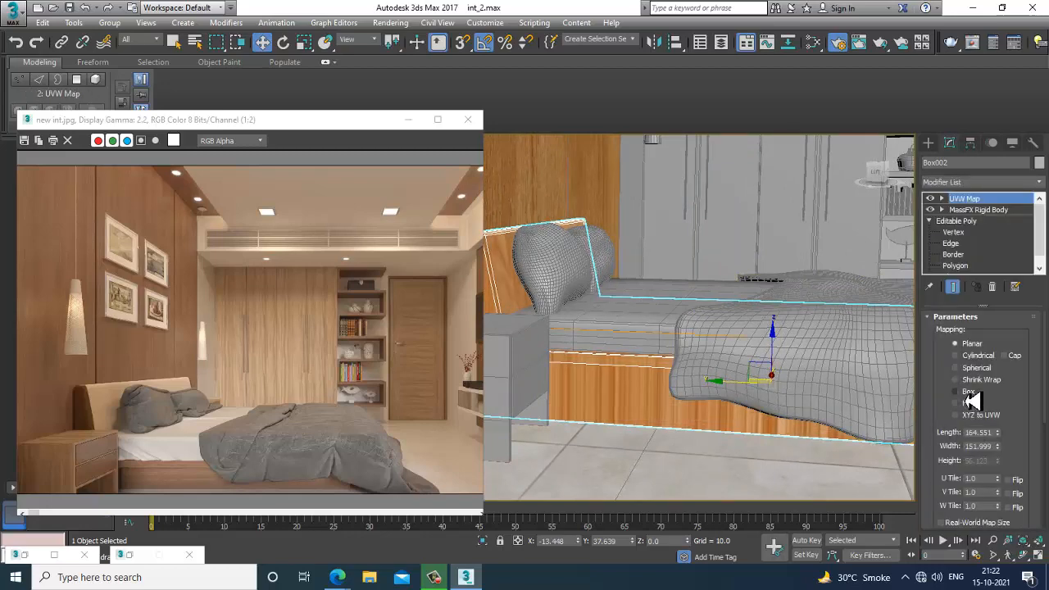
pyautogui.click(969, 392)
pyautogui.moveTo(798, 398)
pyautogui.keyDown('alt'); pyautogui.mouseDown(button='middle')
pyautogui.moveTo(748, 388)
pyautogui.moveTo(811, 409)
pyautogui.mouseUp(button='middle'); pyautogui.keyUp('alt')
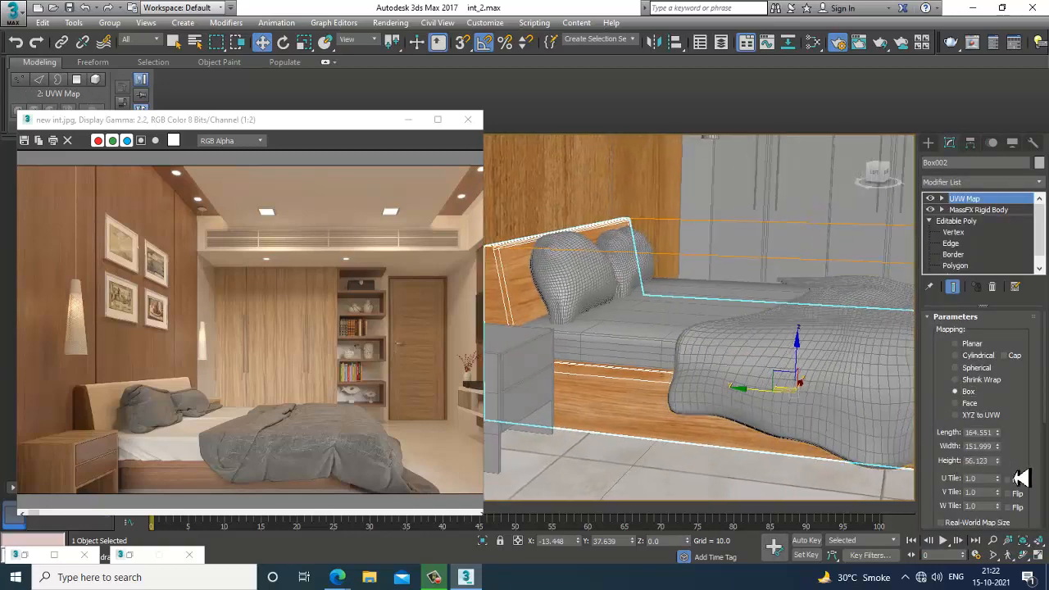
pyautogui.scroll(-5, 1028, 434)
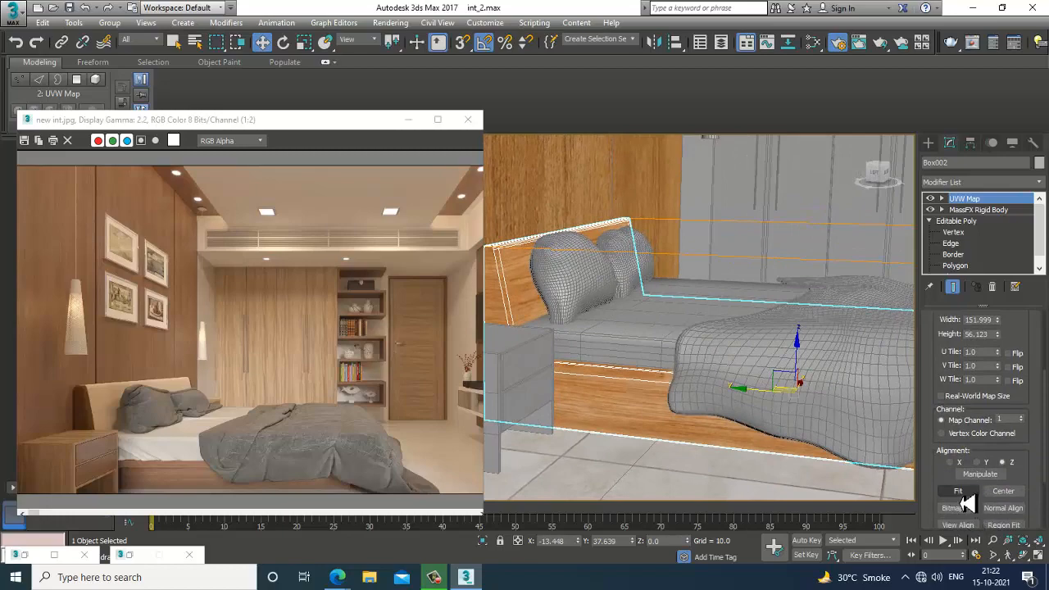
pyautogui.click(963, 495)
# Step: Set the height of the bed frame's box mapping to about 95.4 and deselect the bed
pyautogui.keyDown('alt'); pyautogui.moveTo(868, 487); pyautogui.dragTo(811, 395, button='middle'); pyautogui.keyUp('alt')
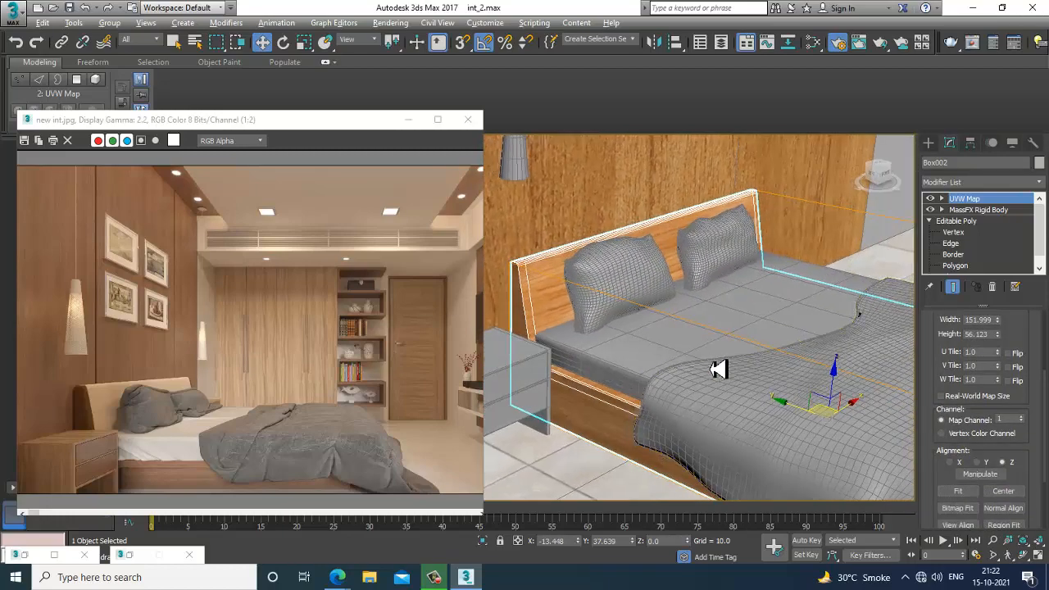
pyautogui.keyDown('alt'); pyautogui.moveTo(717, 370); pyautogui.dragTo(704, 336, button='middle'); pyautogui.keyUp('alt')
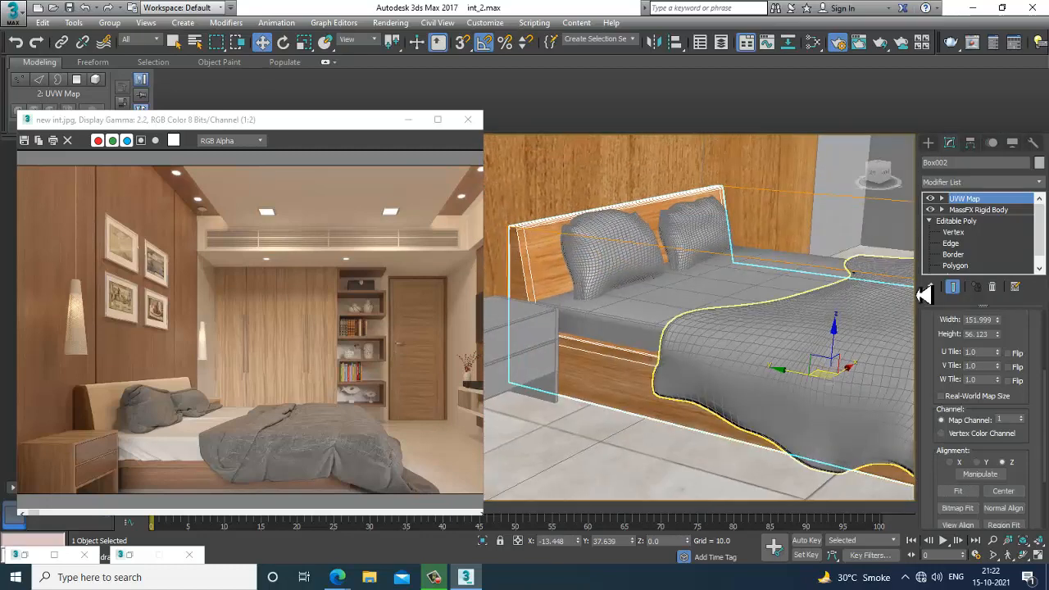
pyautogui.scroll(3, 1015, 393)
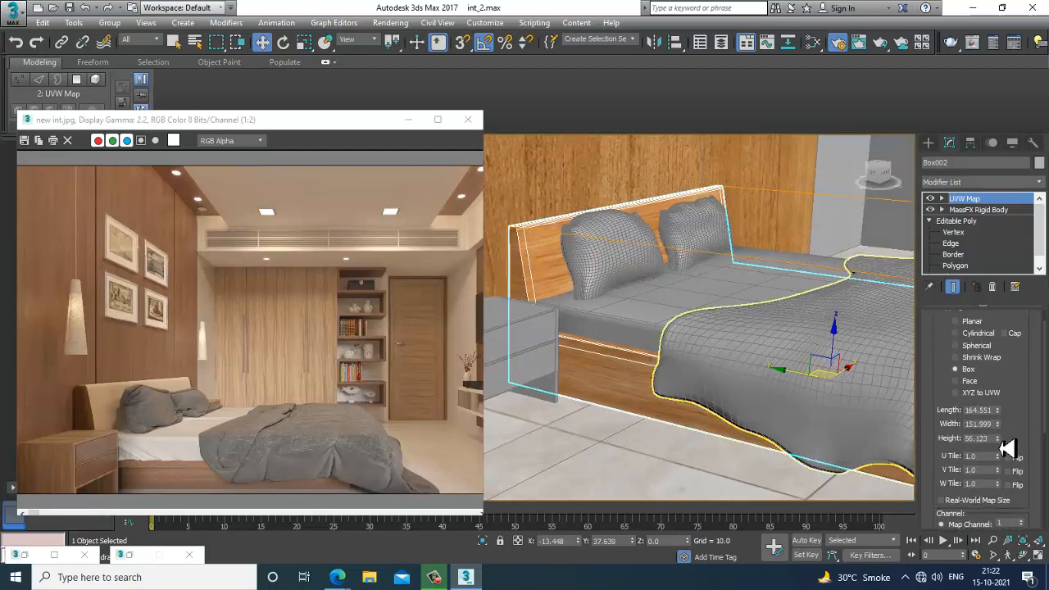
pyautogui.moveTo(1006, 446); pyautogui.dragTo(1003, 405)
pyautogui.scroll(3, 761, 363)
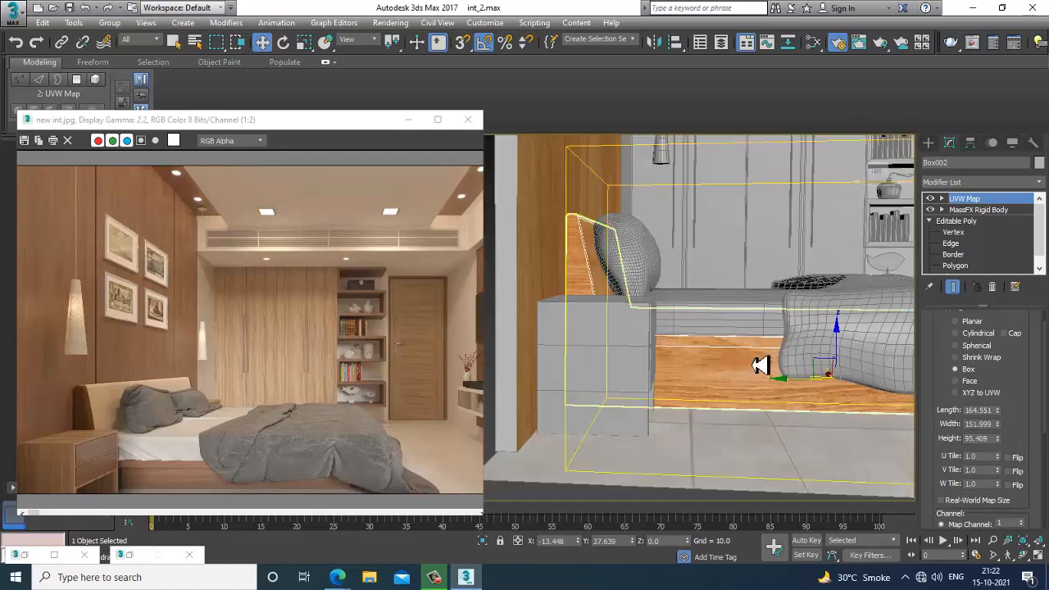
pyautogui.keyDown('alt'); pyautogui.moveTo(749, 356); pyautogui.dragTo(732, 439, button='middle'); pyautogui.keyUp('alt')
pyautogui.click(677, 471)
pyautogui.scroll(5, 677, 456)
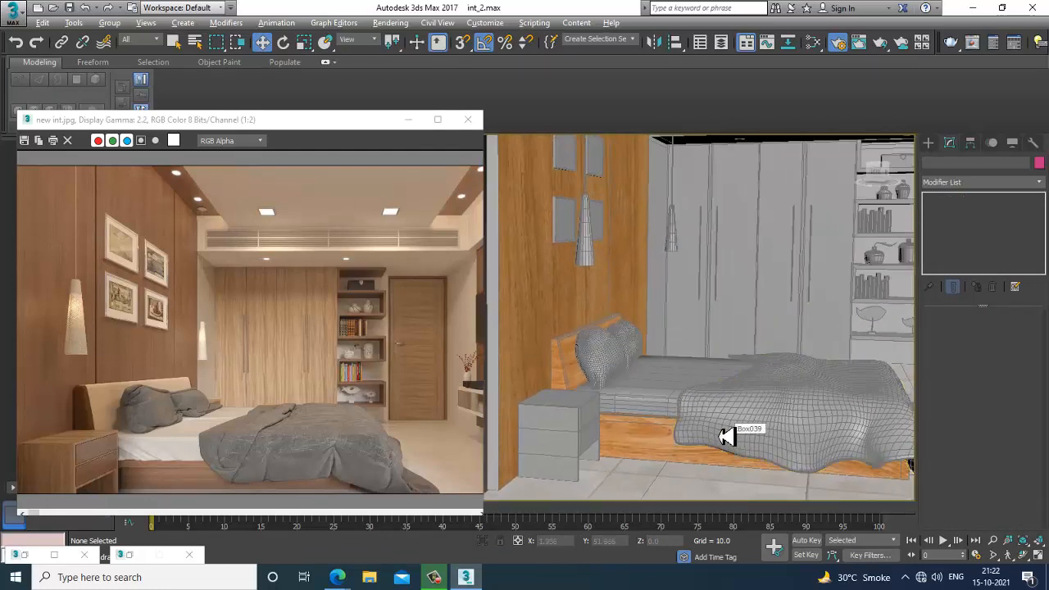
# Step: Select the wooden bed frame with its headboard and convert it to an Editable Poly
pyautogui.scroll(2, 726, 436)
pyautogui.scroll(2, 684, 336)
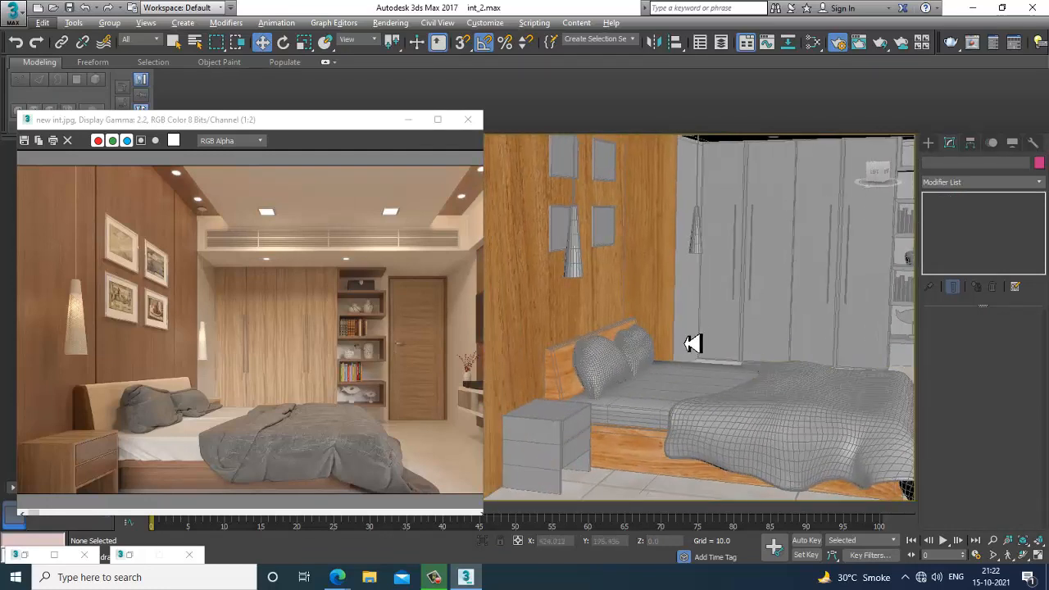
pyautogui.keyDown('alt'); pyautogui.moveTo(692, 342); pyautogui.dragTo(712, 326, button='middle'); pyautogui.keyUp('alt')
pyautogui.click(623, 363)
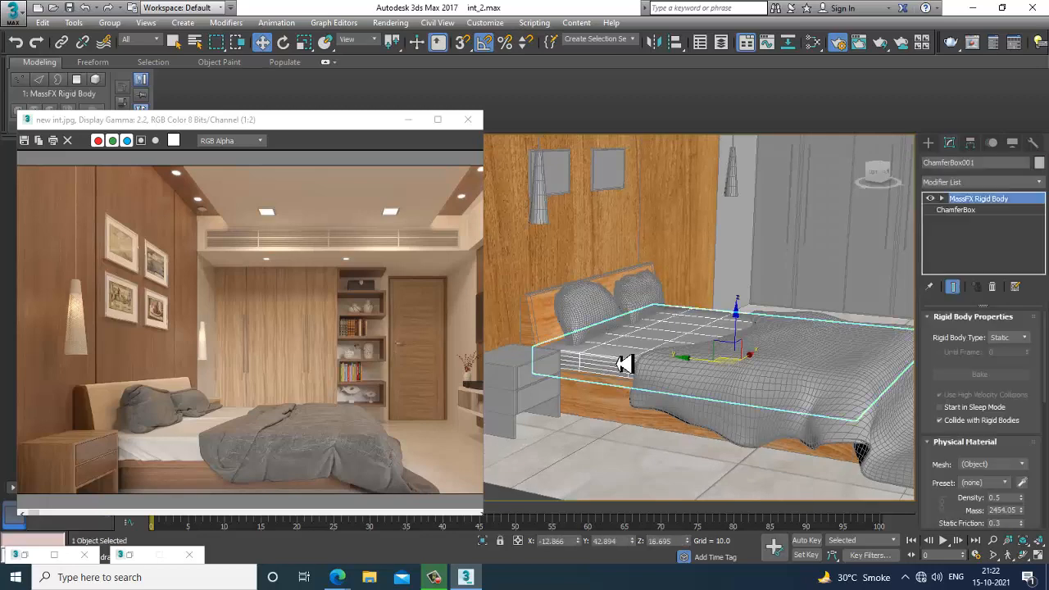
pyautogui.scroll(6, 636, 366)
pyautogui.click(545, 314)
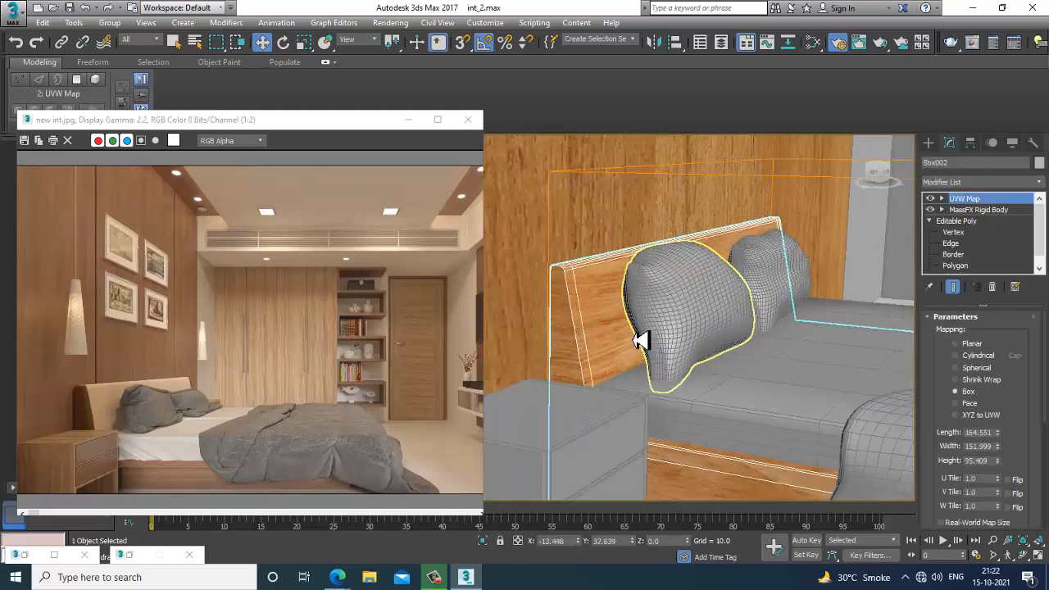
pyautogui.keyDown('alt'); pyautogui.moveTo(641, 341); pyautogui.dragTo(644, 341, button='middle'); pyautogui.keyUp('alt')
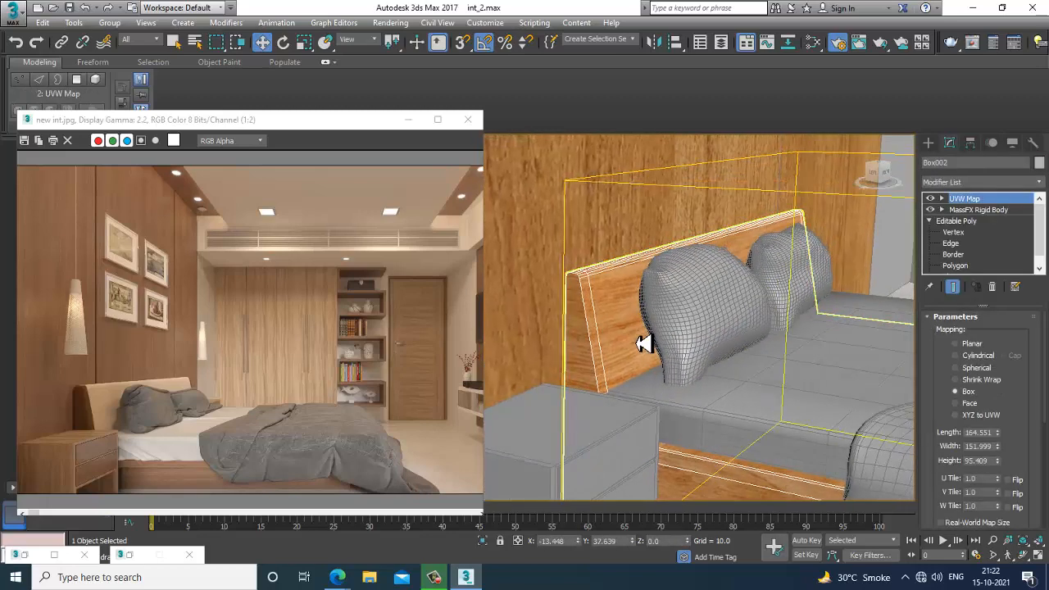
pyautogui.rightClick(588, 312)
pyautogui.moveTo(665, 454)
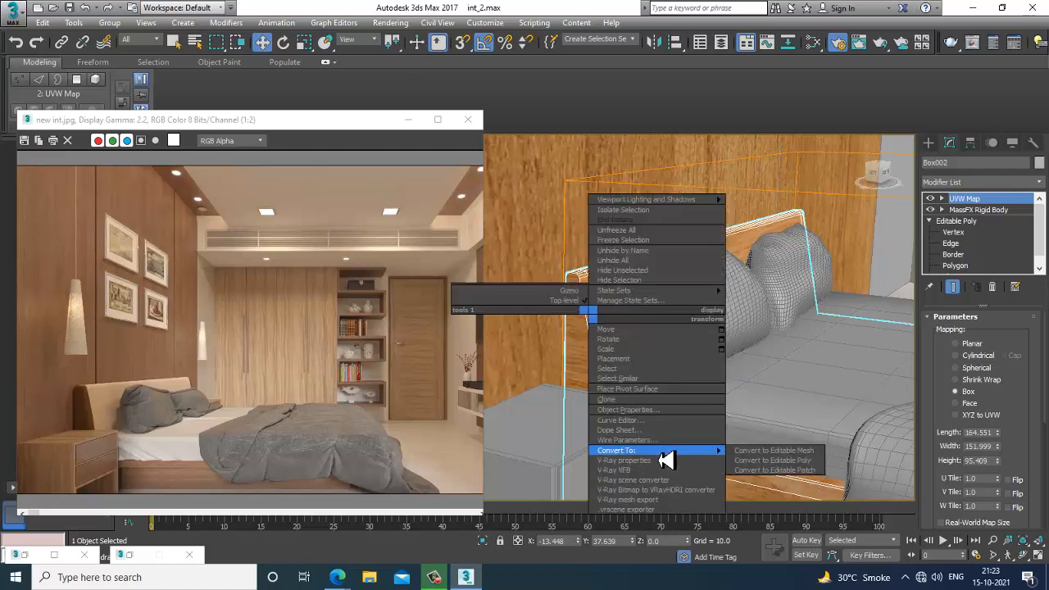
pyautogui.click(787, 460)
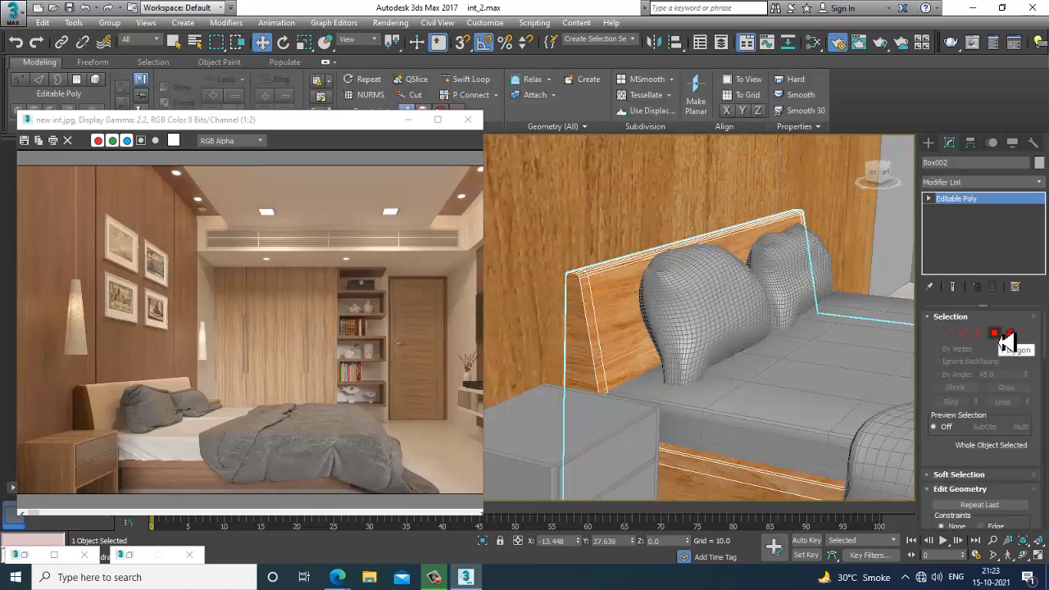
# Step: Select the mattress and create a new VRayMtl material named "matteress" for it
pyautogui.click(829, 412)
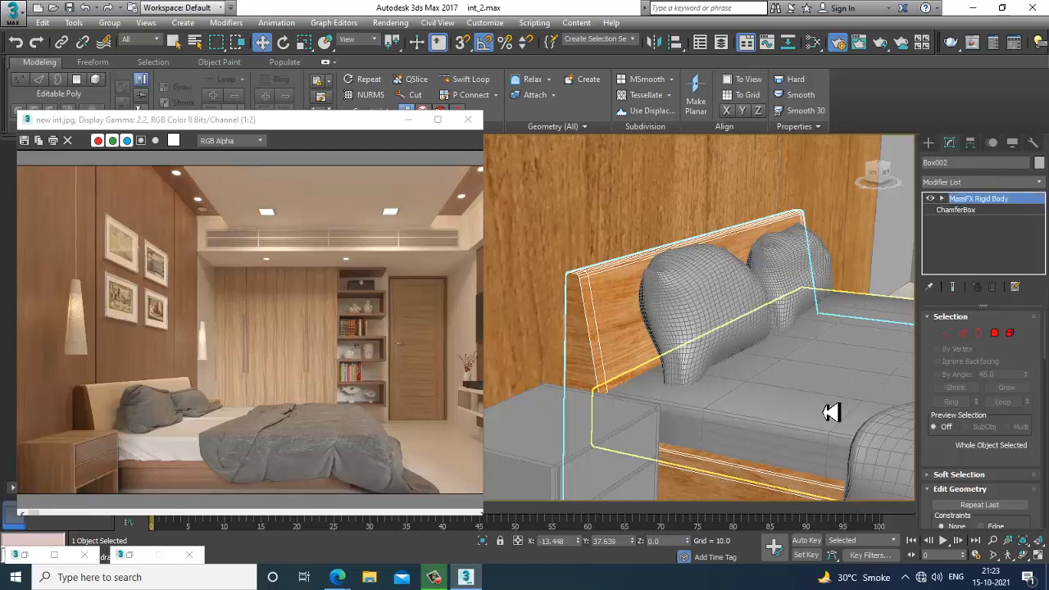
pyautogui.keyDown('alt'); pyautogui.moveTo(828, 412); pyautogui.dragTo(707, 357, button='middle'); pyautogui.keyUp('alt')
pyautogui.scroll(-4, 661, 358)
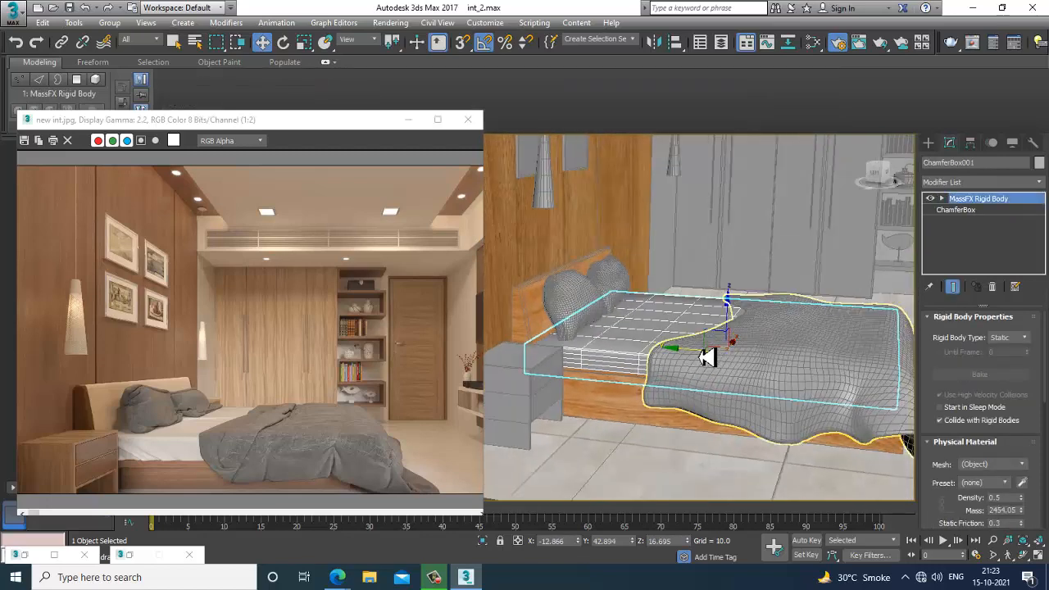
pyautogui.press('m')
pyautogui.scroll(2, 628, 459)
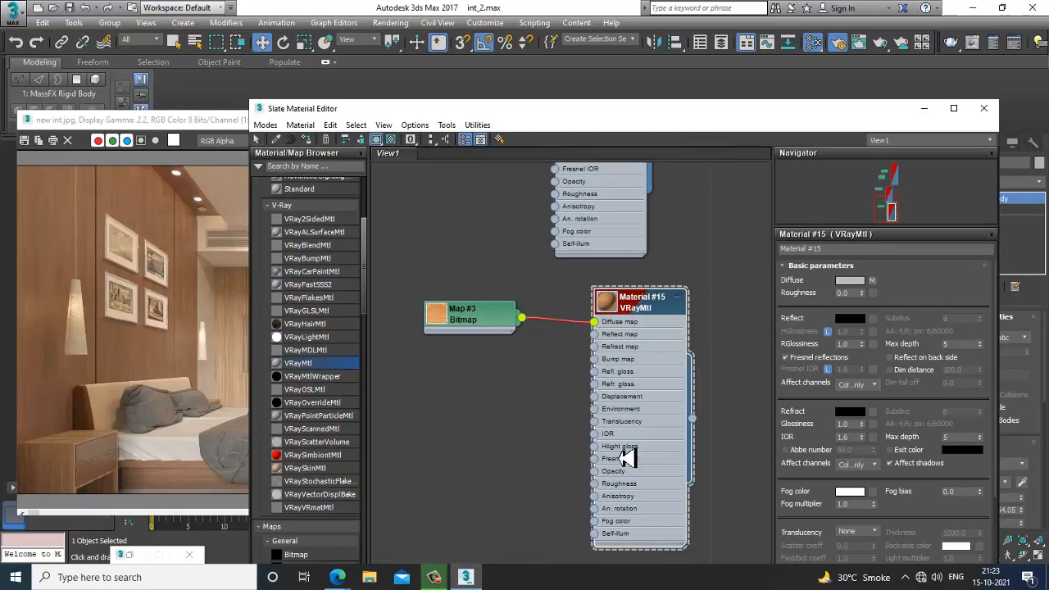
pyautogui.moveTo(627, 459); pyautogui.dragTo(639, 360, button='middle')
pyautogui.moveTo(366, 359); pyautogui.dragTo(503, 321)
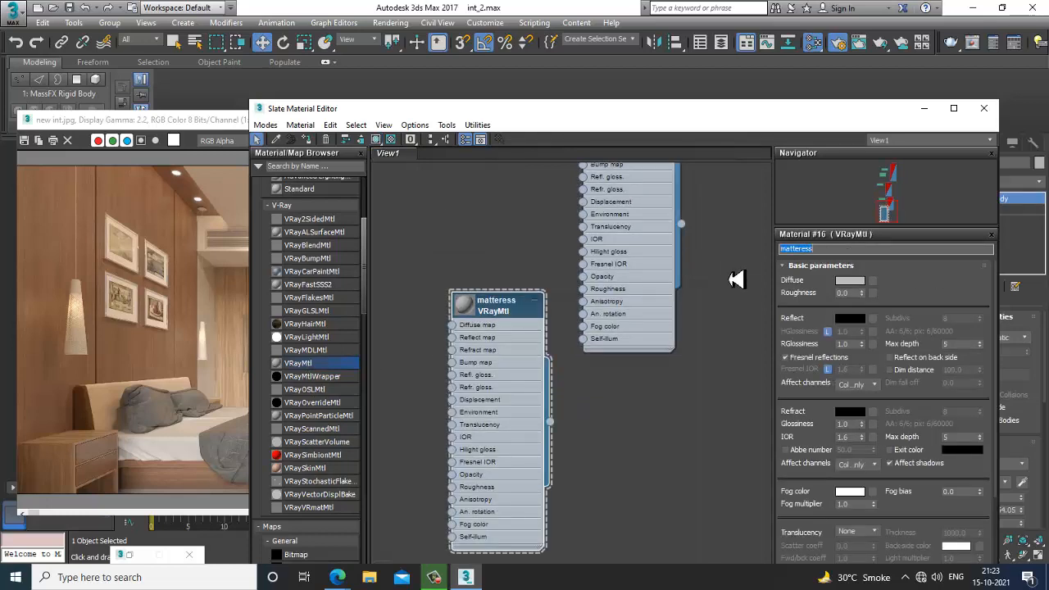
pyautogui.click(874, 281)
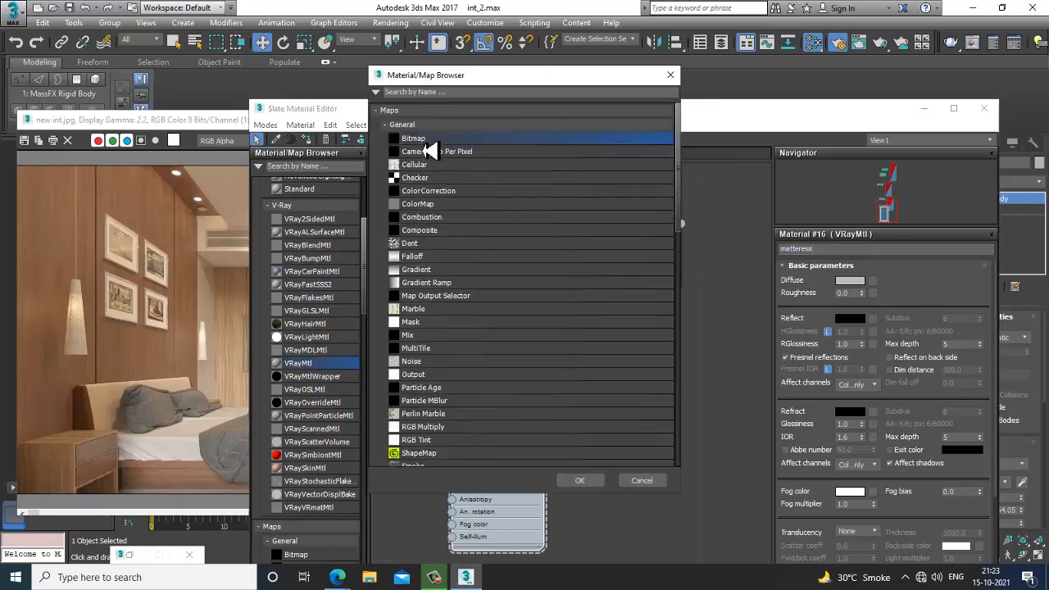
pyautogui.doubleClick(423, 141)
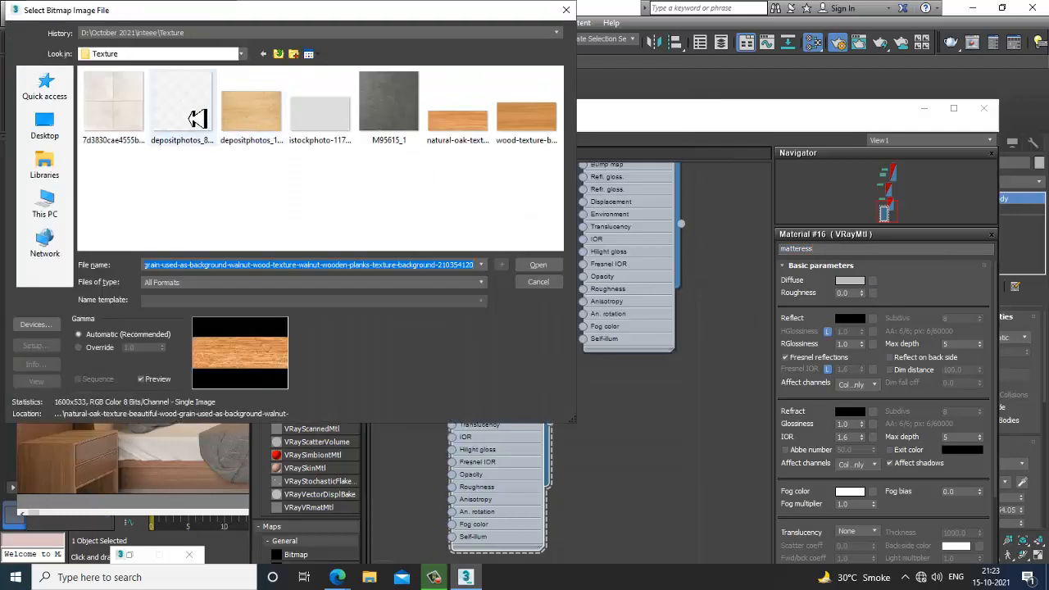
pyautogui.doubleClick(344, 124)
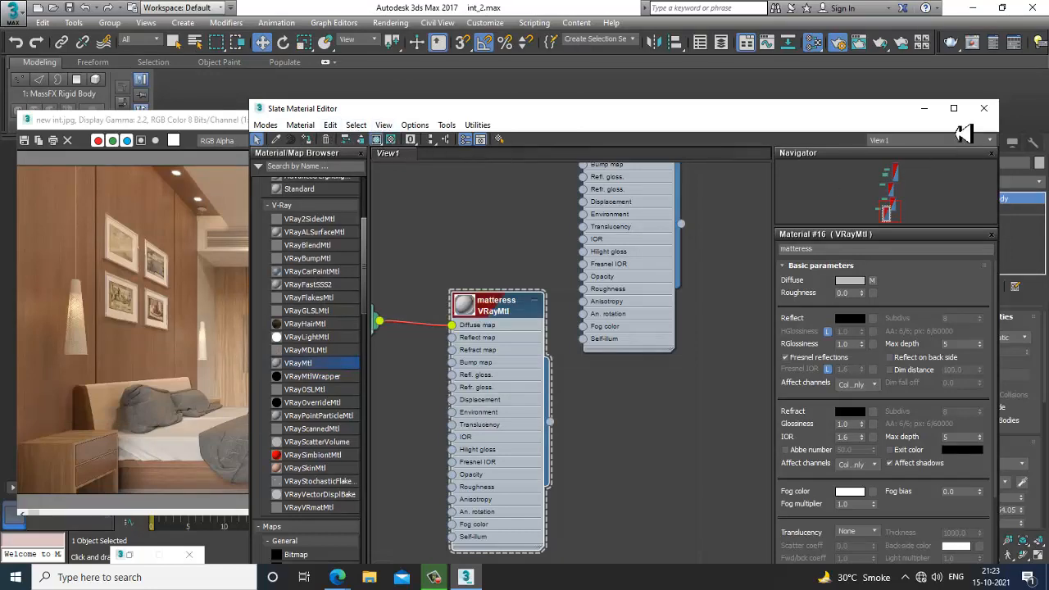
pyautogui.click(923, 108)
pyautogui.keyDown('alt'); pyautogui.moveTo(770, 298); pyautogui.dragTo(770, 335, button='middle'); pyautogui.keyUp('alt')
pyautogui.scroll(3, 770, 335)
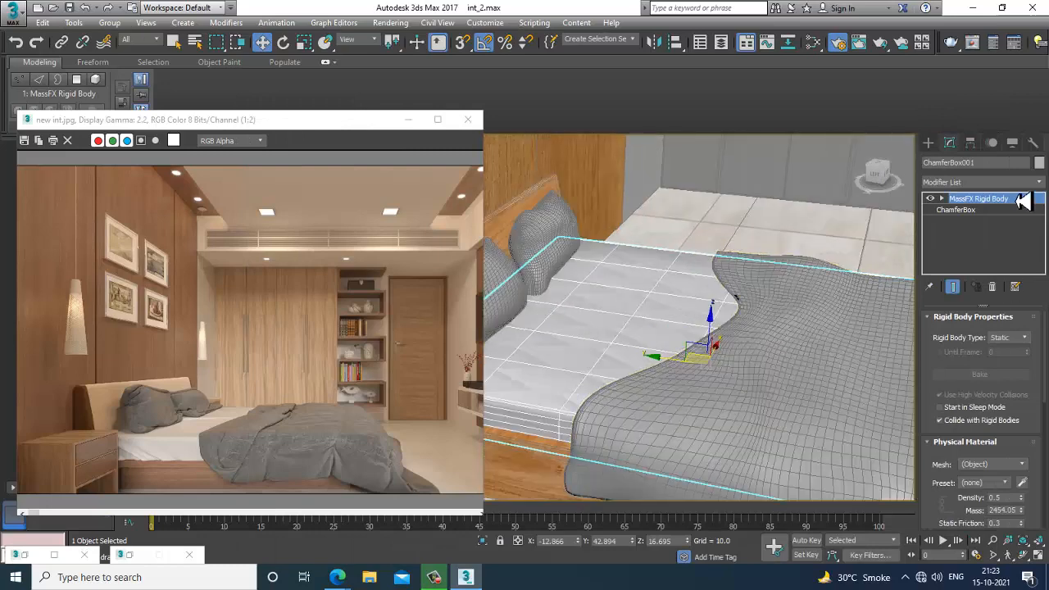
# Step: Set the U and V tiling of the mattress's diffuse bitmap to 2.0 and bring the bed into view
pyautogui.press('m')
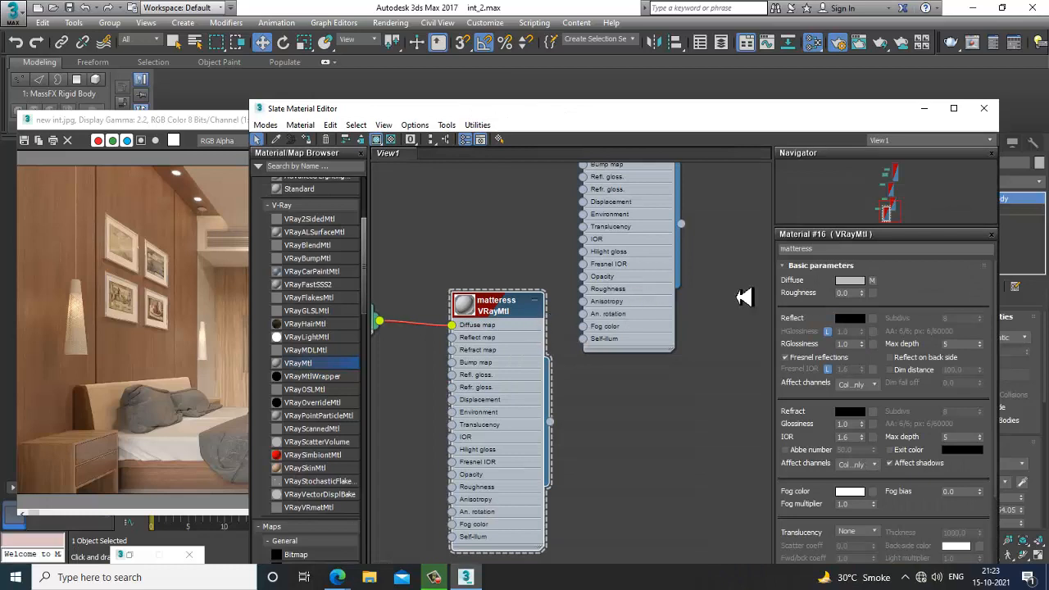
pyautogui.click(873, 281)
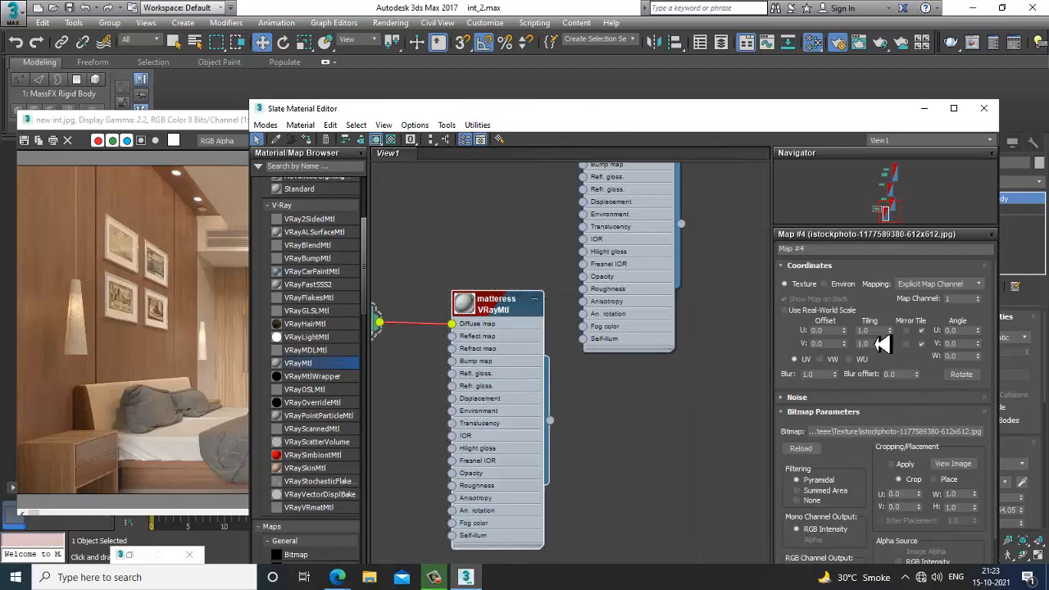
pyautogui.moveTo(872, 331); pyautogui.dragTo(822, 336)
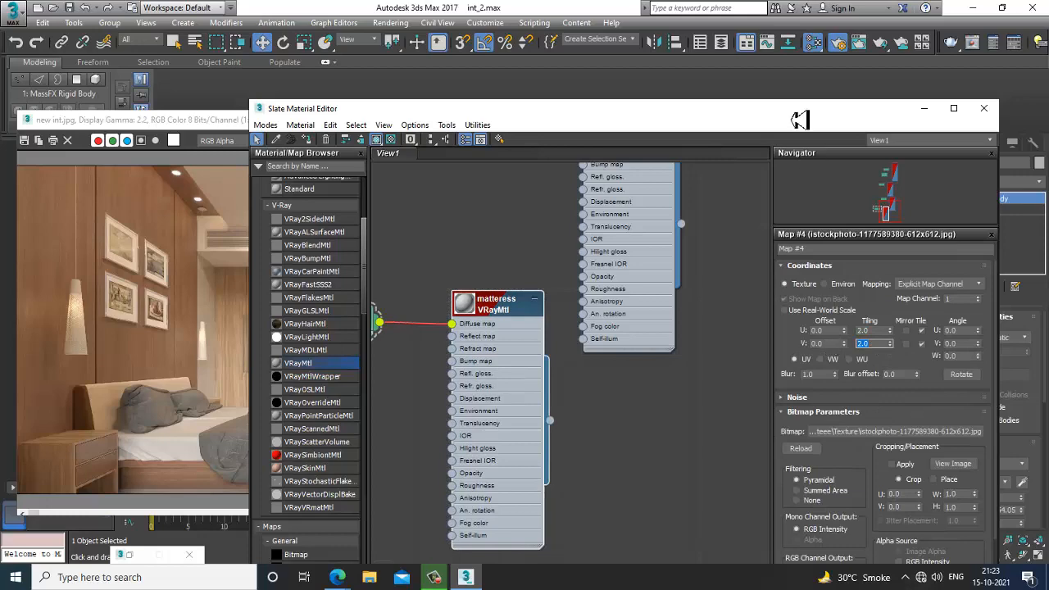
pyautogui.moveTo(754, 120); pyautogui.dragTo(659, 443)
pyautogui.moveTo(679, 351); pyautogui.dragTo(667, 297, button='middle')
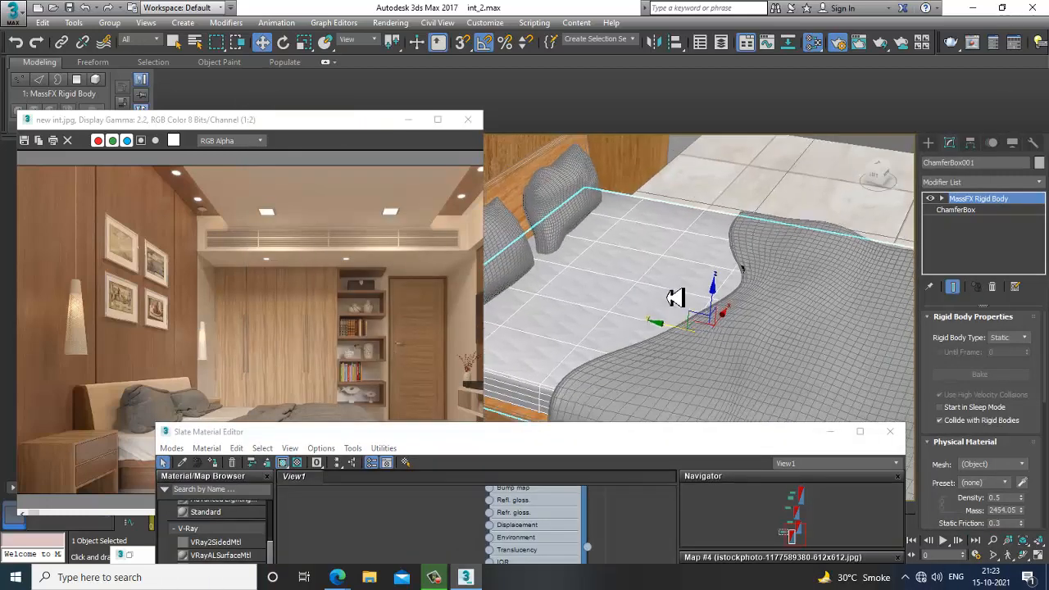
# Step: Add a UVW Map modifier with Box mapping to the mattress
pyautogui.click(975, 183)
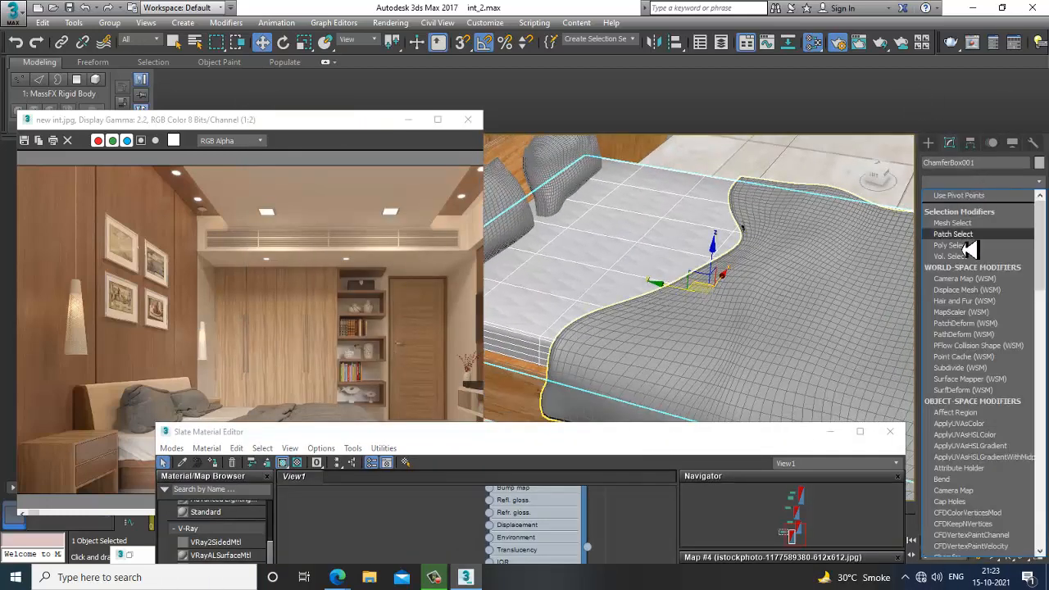
pyautogui.press('u')
pyautogui.click(951, 418)
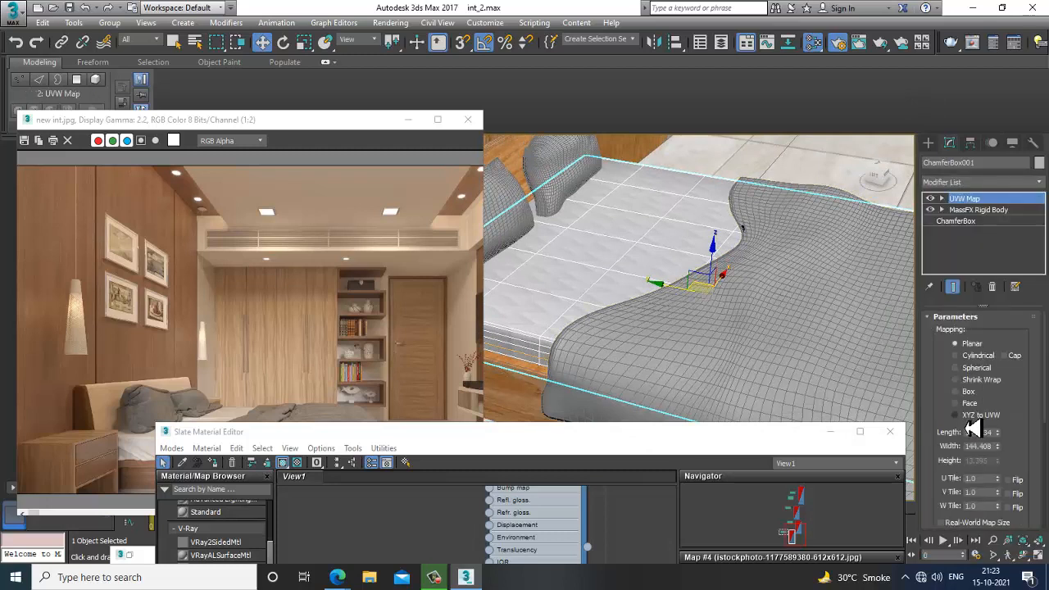
pyautogui.click(973, 393)
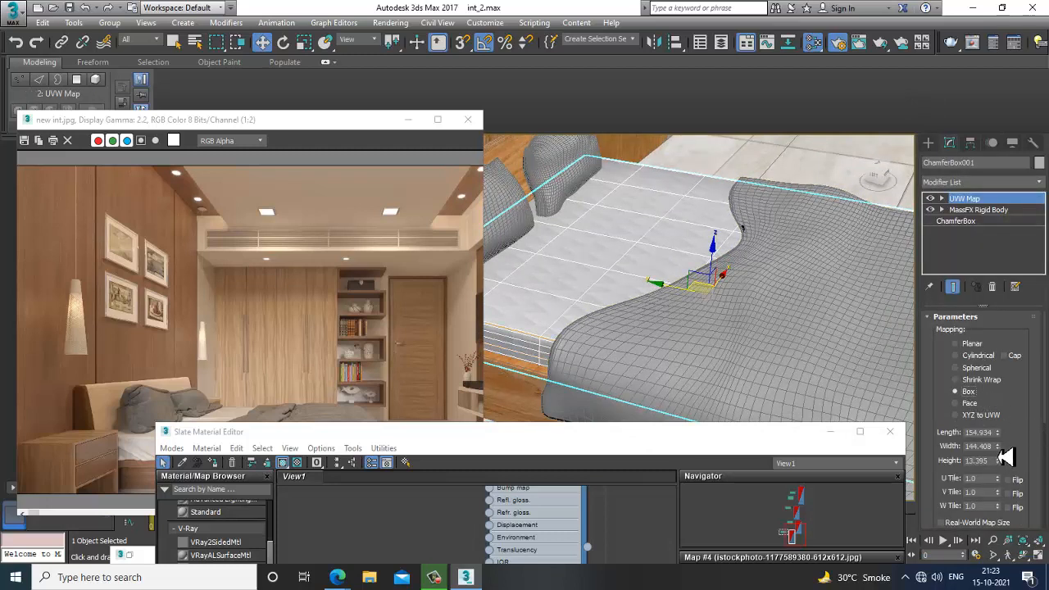
# Step: Resize the mattress's box mapping to about 106.9 length, 145.9 width and 29.7 height
pyautogui.moveTo(1006, 457)
pyautogui.mouseDown()
pyautogui.moveTo(1007, 403)
pyautogui.moveTo(1014, 455)
pyautogui.mouseUp()
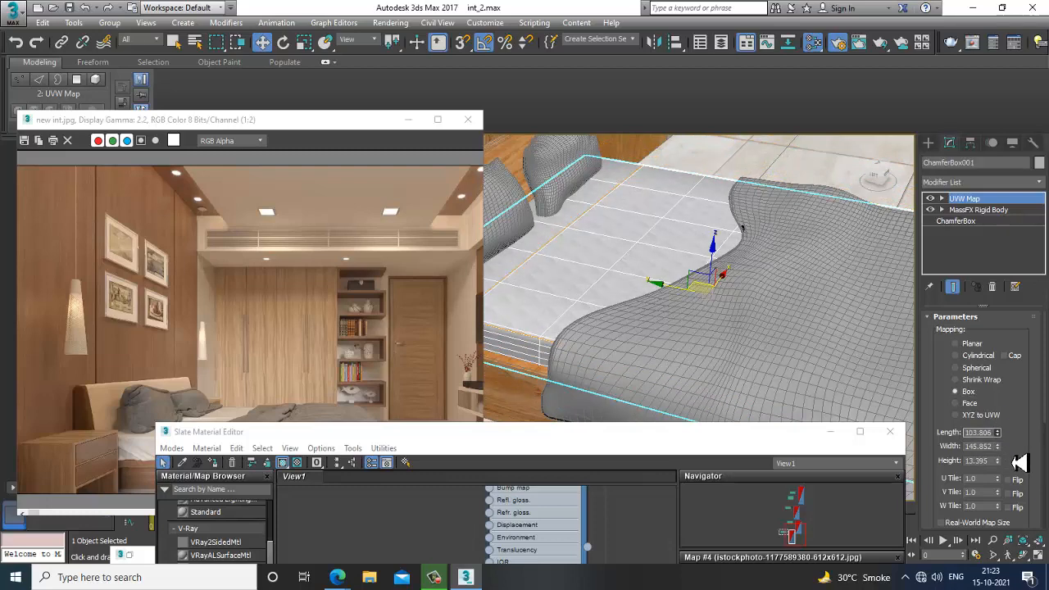
pyautogui.moveTo(1004, 464); pyautogui.dragTo(994, 401)
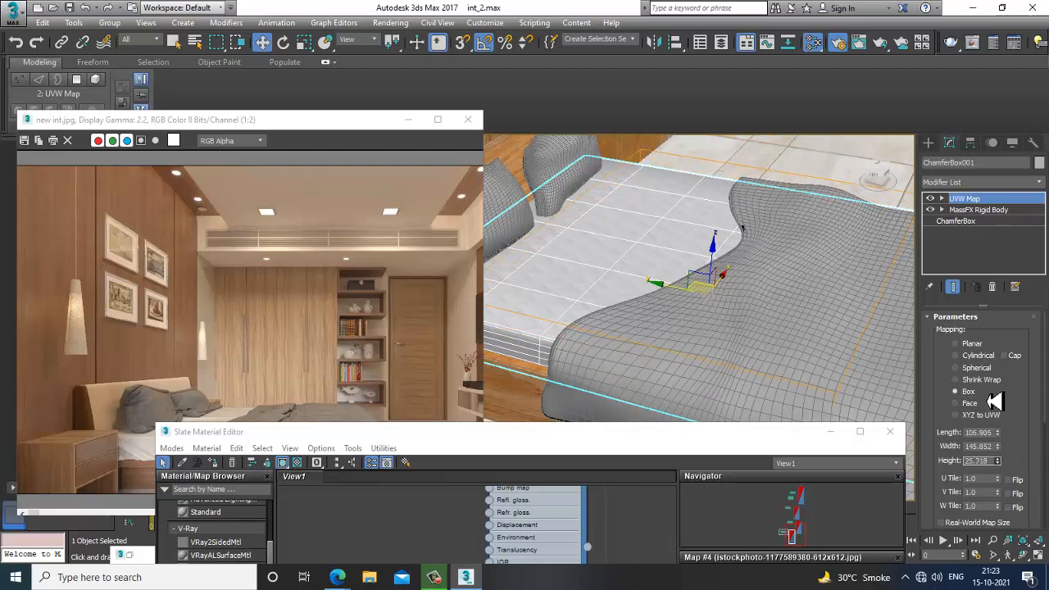
pyautogui.scroll(2, 693, 347)
pyautogui.scroll(-2, 681, 303)
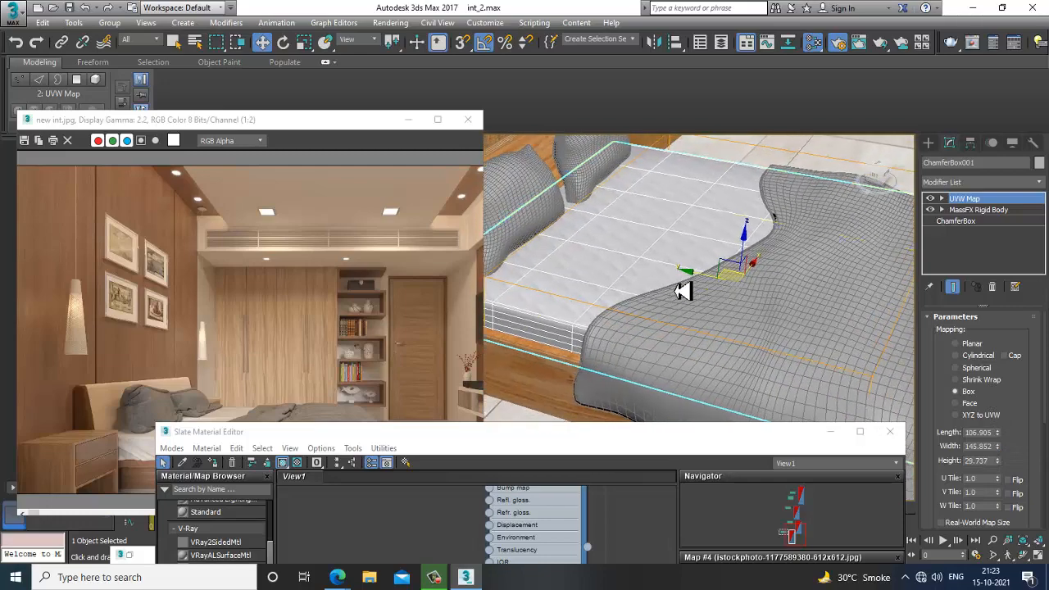
# Step: Convert the mattress to an Editable Poly, deselect it and check the bed's texture with the edges hidden
pyautogui.rightClick(600, 226)
pyautogui.moveTo(655, 366)
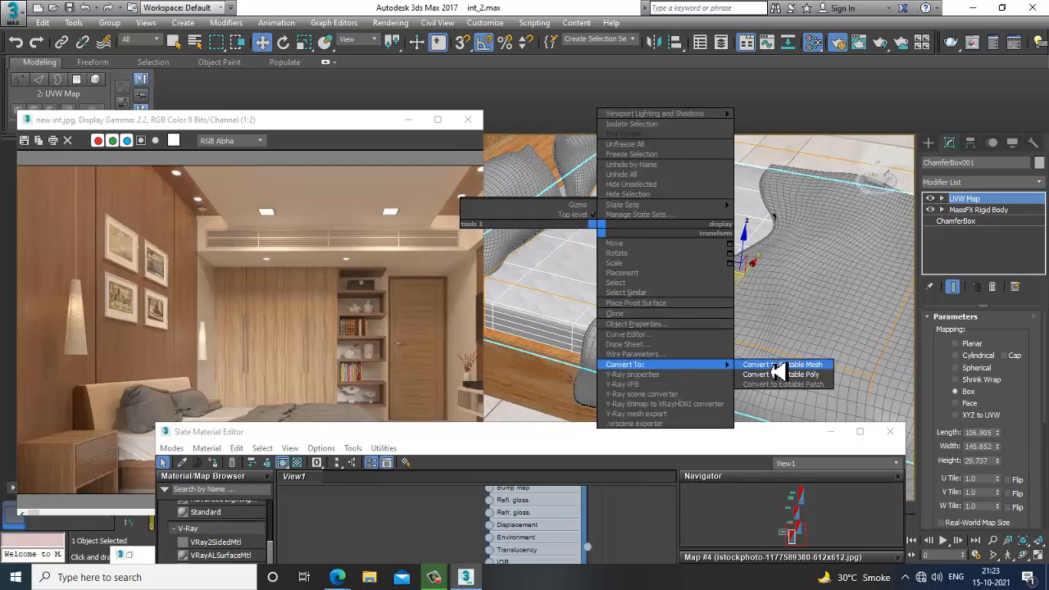
pyautogui.click(790, 386)
pyautogui.scroll(-5, 733, 319)
pyautogui.keyDown('alt'); pyautogui.moveTo(732, 319); pyautogui.dragTo(758, 332, button='middle'); pyautogui.keyUp('alt')
pyautogui.click(568, 251)
pyautogui.scroll(3, 744, 323)
pyautogui.scroll(3, 713, 335)
pyautogui.press('F4')
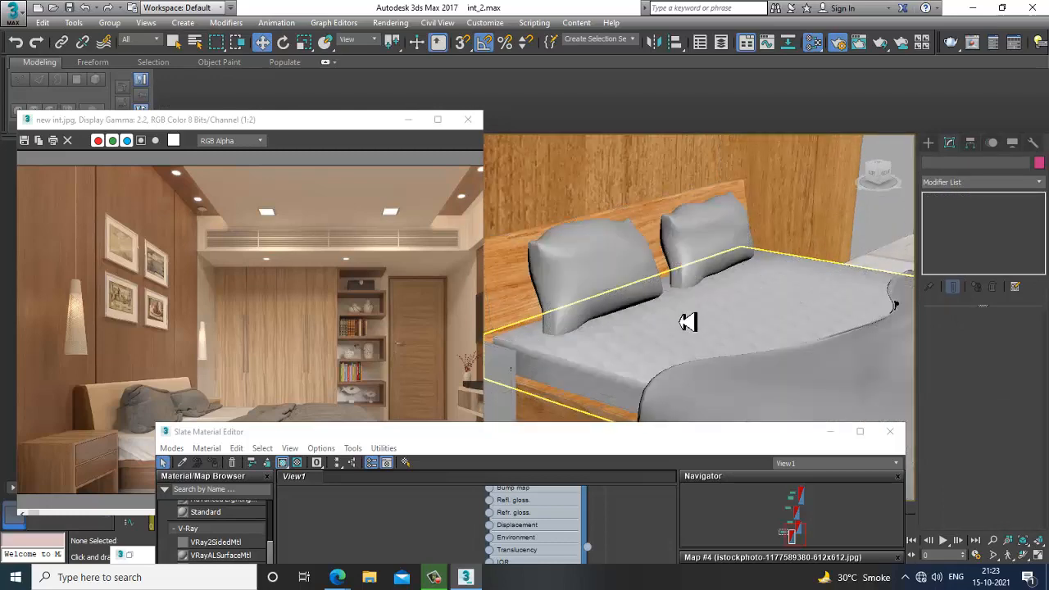
pyautogui.keyDown('alt'); pyautogui.moveTo(686, 320); pyautogui.dragTo(762, 288, button='middle'); pyautogui.keyUp('alt')
pyautogui.scroll(-3, 762, 288)
pyautogui.press('F4')
# Step: Select the headboard panel's polygons on the bed frame, checking the selection in wireframe
pyautogui.scroll(3, 750, 294)
pyautogui.click(627, 266)
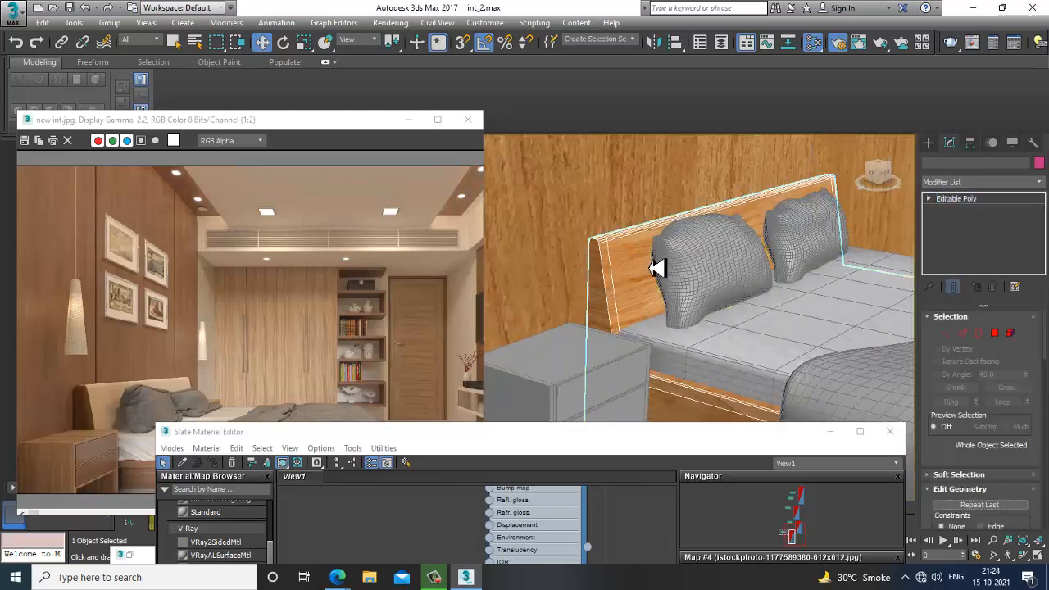
pyautogui.click(994, 332)
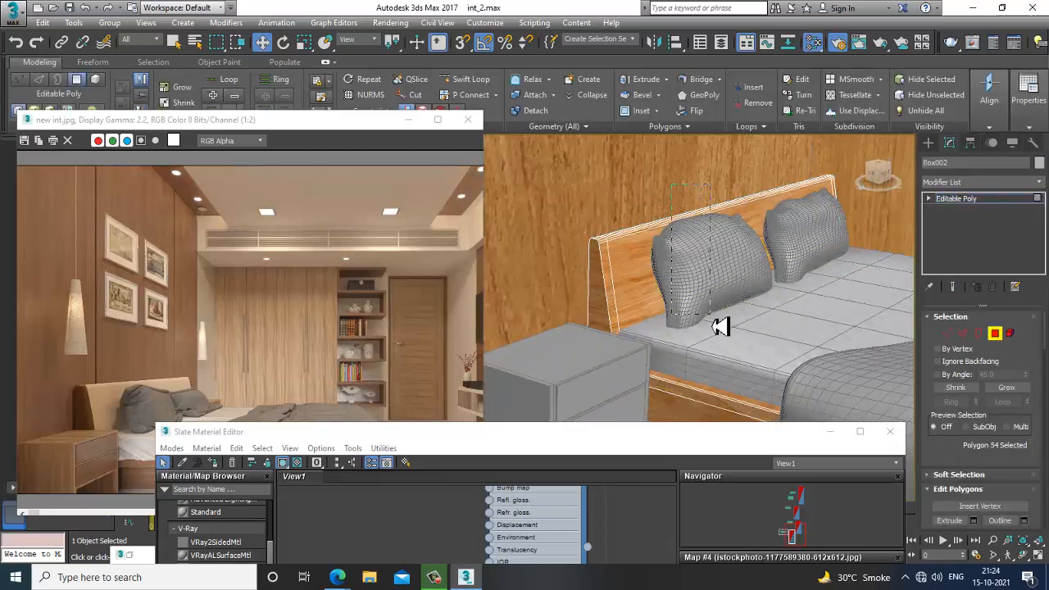
pyautogui.moveTo(719, 326); pyautogui.dragTo(723, 336)
pyautogui.press('F3')
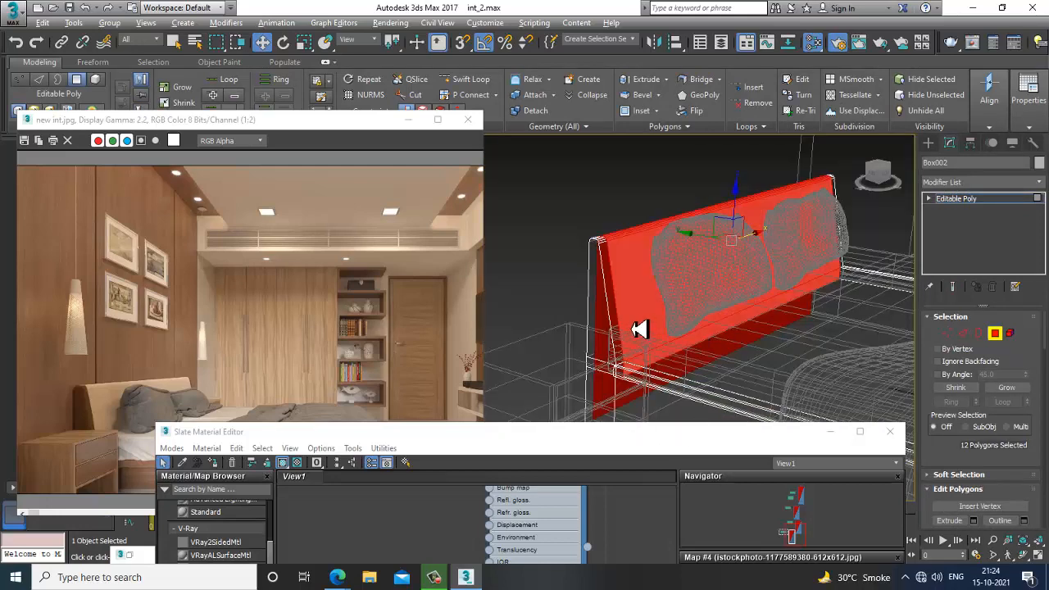
pyautogui.keyDown('alt'); pyautogui.moveTo(640, 329); pyautogui.dragTo(633, 329, button='middle'); pyautogui.keyUp('alt')
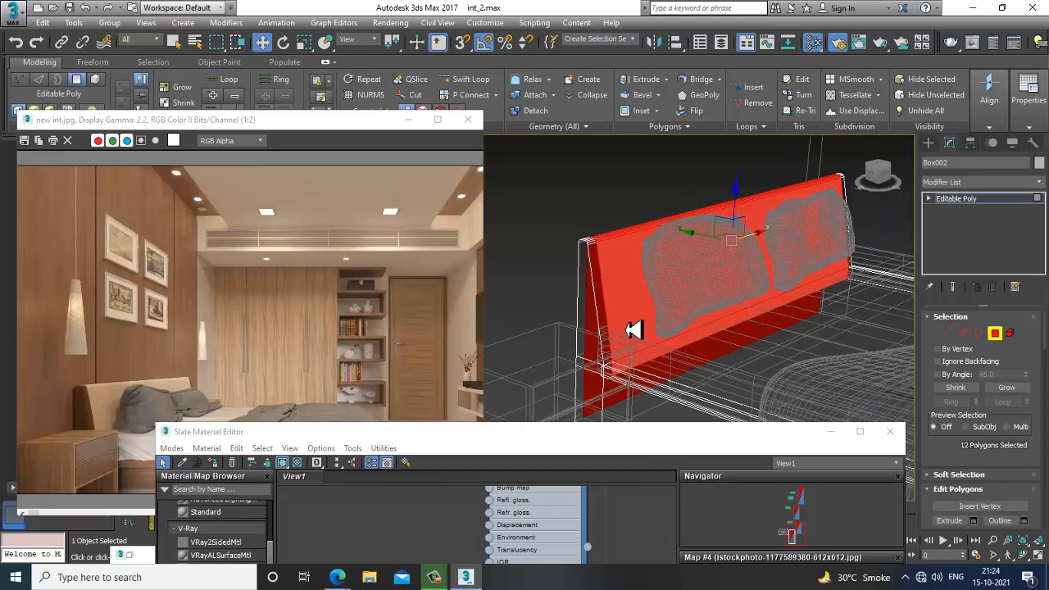
pyautogui.press('F3')
pyautogui.press('m')
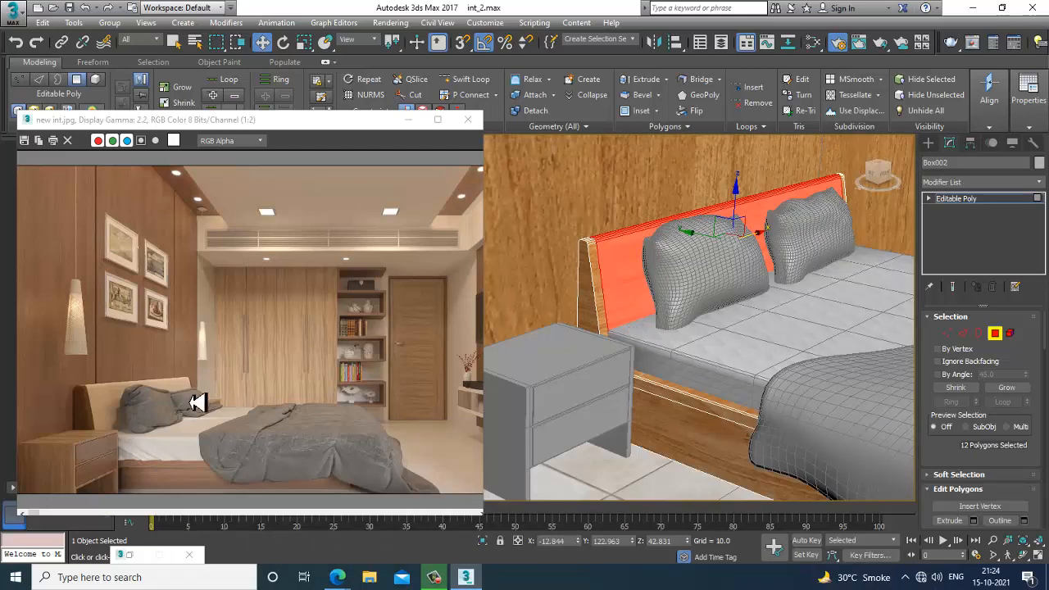
# Step: Compare the headboard with the enlarged reference image and create another VRayMtl material below the matteress material
pyautogui.scroll(1, 132, 435)
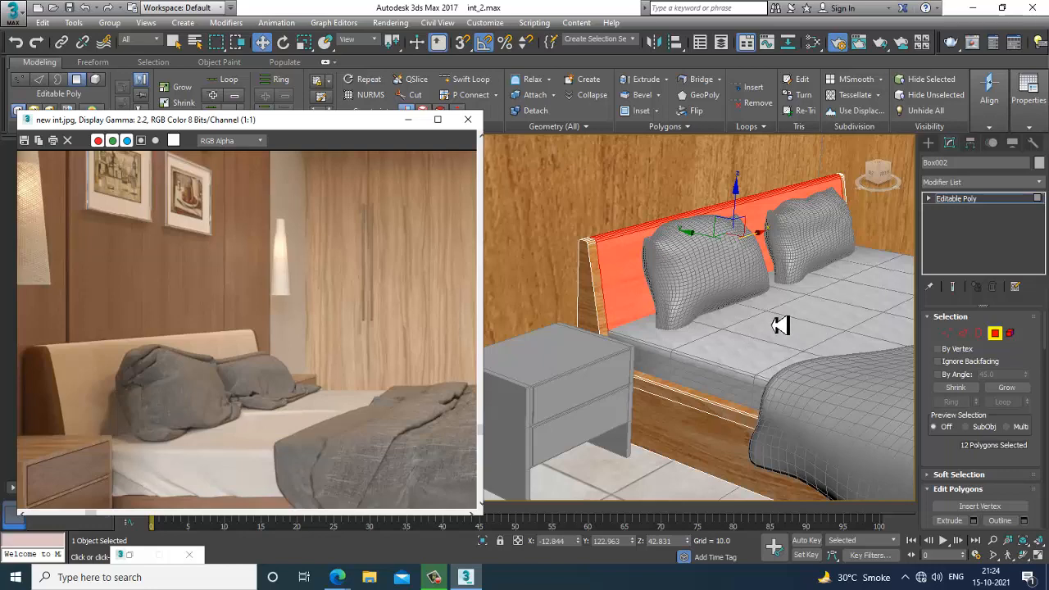
pyautogui.scroll(-5, 713, 323)
pyautogui.press('m')
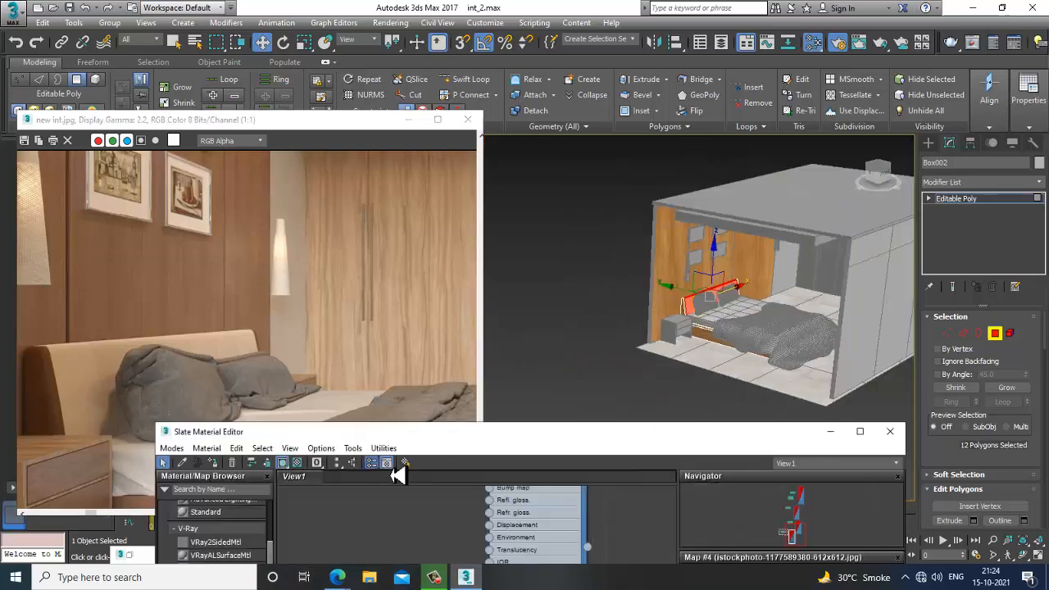
pyautogui.moveTo(478, 265); pyautogui.dragTo(502, 101)
pyautogui.moveTo(564, 380); pyautogui.dragTo(646, 230, button='middle')
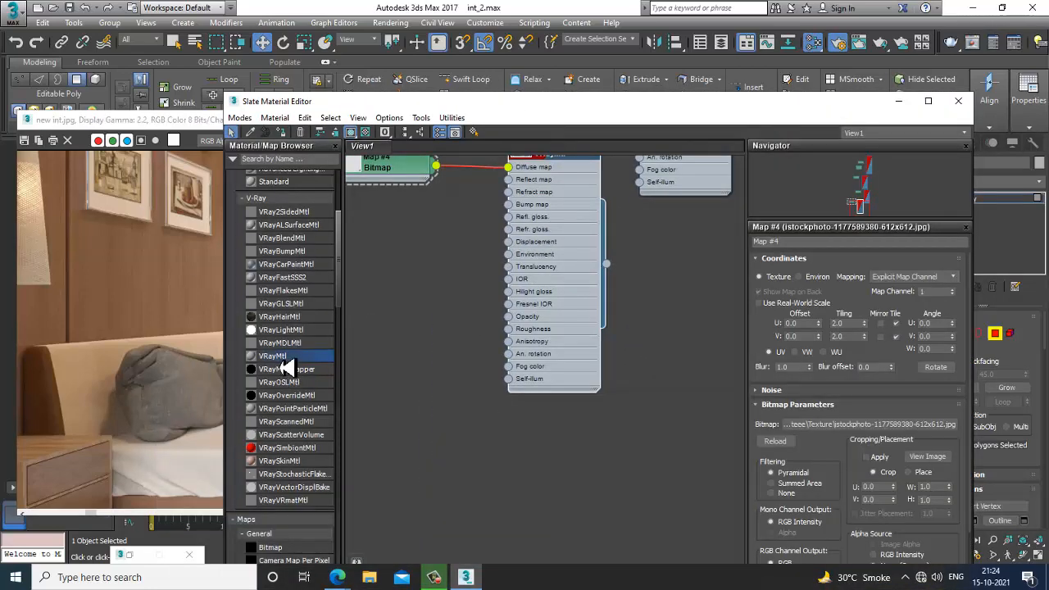
pyautogui.moveTo(426, 381); pyautogui.dragTo(422, 371)
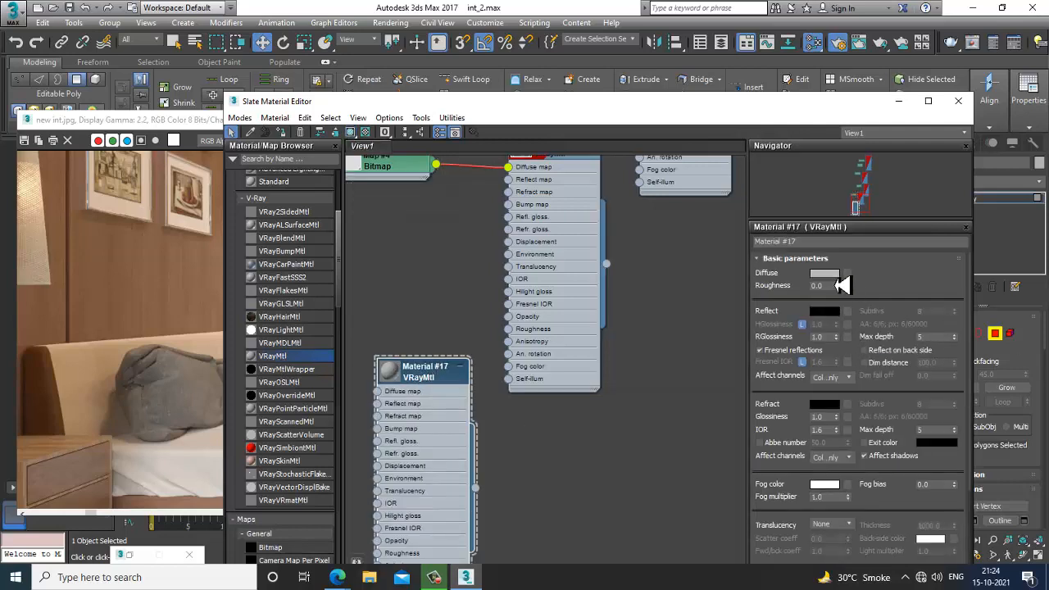
# Step: Sample the headboard's beige from the reference image as the new VRayMtl material's diffuse colour
pyautogui.click(825, 274)
pyautogui.click(275, 197)
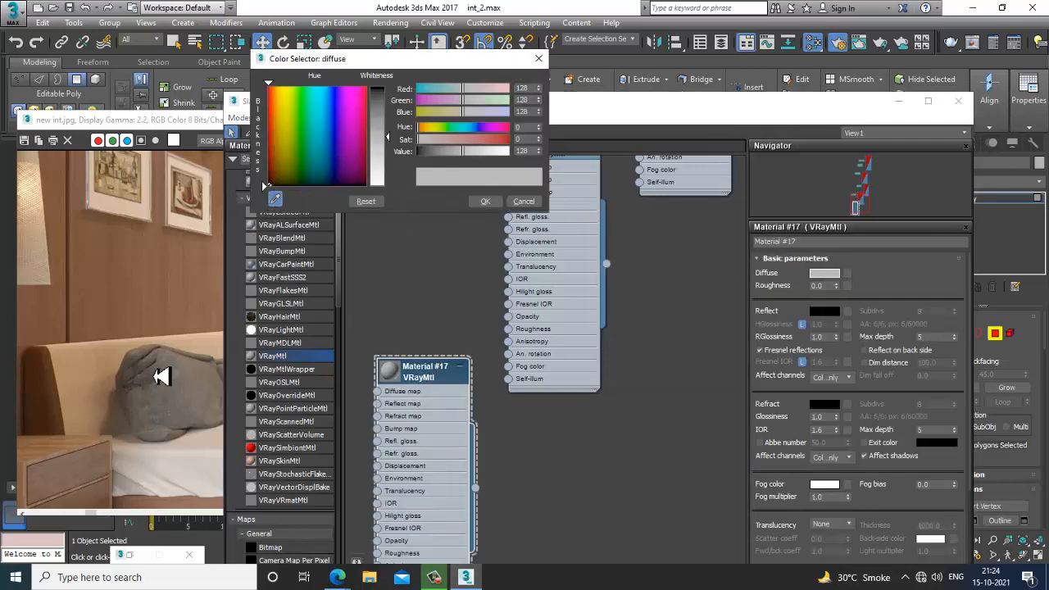
pyautogui.click(208, 350)
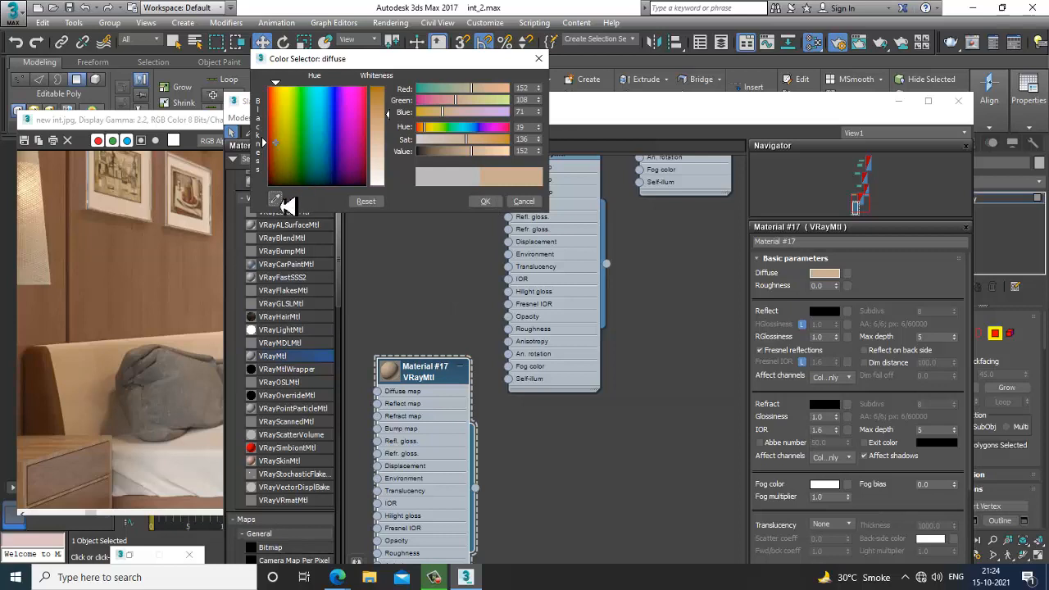
pyautogui.moveTo(80, 401); pyautogui.dragTo(96, 358)
pyautogui.click(485, 201)
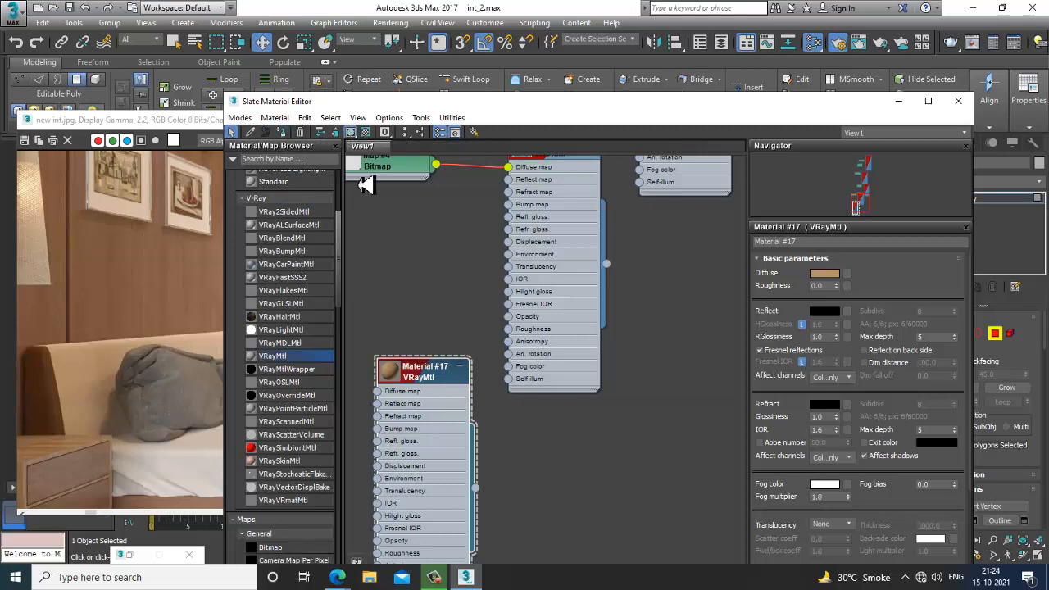
# Step: Place the headboard material node in clear space, connect a Noise map to its bump slot and enlarge its preview
pyautogui.moveTo(433, 375); pyautogui.dragTo(654, 453)
pyautogui.moveTo(583, 387); pyautogui.dragTo(576, 293, button='middle')
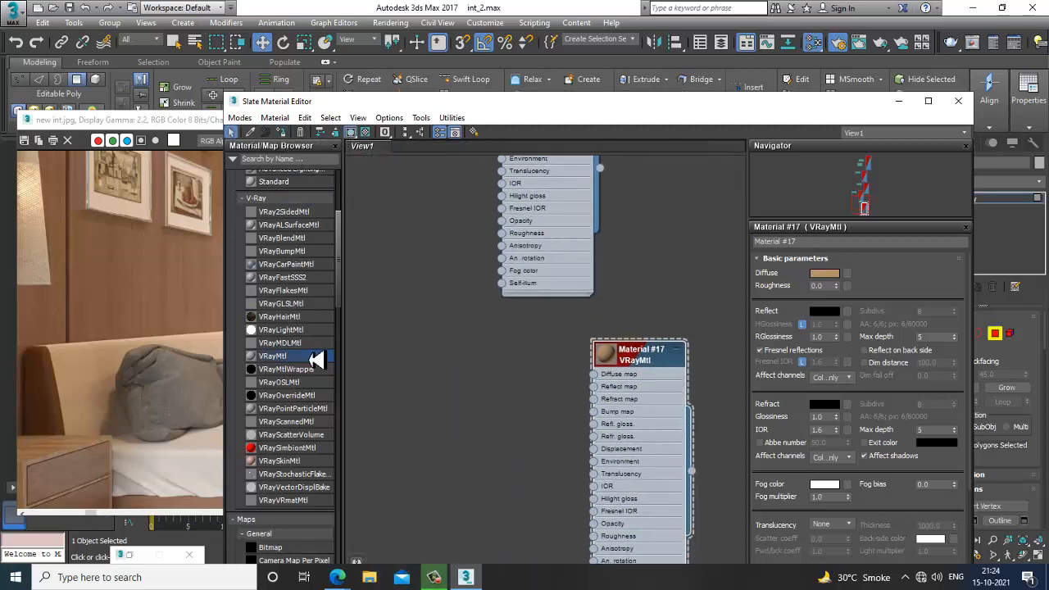
pyautogui.scroll(-12, 344, 289)
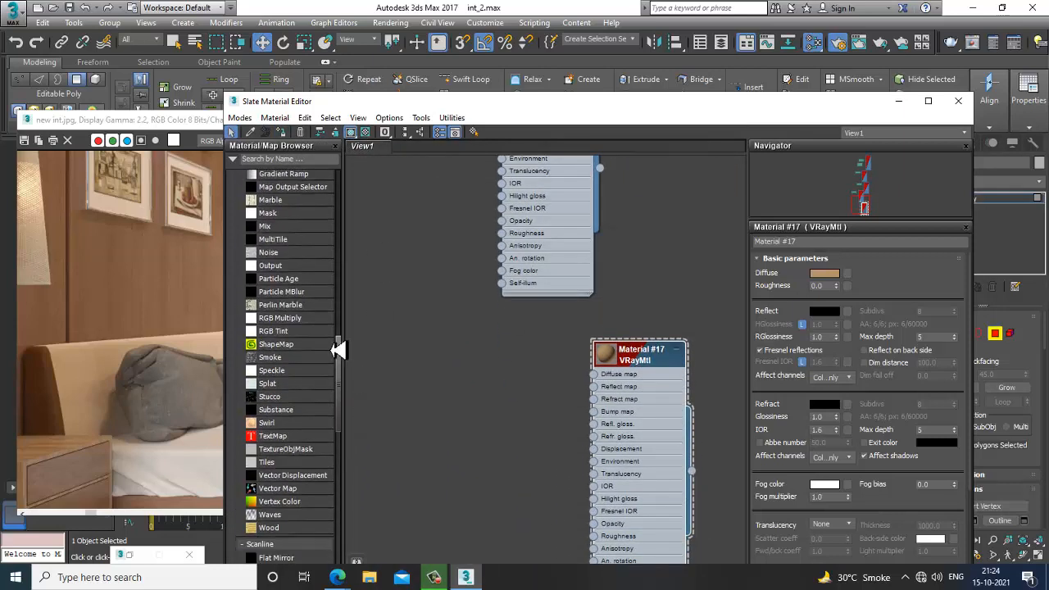
pyautogui.moveTo(270, 253); pyautogui.dragTo(595, 499)
pyautogui.doubleClick(606, 354)
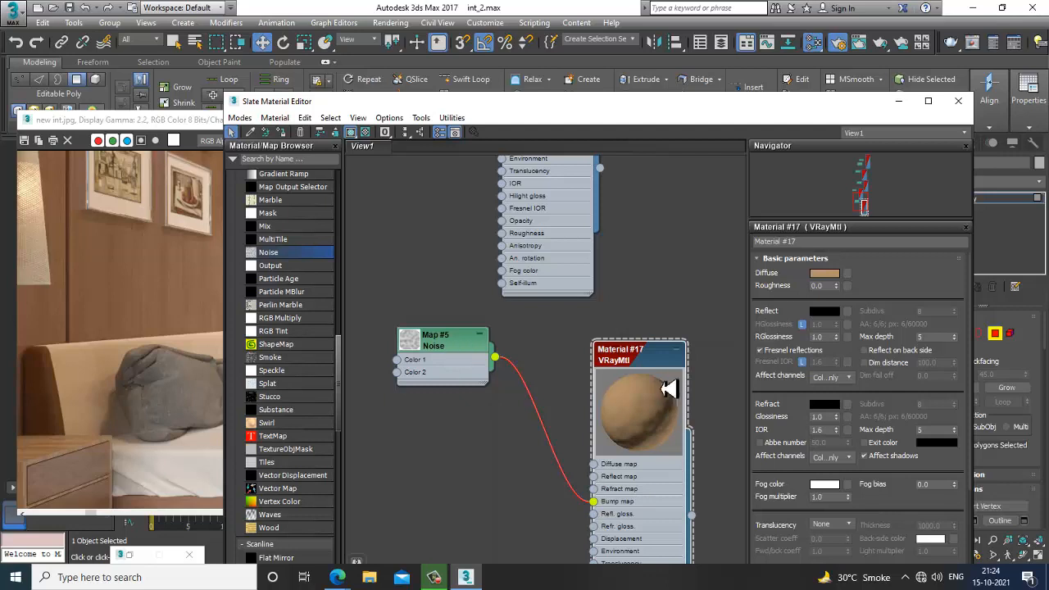
# Step: Set the headboard's Noise map to Fractal with size 0.6 and show it on the selected headboard polygons
pyautogui.doubleClick(446, 349)
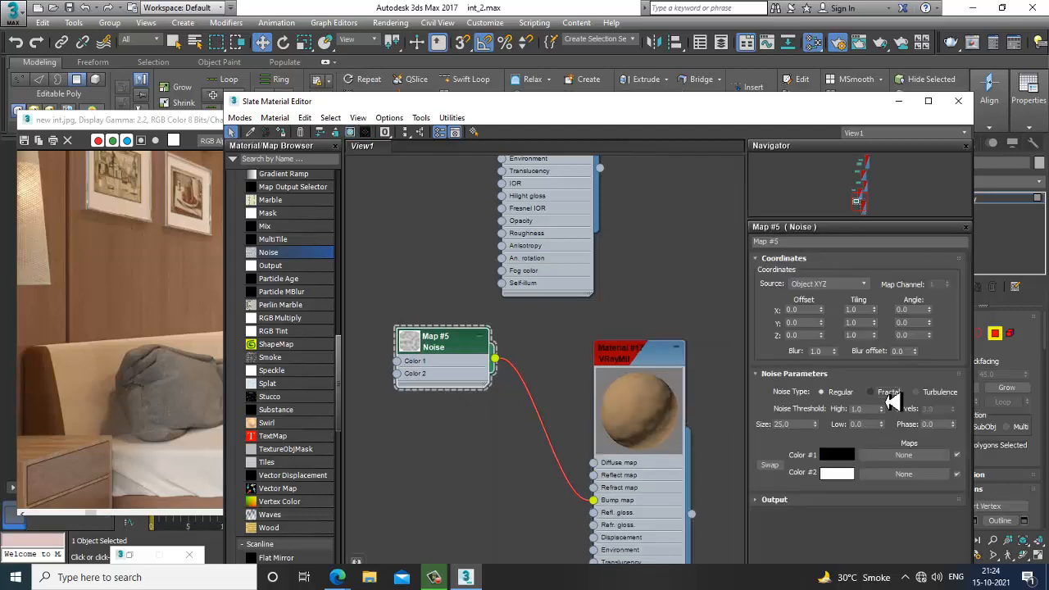
pyautogui.click(890, 394)
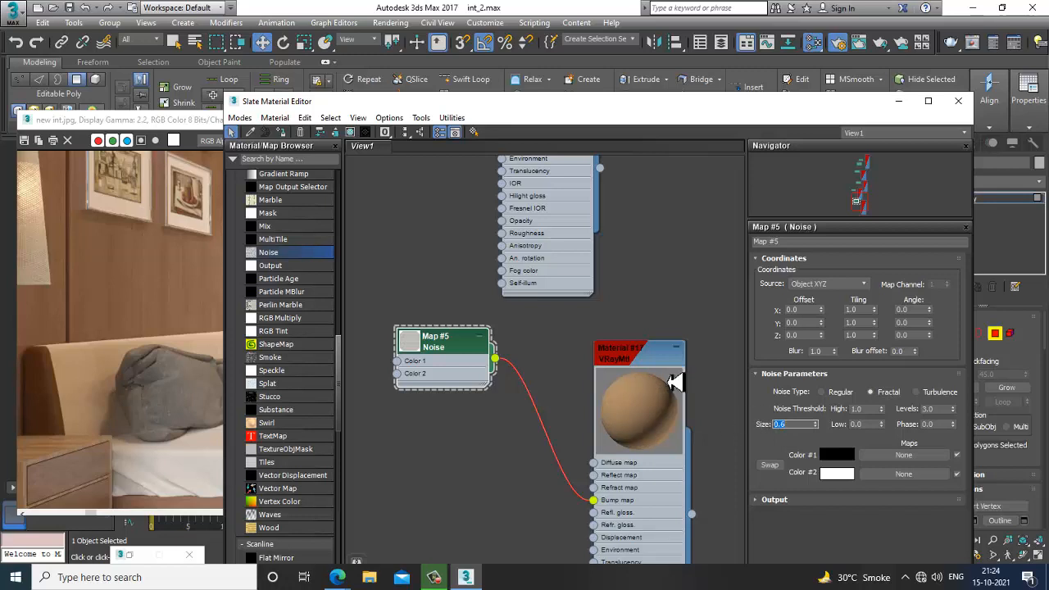
pyautogui.click(351, 134)
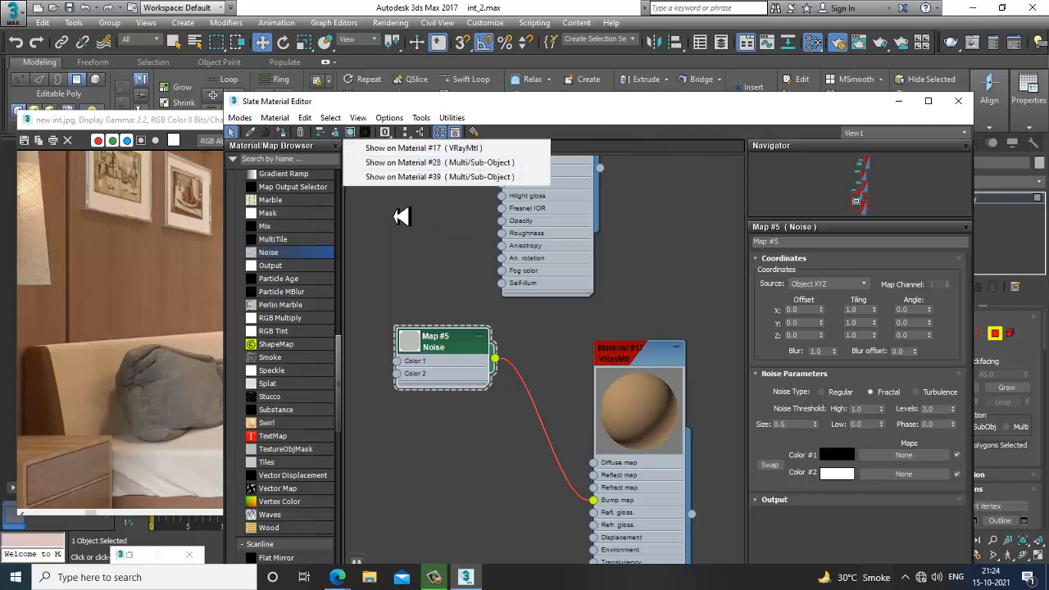
pyautogui.click(899, 101)
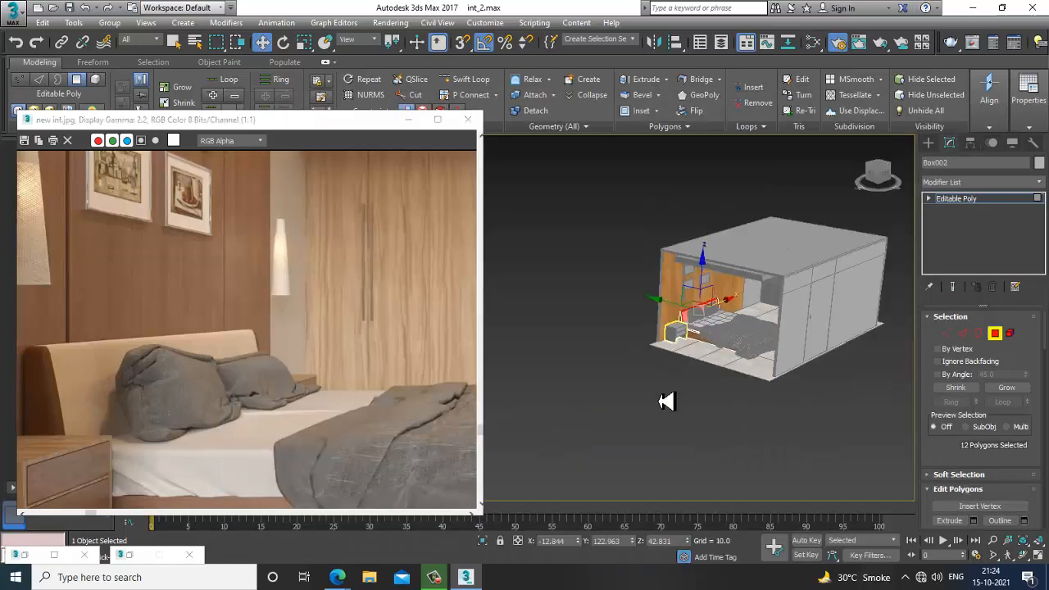
# Step: Deselect the headboard polygons to inspect the noise up close, and undo the deselection
pyautogui.click(666, 402)
pyautogui.scroll(10, 691, 331)
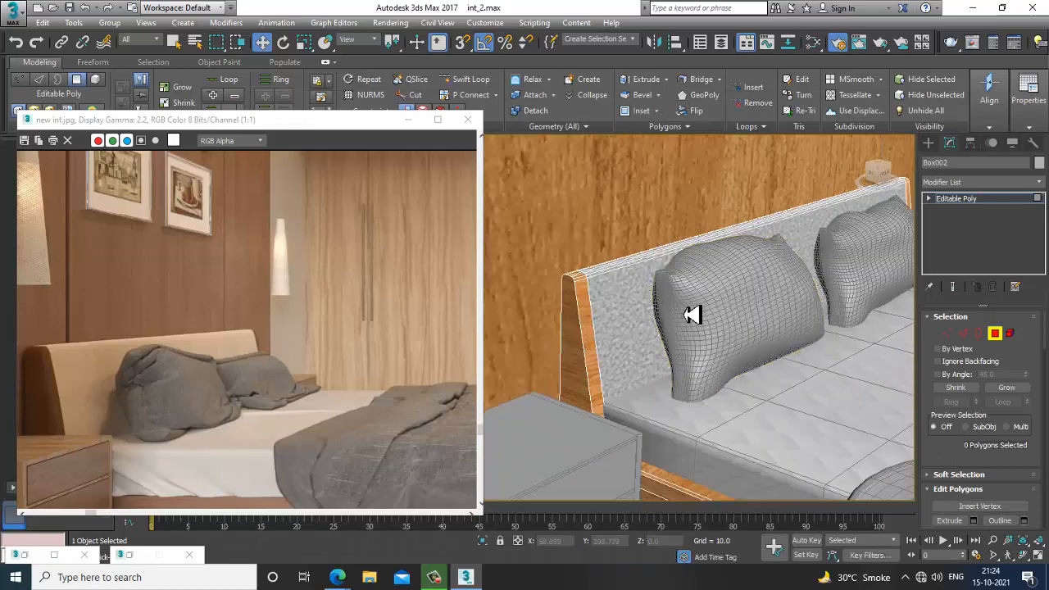
pyautogui.keyDown('alt'); pyautogui.moveTo(693, 315); pyautogui.dragTo(695, 313, button='middle'); pyautogui.keyUp('alt')
pyautogui.hotkey('ctrl', 'z')
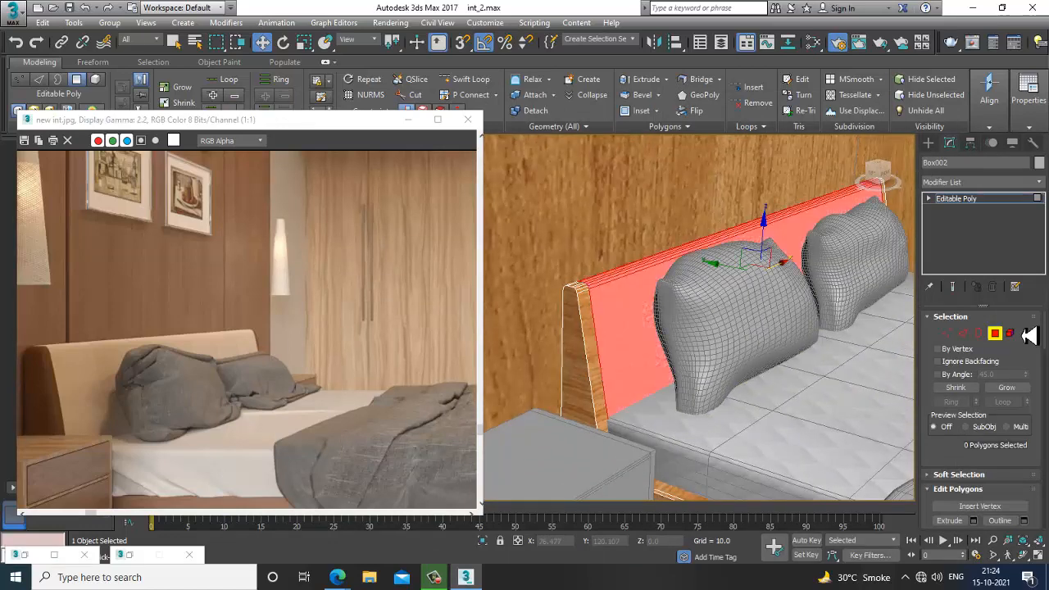
# Step: Assign the beige material to the headboard polygons, displaying its diffuse colour instead of the noise, and check the deselected headboard
pyautogui.press('m')
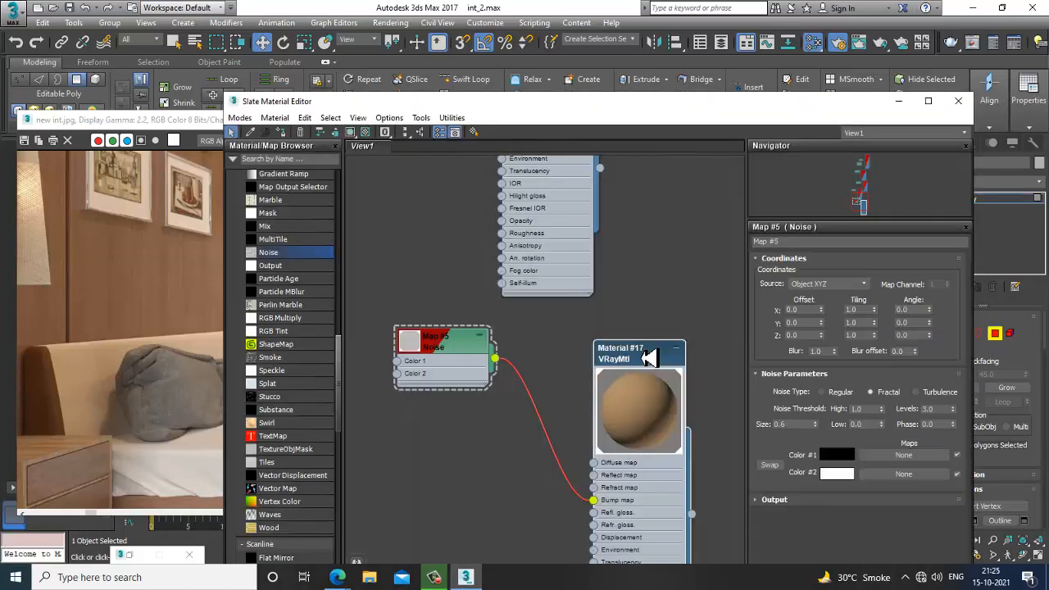
pyautogui.click(350, 132)
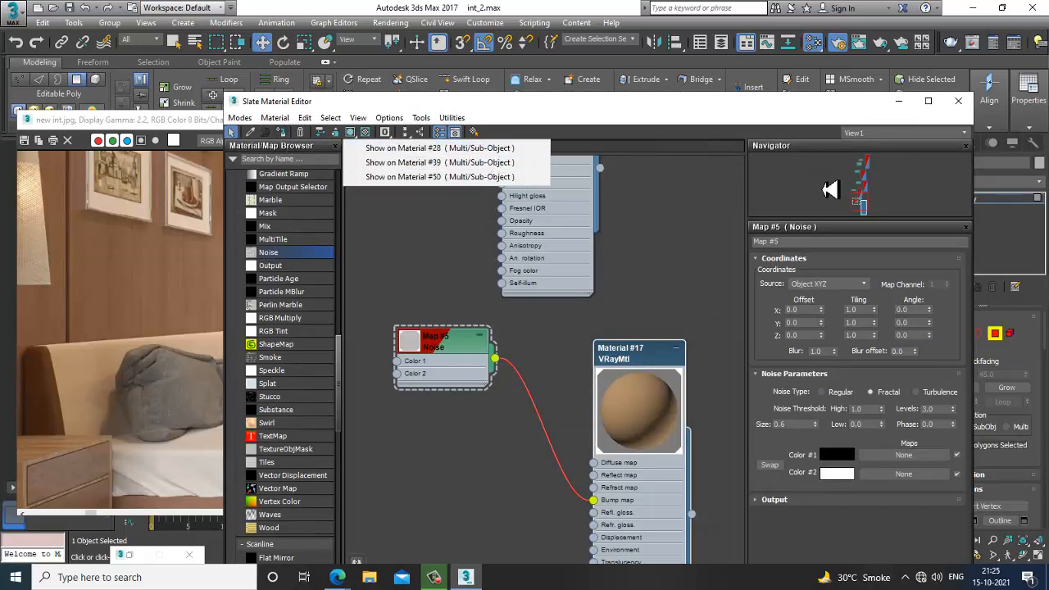
pyautogui.click(900, 104)
pyautogui.click(901, 102)
pyautogui.scroll(-5, 682, 327)
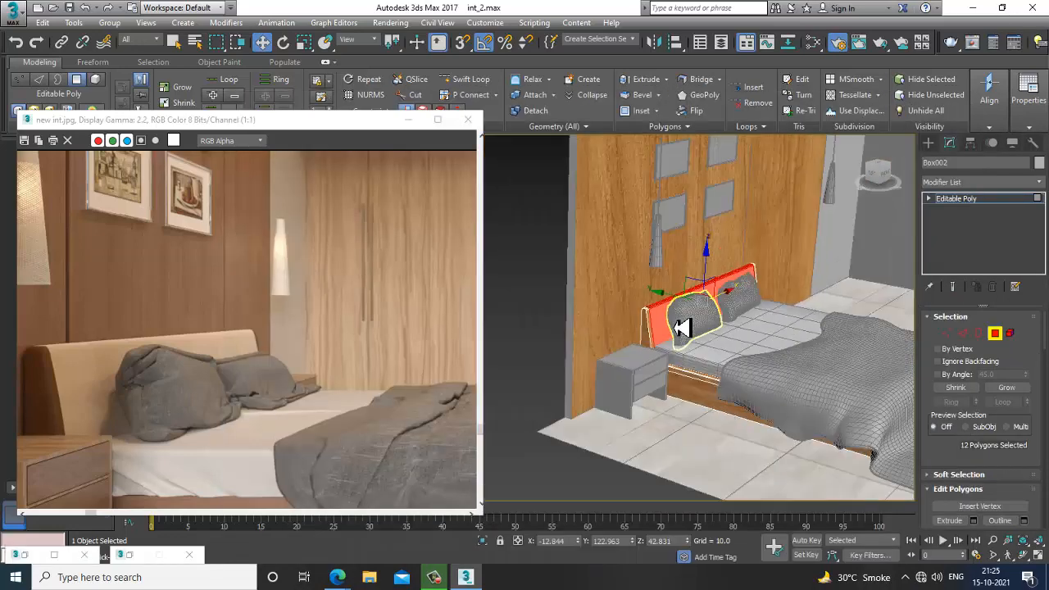
pyautogui.click(538, 335)
pyautogui.scroll(10, 688, 326)
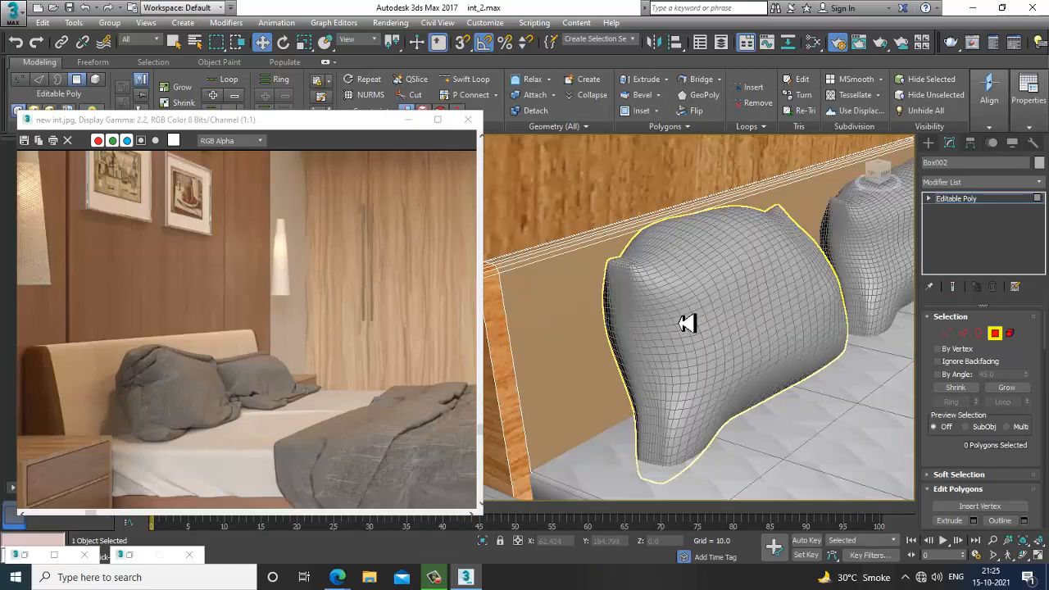
pyautogui.scroll(-8, 665, 325)
pyautogui.moveTo(719, 312); pyautogui.dragTo(726, 381, button='middle')
pyautogui.scroll(-3, 772, 328)
pyautogui.scroll(5, 726, 384)
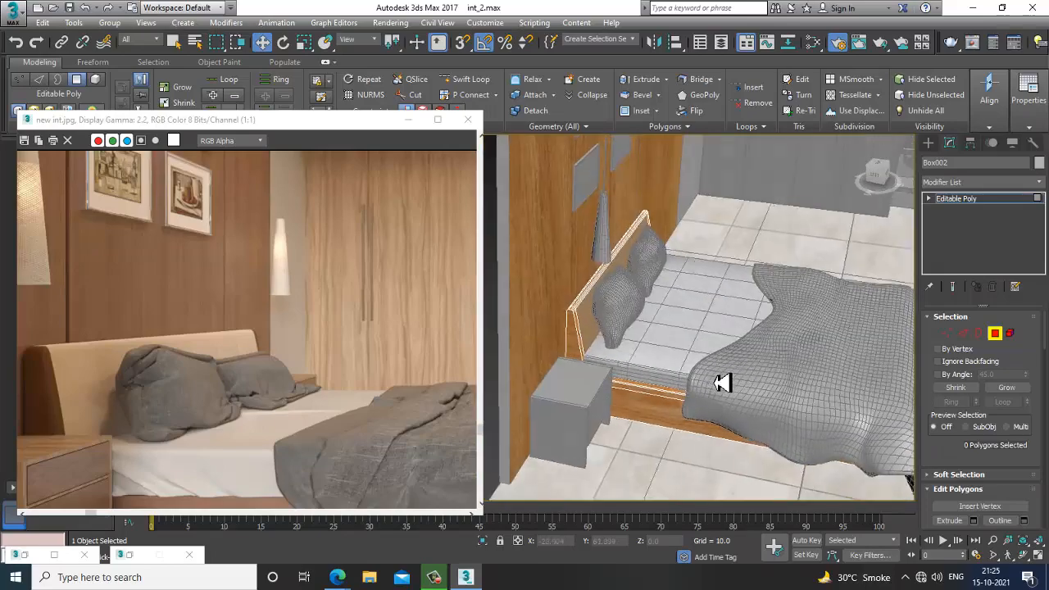
# Step: Leave polygon editing on the bed frame, select the blanket and compare it with the reference image
pyautogui.scroll(4, 725, 385)
pyautogui.click(843, 377)
pyautogui.keyDown('alt'); pyautogui.moveTo(843, 377); pyautogui.dragTo(763, 344, button='middle'); pyautogui.keyUp('alt')
pyautogui.scroll(-5, 765, 373)
pyautogui.click(994, 202)
pyautogui.click(802, 369)
pyautogui.scroll(-6, 740, 330)
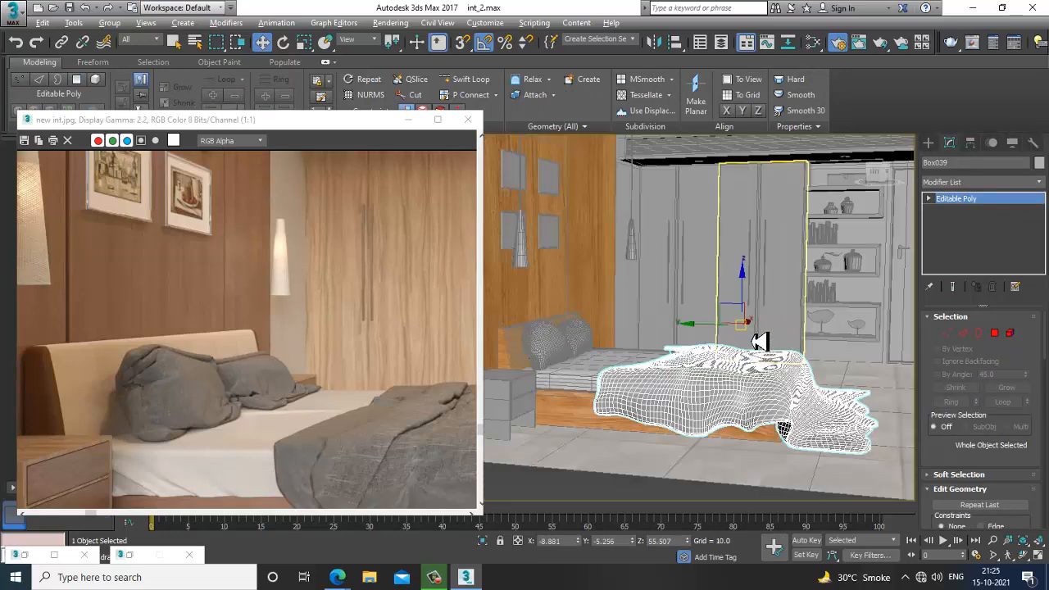
pyautogui.scroll(4, 780, 362)
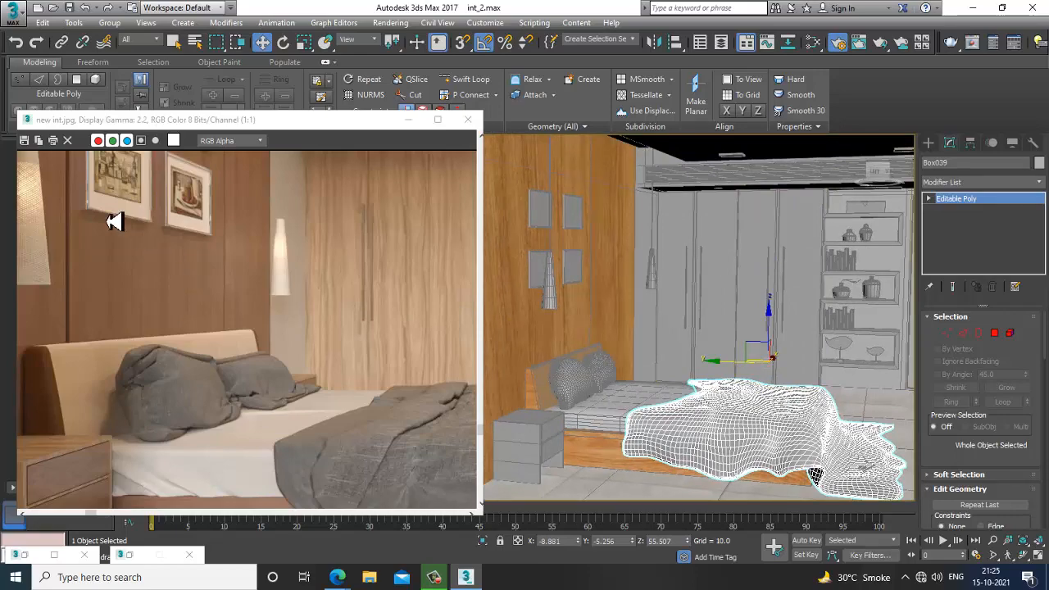
pyautogui.scroll(5, 761, 412)
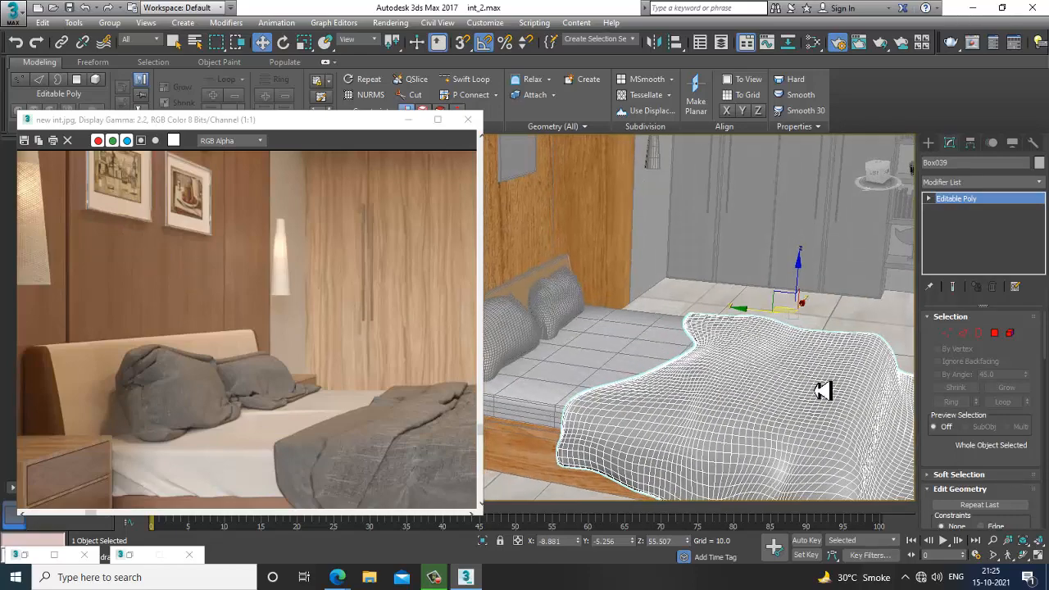
pyautogui.scroll(2, 811, 385)
# Step: Create a VRayMtl material for the blanket below the headboard material and open its parameters
pyautogui.press('m')
pyautogui.moveTo(480, 457); pyautogui.dragTo(523, 320, button='middle')
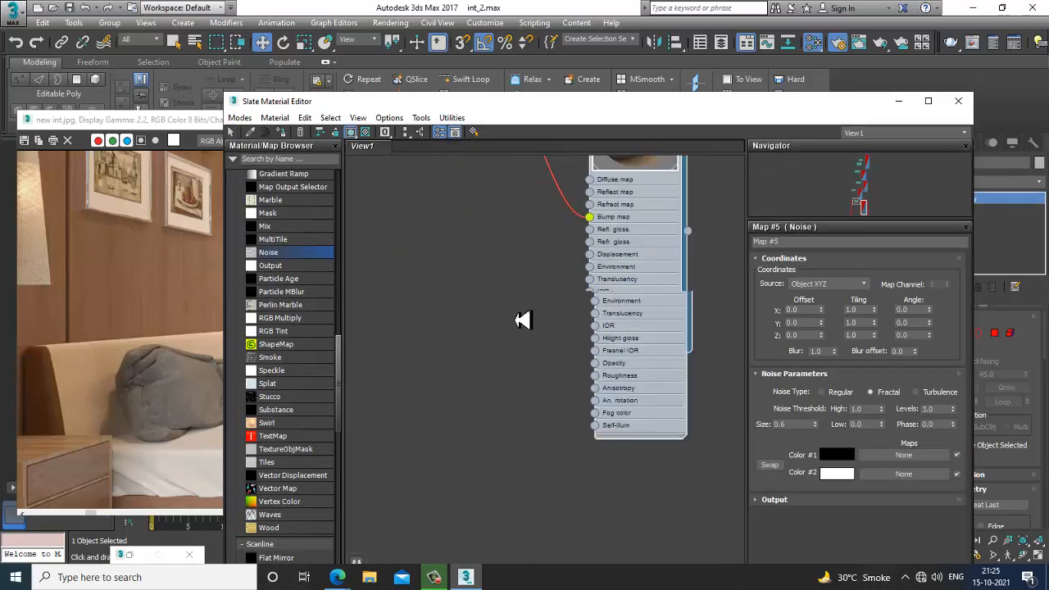
pyautogui.moveTo(345, 371); pyautogui.dragTo(342, 269)
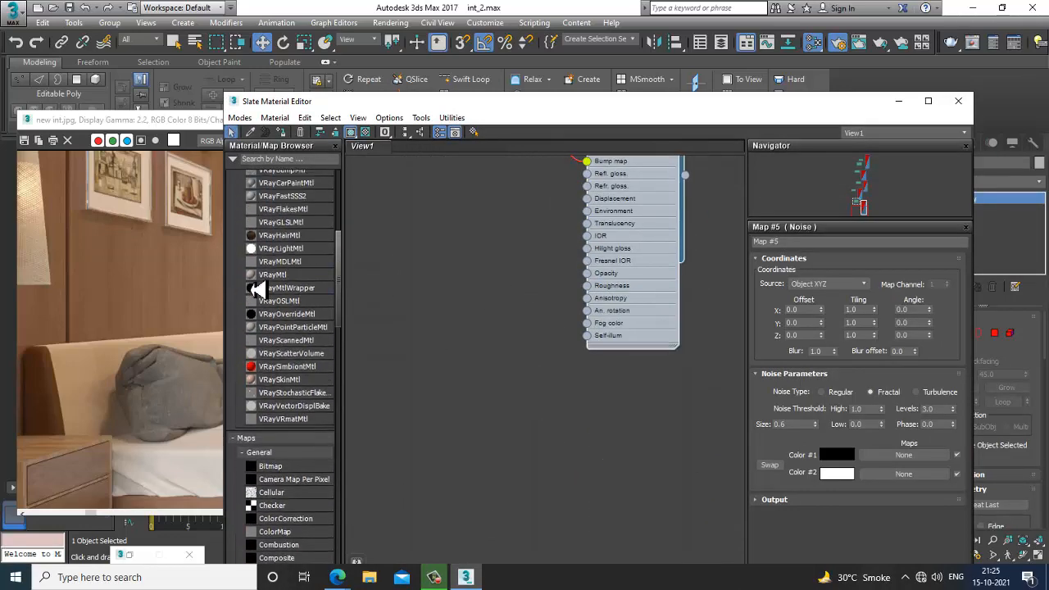
pyautogui.moveTo(399, 317); pyautogui.dragTo(482, 340)
pyautogui.doubleClick(480, 338)
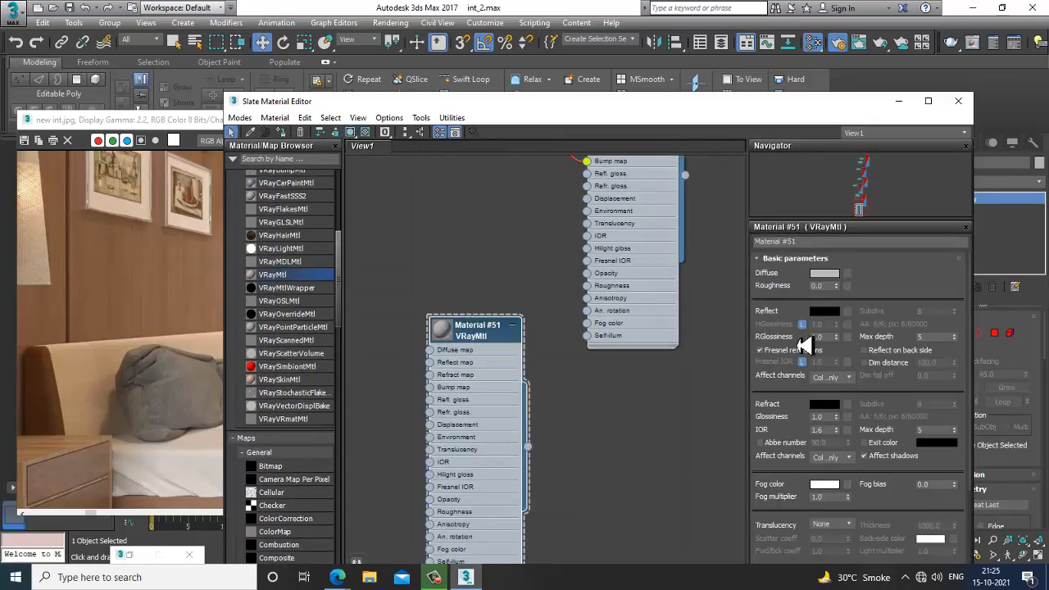
# Step: Load the bitmap M95615_1.jpg as the new material's diffuse map and show the textured material on the blanket
pyautogui.click(847, 273)
pyautogui.doubleClick(428, 141)
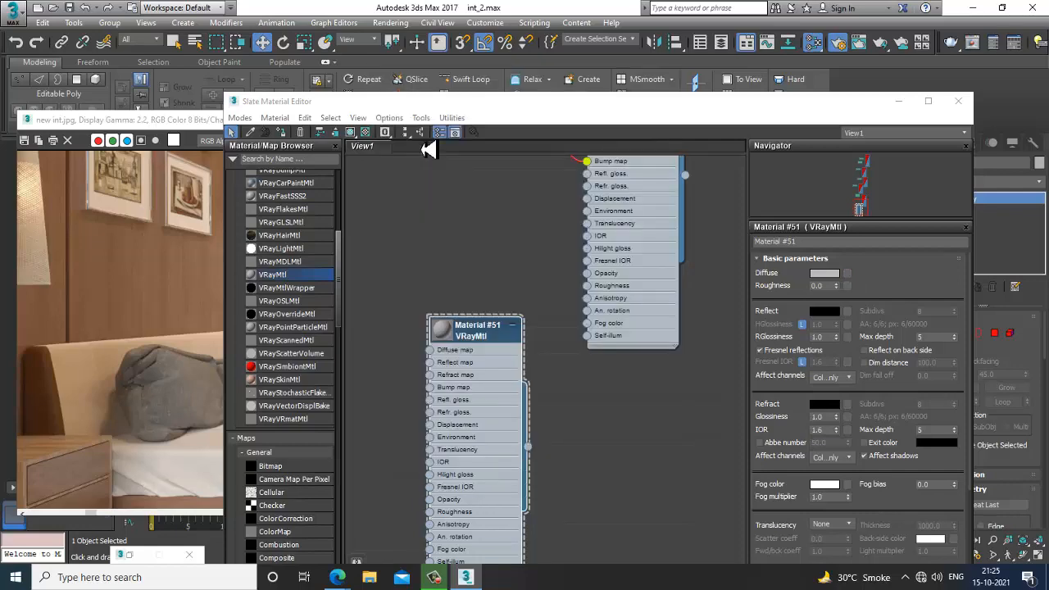
pyautogui.doubleClick(401, 113)
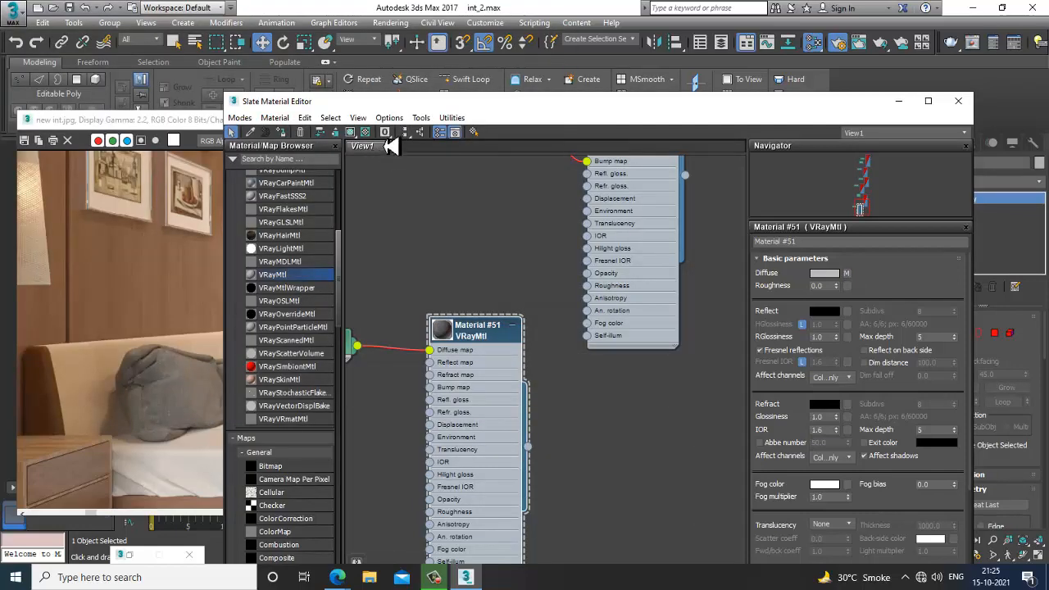
pyautogui.click(351, 132)
pyautogui.click(907, 102)
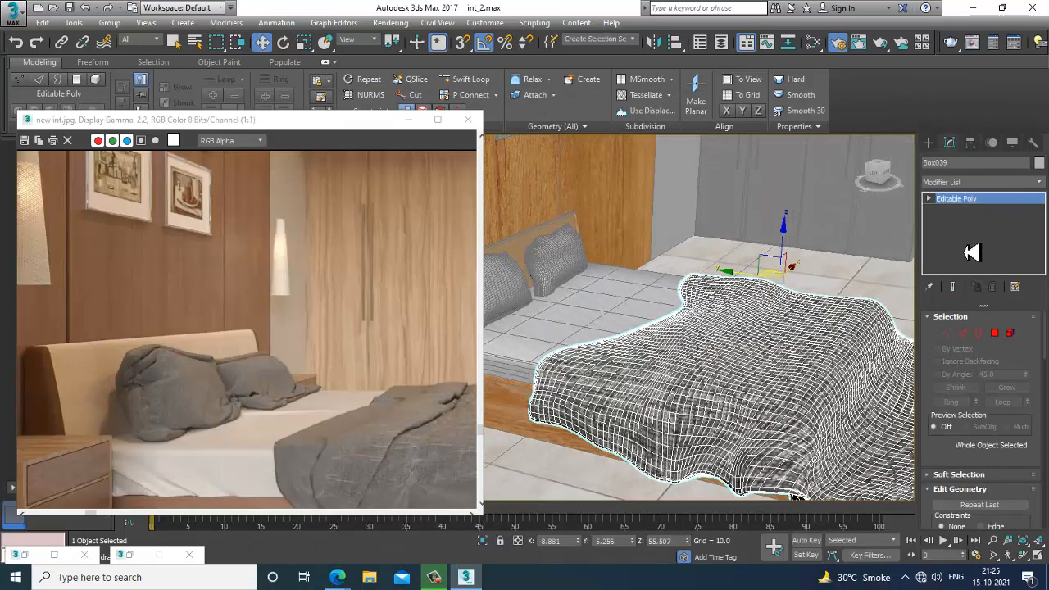
# Step: Add a UVW Map modifier to the blanket with Box mapping
pyautogui.click(979, 181)
pyautogui.press('u')
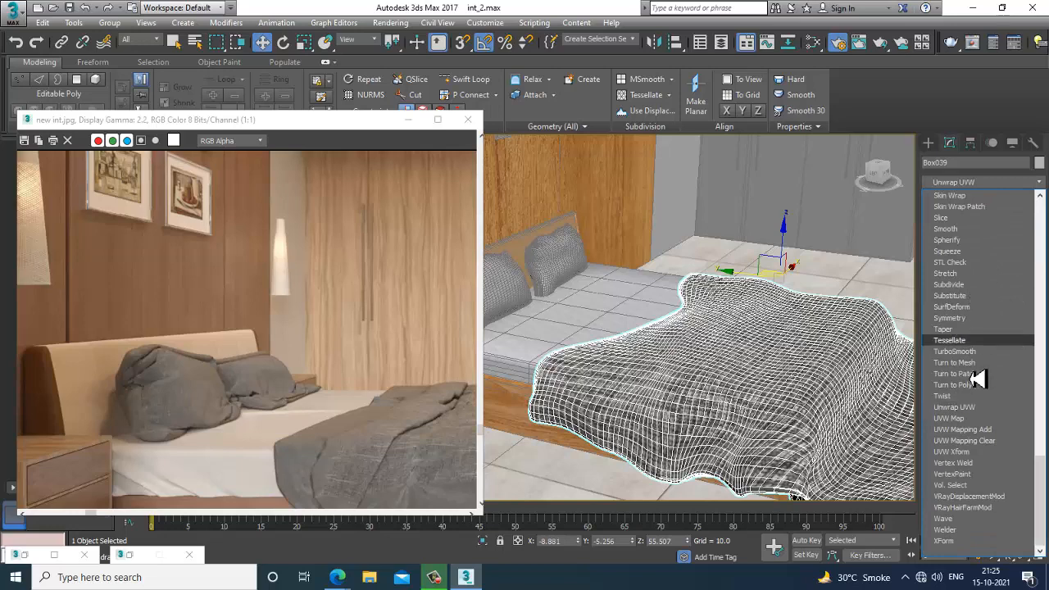
pyautogui.click(969, 419)
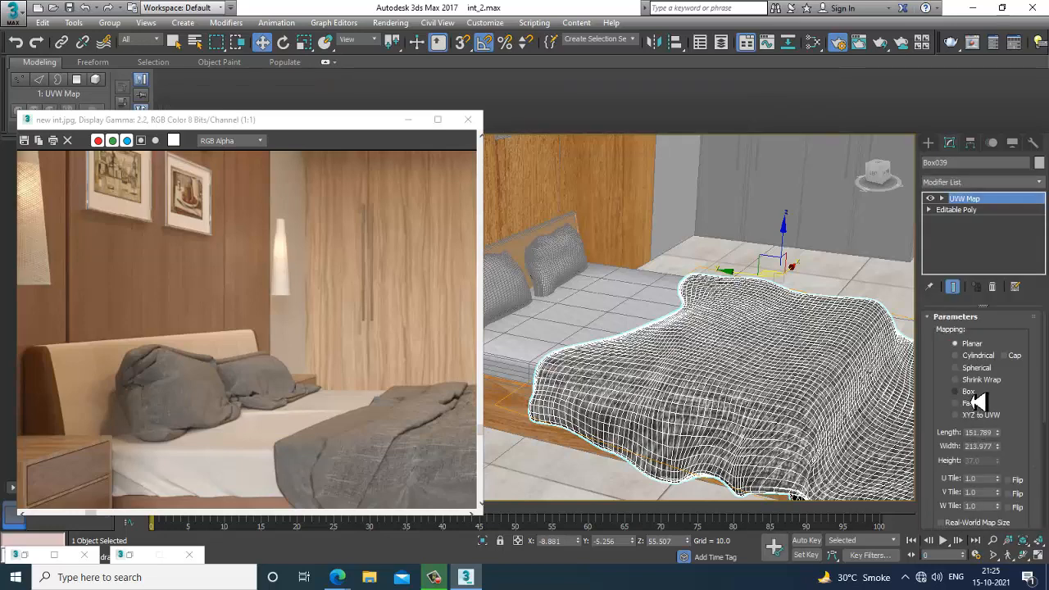
pyautogui.scroll(-5, 688, 427)
# Step: Inspect the blanket's fabric texture deselected and up close with the edges hidden
pyautogui.click(603, 484)
pyautogui.scroll(2, 718, 440)
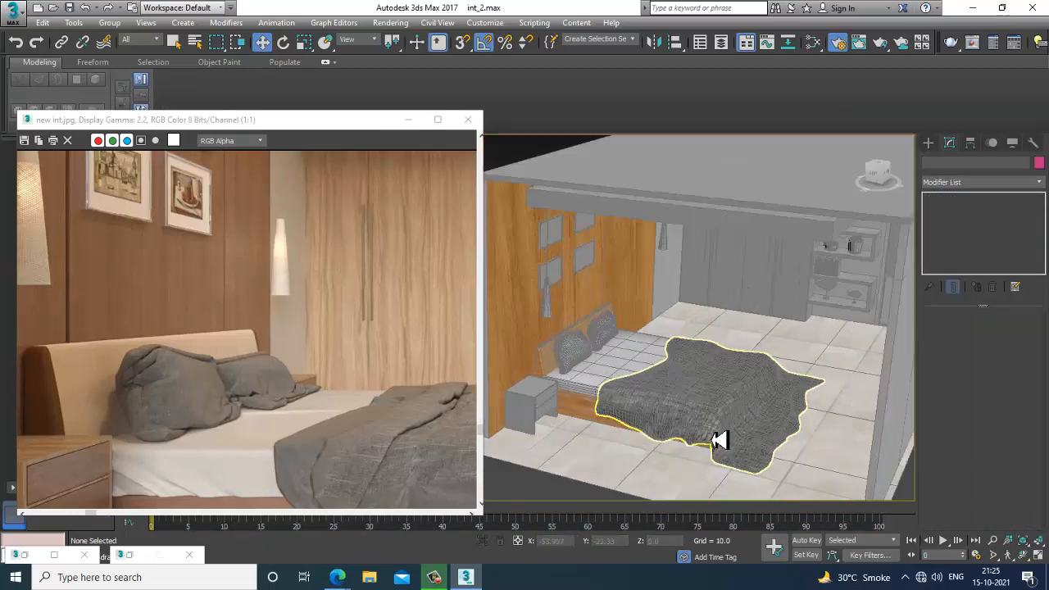
pyautogui.scroll(3, 719, 440)
pyautogui.click(732, 398)
pyautogui.scroll(2, 733, 398)
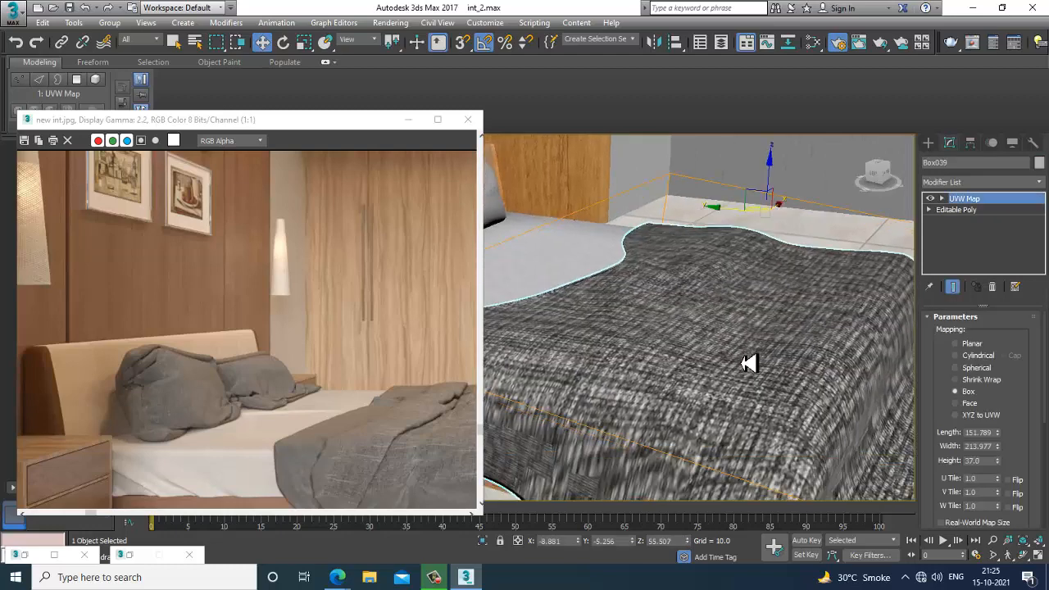
pyautogui.scroll(-2, 749, 363)
pyautogui.press('F4')
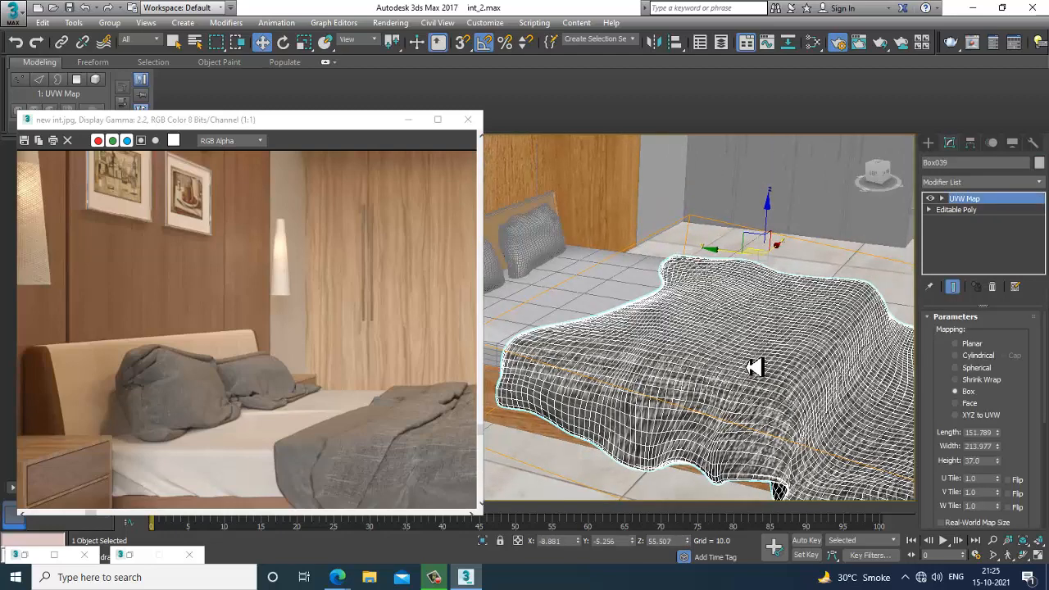
# Step: Set the V tiling of the blanket's diffuse bitmap to 2.0, checking the fabric with the edges hidden
pyautogui.press('m')
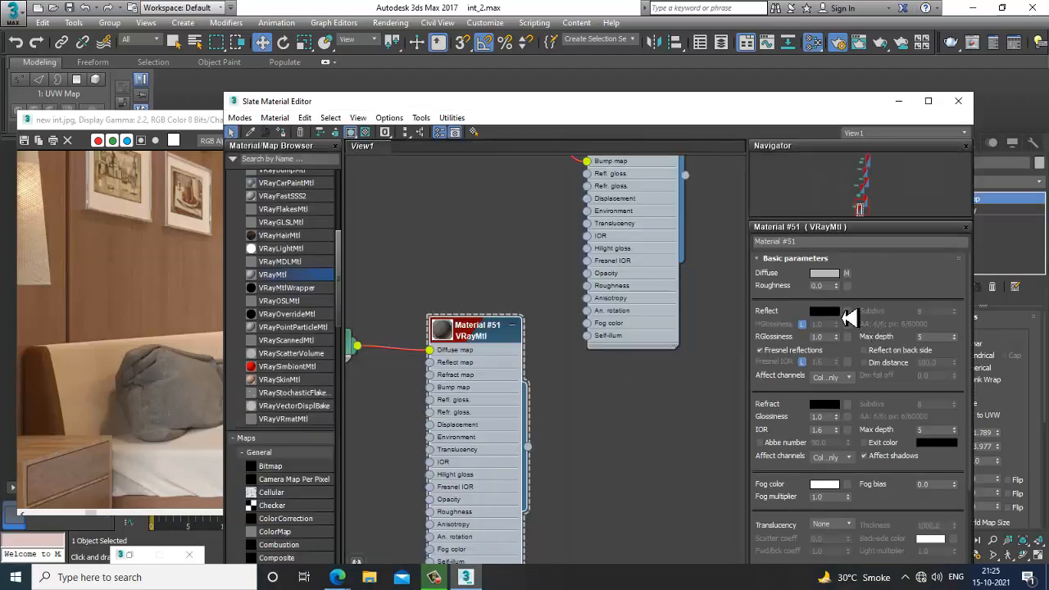
pyautogui.click(849, 274)
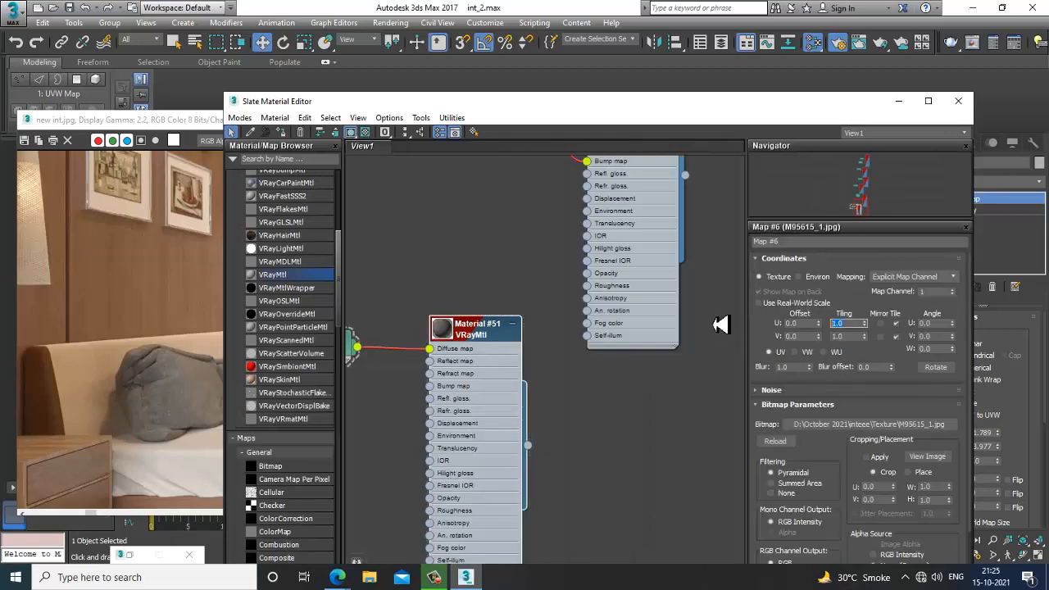
pyautogui.click(898, 100)
pyautogui.press('F4')
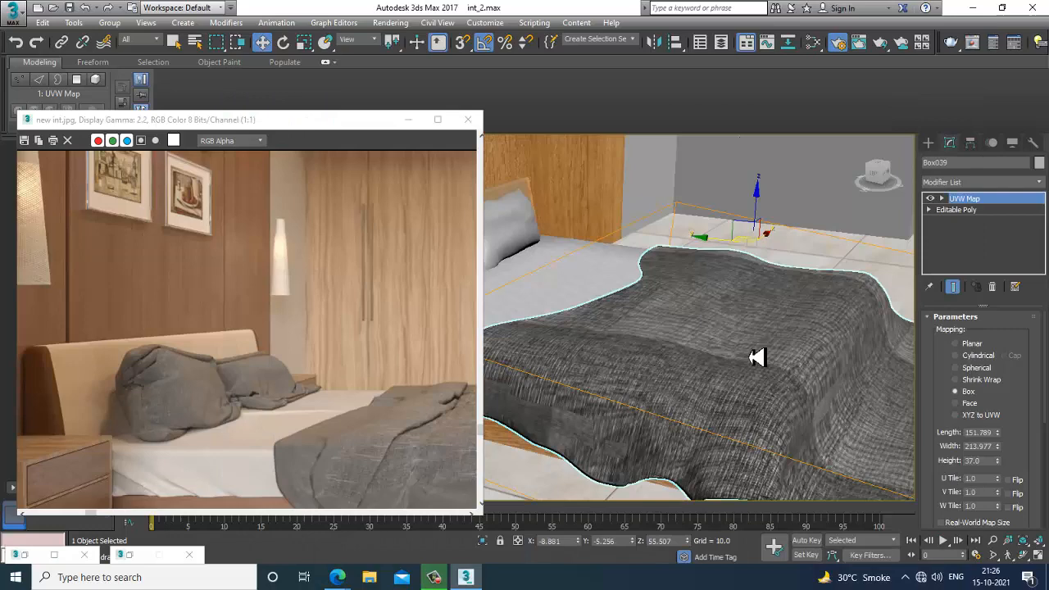
pyautogui.press('m')
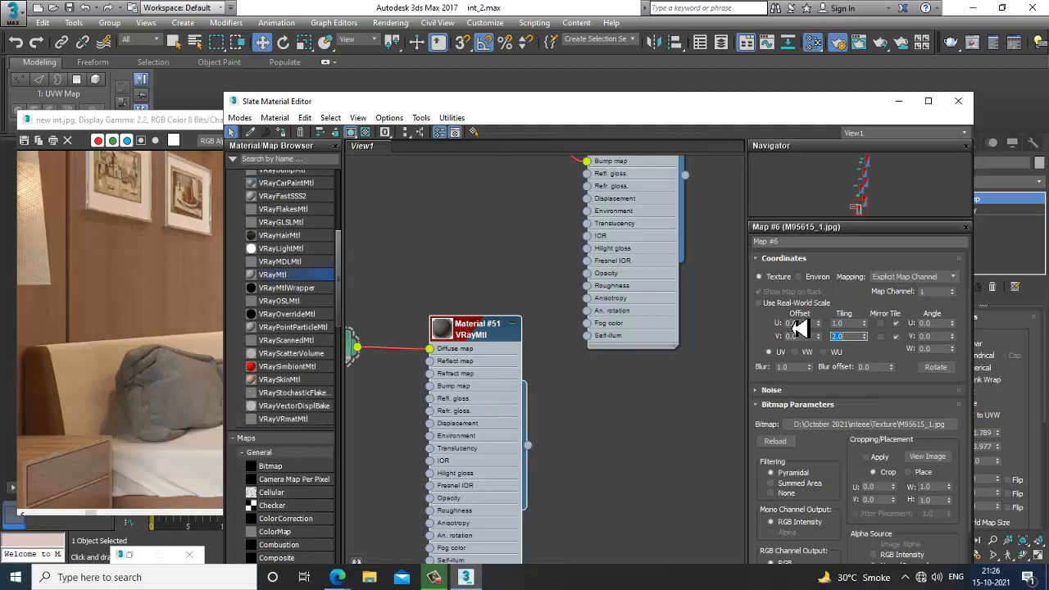
# Step: Raise the height of the blanket's box mapping to 153.551 in its UVW Map modifier
pyautogui.click(898, 101)
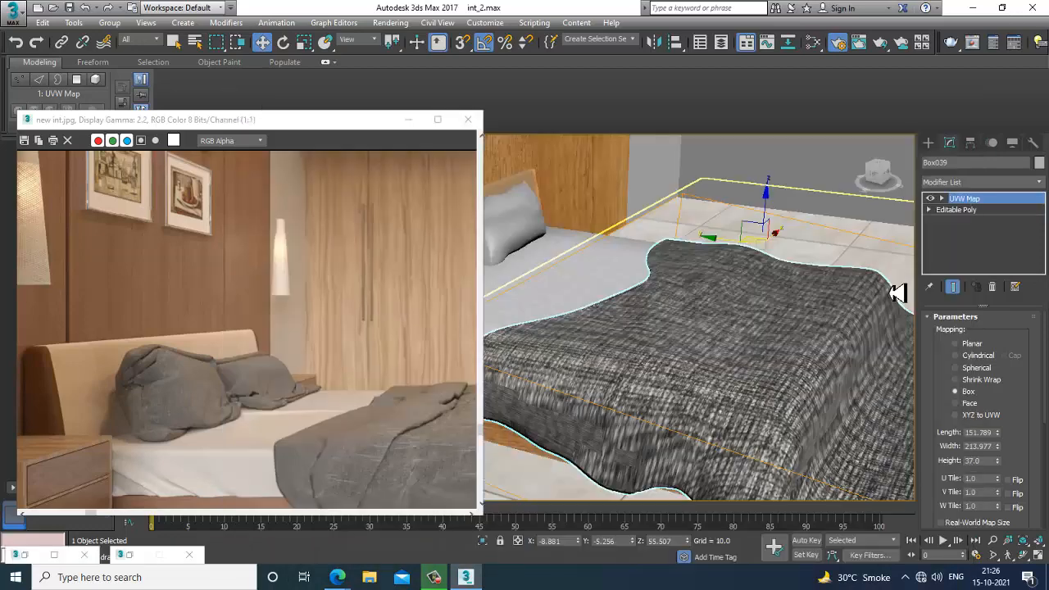
pyautogui.moveTo(997, 461); pyautogui.dragTo(986, 282)
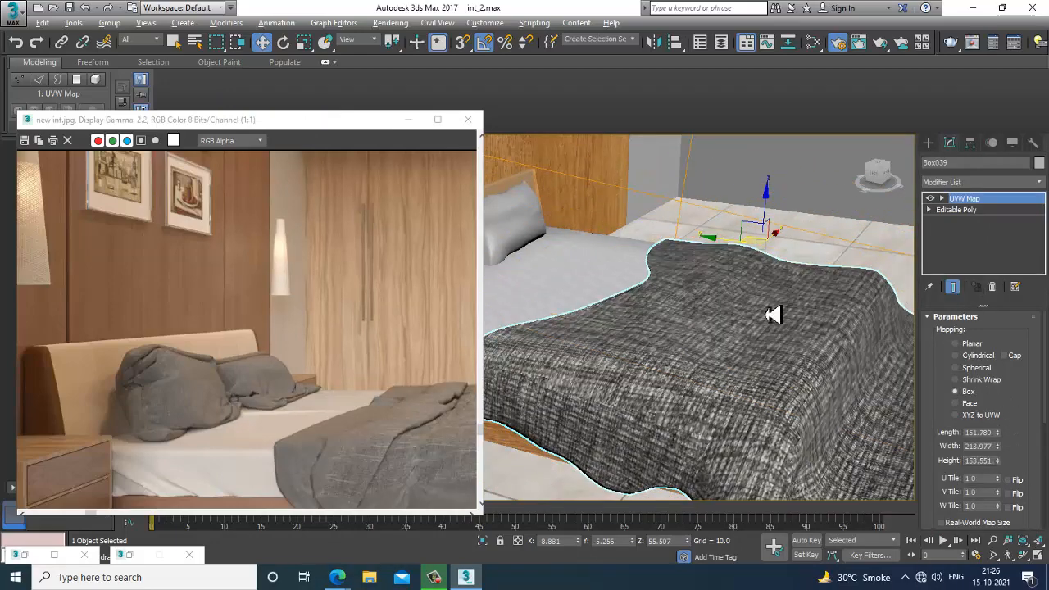
pyautogui.scroll(3, 772, 315)
pyautogui.scroll(-8, 707, 330)
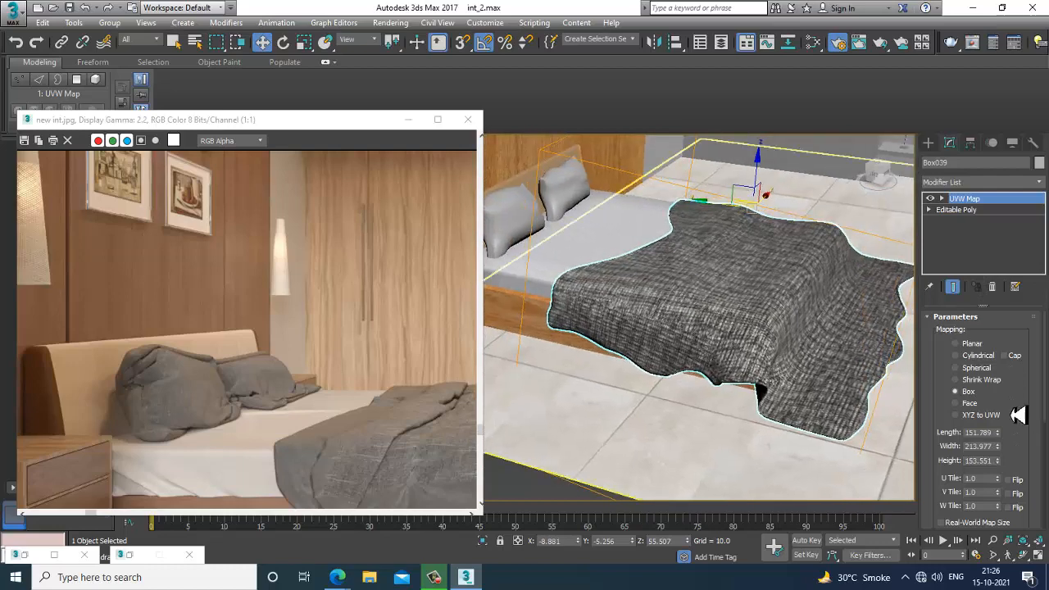
# Step: Try fitting the blanket's mapping gizmo to the object and undo the fit, checking the fabric up close
pyautogui.scroll(-5, 1014, 435)
pyautogui.click(963, 513)
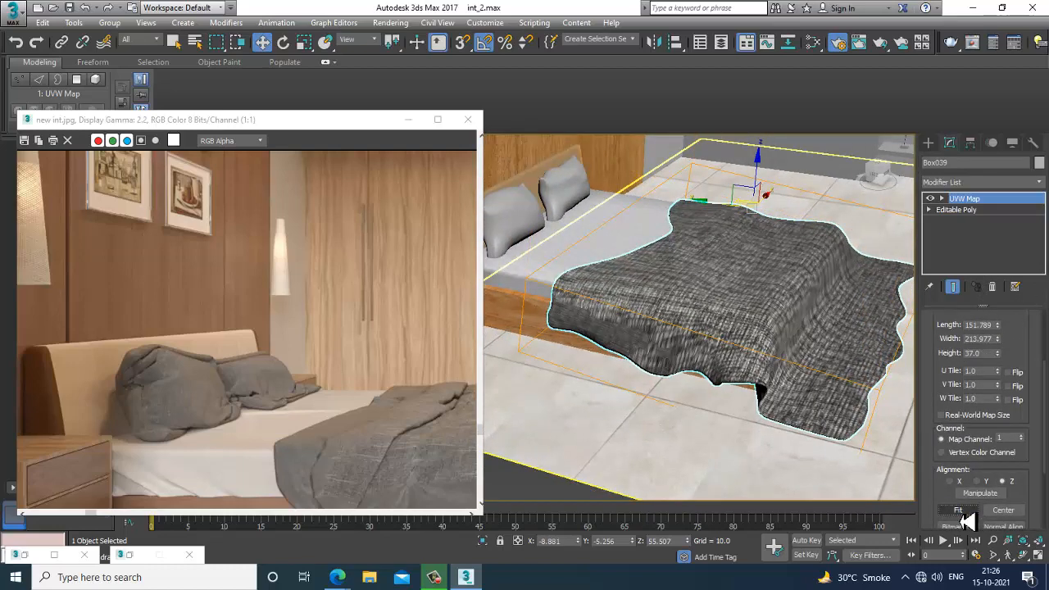
pyautogui.hotkey('ctrl', 'z')
pyautogui.scroll(-2, 754, 335)
pyautogui.scroll(8, 779, 344)
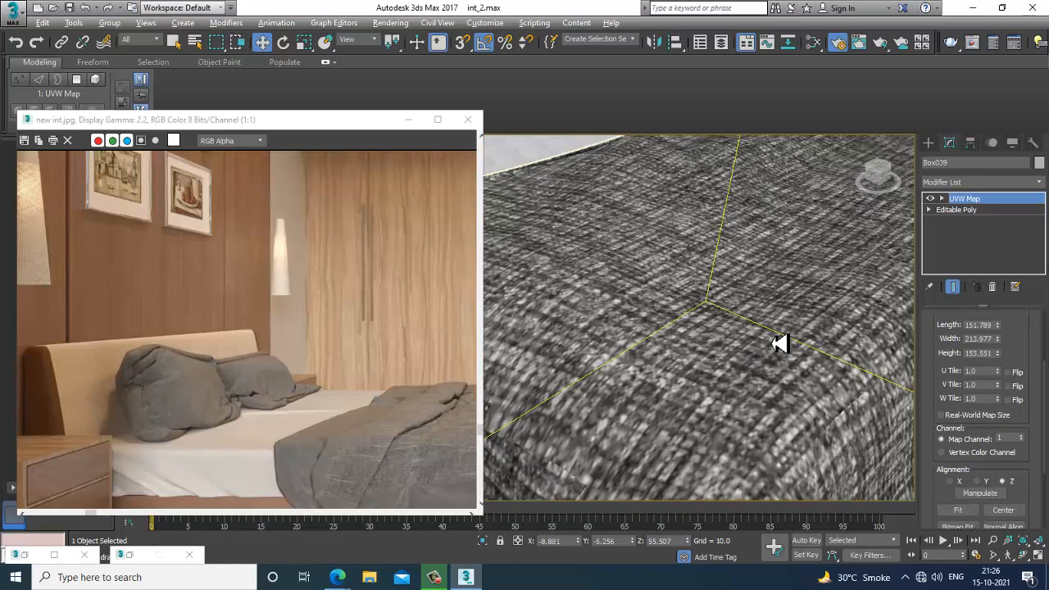
pyautogui.scroll(-8, 795, 352)
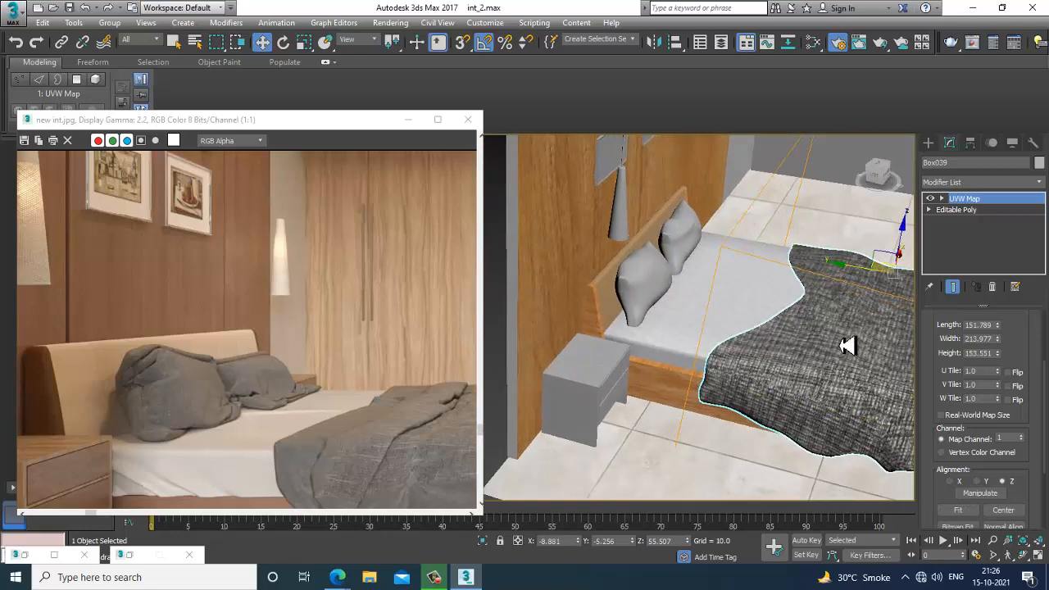
# Step: Convert the blanket with its UVW Map modifier to an Editable Poly
pyautogui.rightClick(835, 330)
pyautogui.moveTo(908, 468)
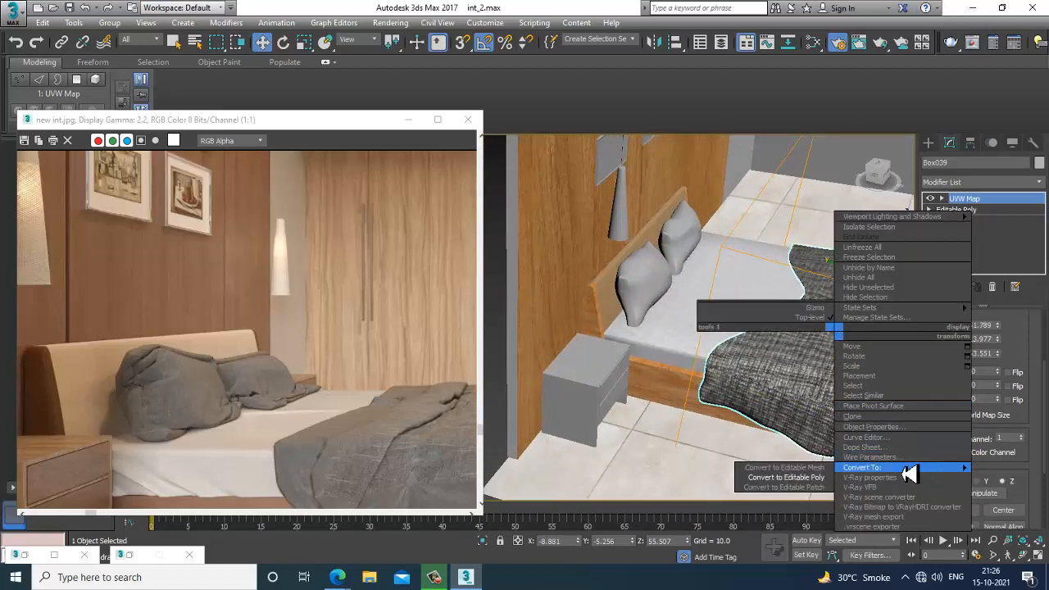
pyautogui.click(808, 480)
# Step: Assign the blanket's dark fabric VRayMtl to the pillow nearer the nightstand
pyautogui.click(648, 291)
pyautogui.press('m')
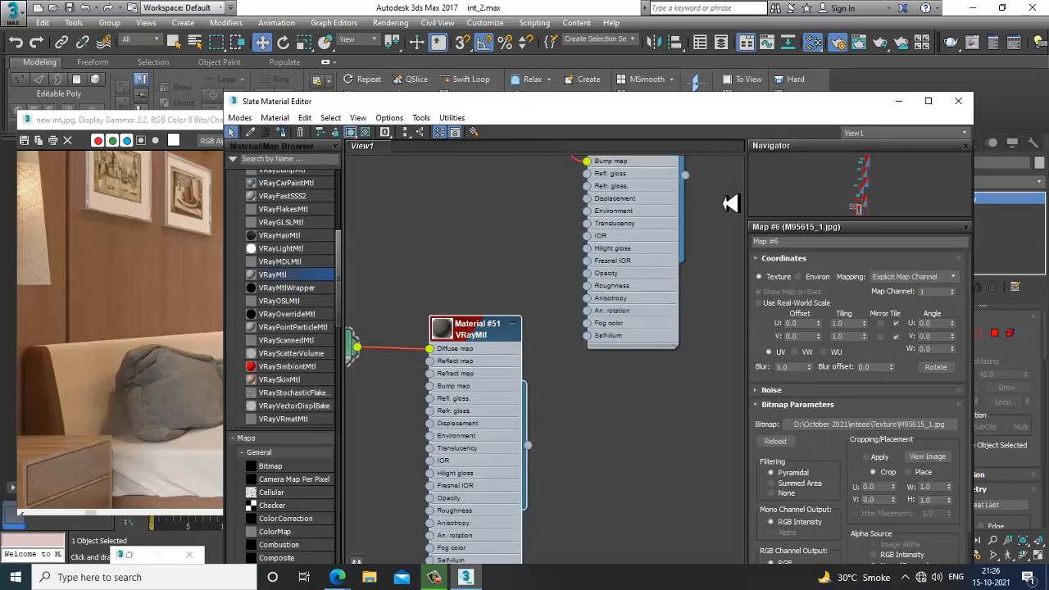
pyautogui.click(901, 102)
pyautogui.keyDown('alt'); pyautogui.moveTo(604, 297); pyautogui.dragTo(627, 307, button='middle'); pyautogui.keyUp('alt')
pyautogui.scroll(3, 628, 306)
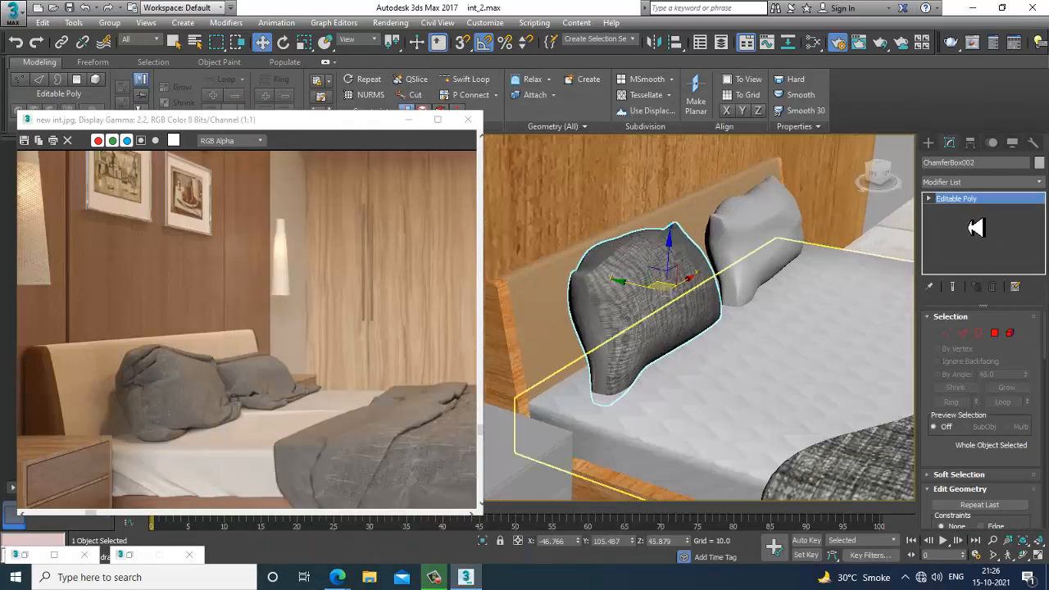
# Step: Add a UVW Map modifier with Box mapping to the near pillow and set the mapping height to 28.617
pyautogui.click(980, 181)
pyautogui.scroll(-10, 975, 274)
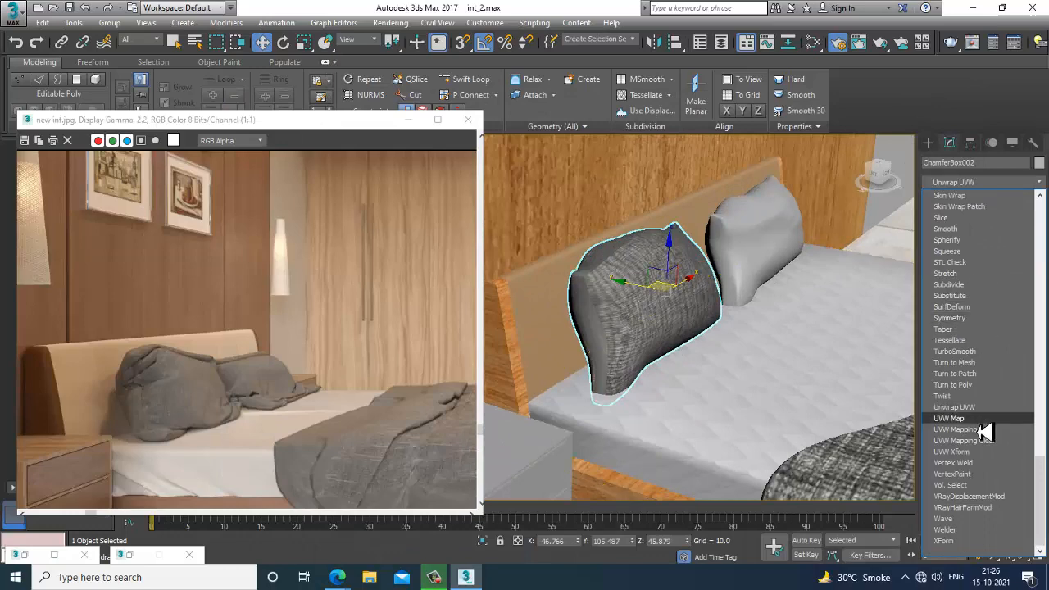
pyautogui.click(982, 425)
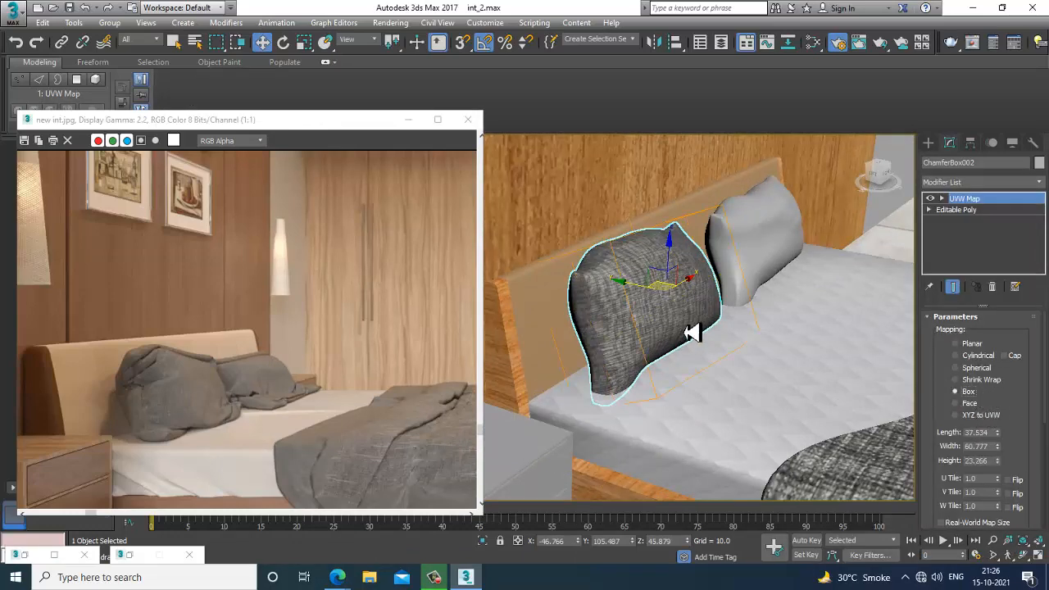
pyautogui.scroll(3, 680, 323)
pyautogui.click(965, 391)
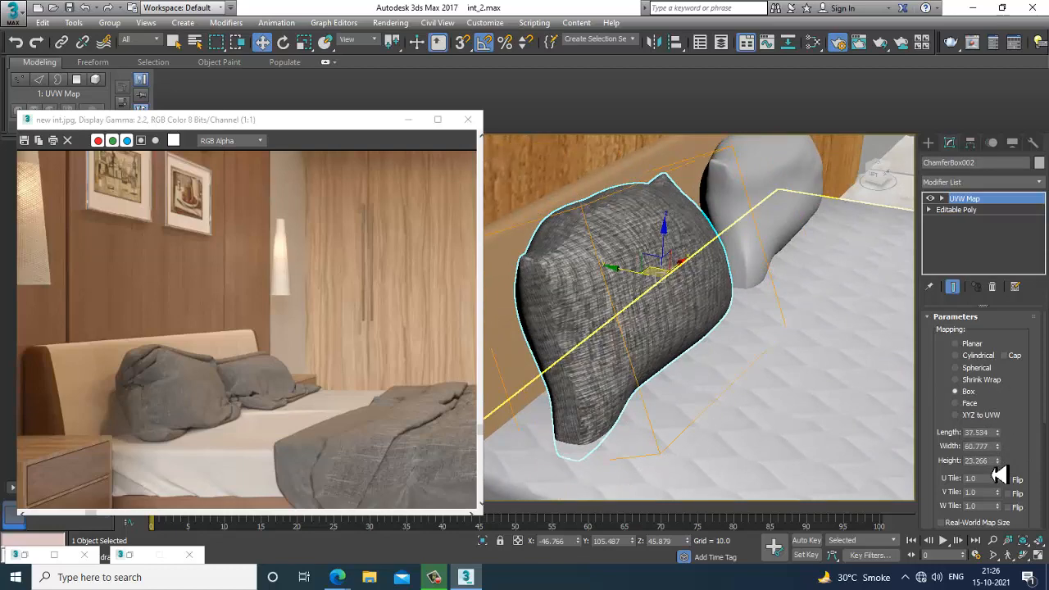
pyautogui.moveTo(998, 473); pyautogui.dragTo(732, 344)
pyautogui.moveTo(733, 344)
pyautogui.keyDown('alt'); pyautogui.mouseDown(button='middle')
pyautogui.moveTo(700, 330)
pyautogui.moveTo(728, 325)
pyautogui.mouseUp(button='middle'); pyautogui.keyUp('alt')
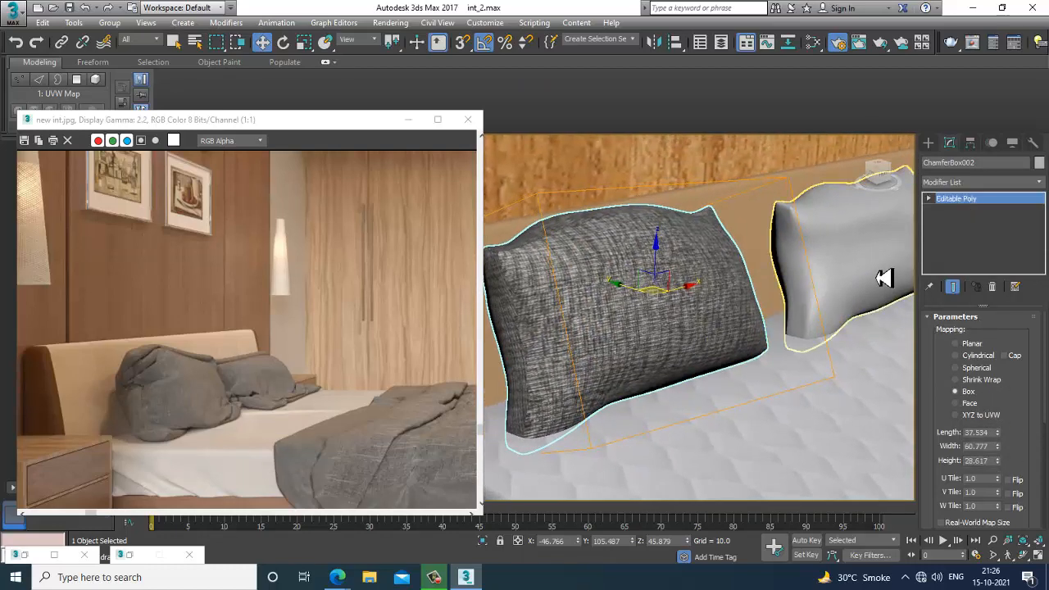
# Step: Assign the same dark fabric material to the second pillow, farther from the nightstand
pyautogui.click(884, 278)
pyautogui.press('m')
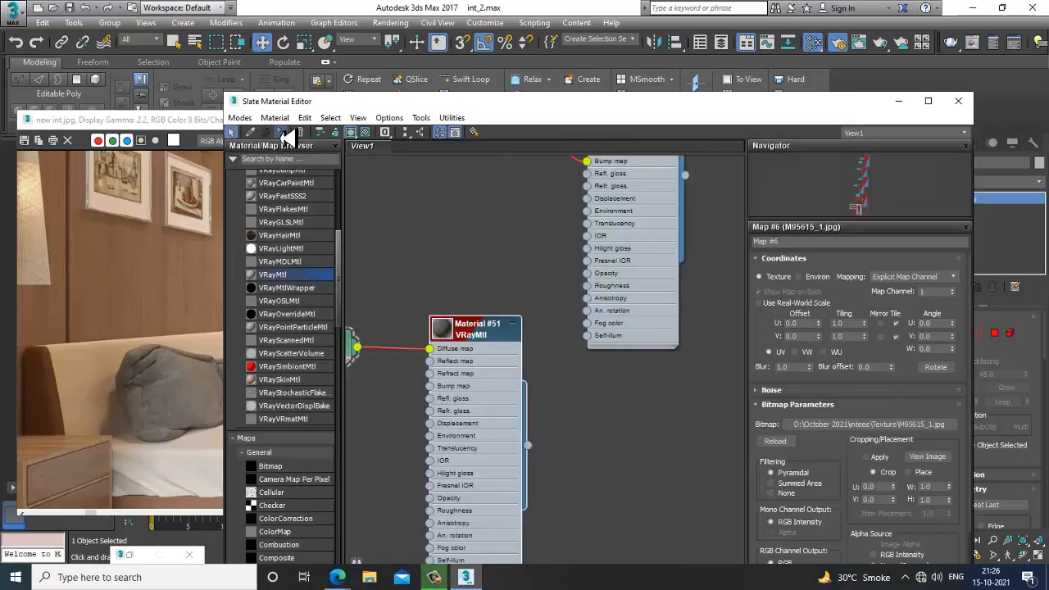
pyautogui.click(898, 100)
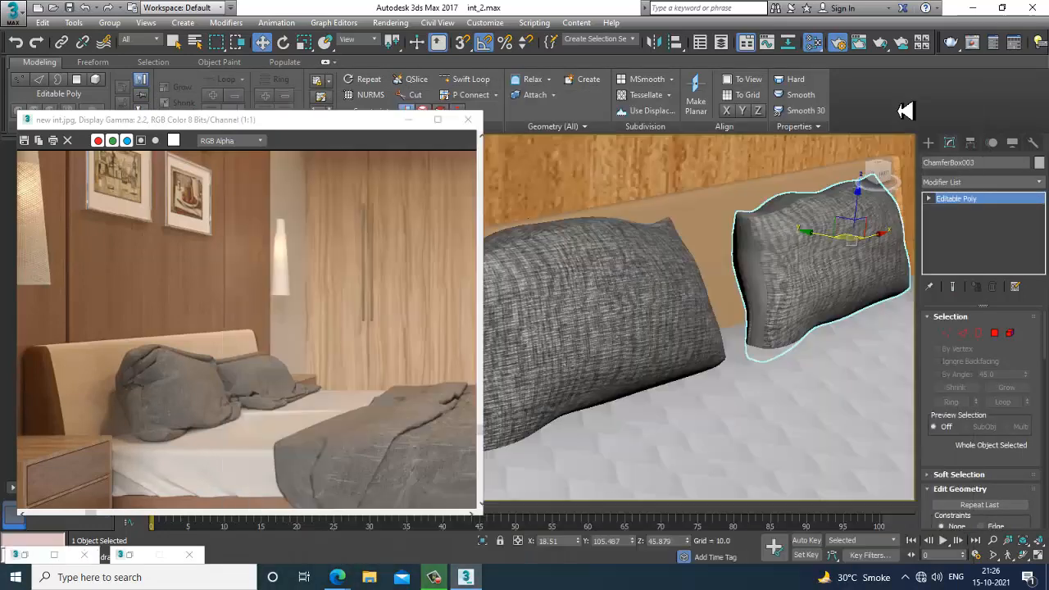
# Step: Add a UVW Map modifier with Box mapping to the far pillow and set the mapping height to 17.133
pyautogui.click(979, 181)
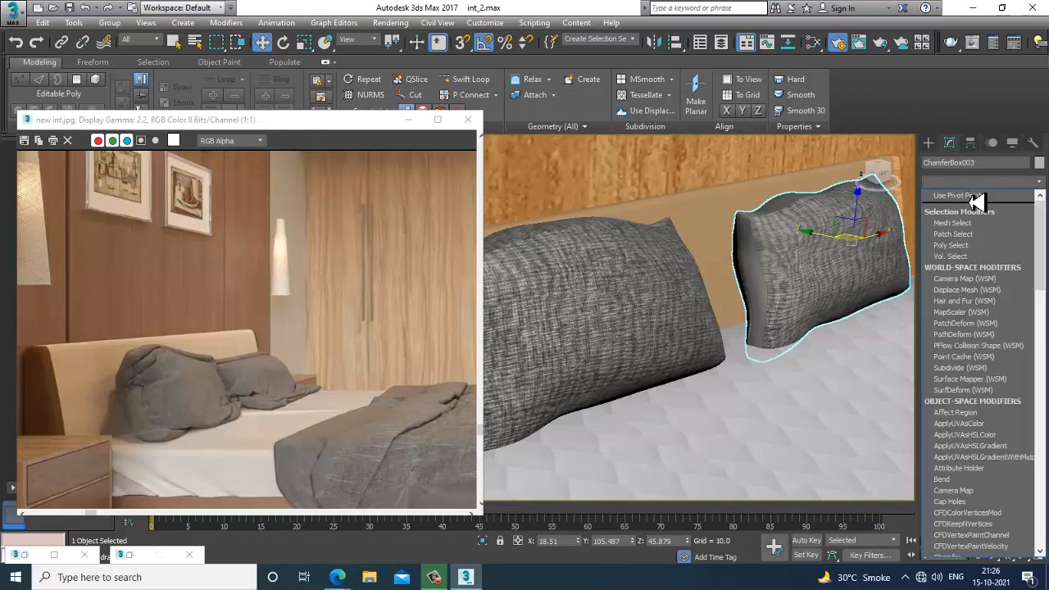
pyautogui.press('u')
pyautogui.click(951, 418)
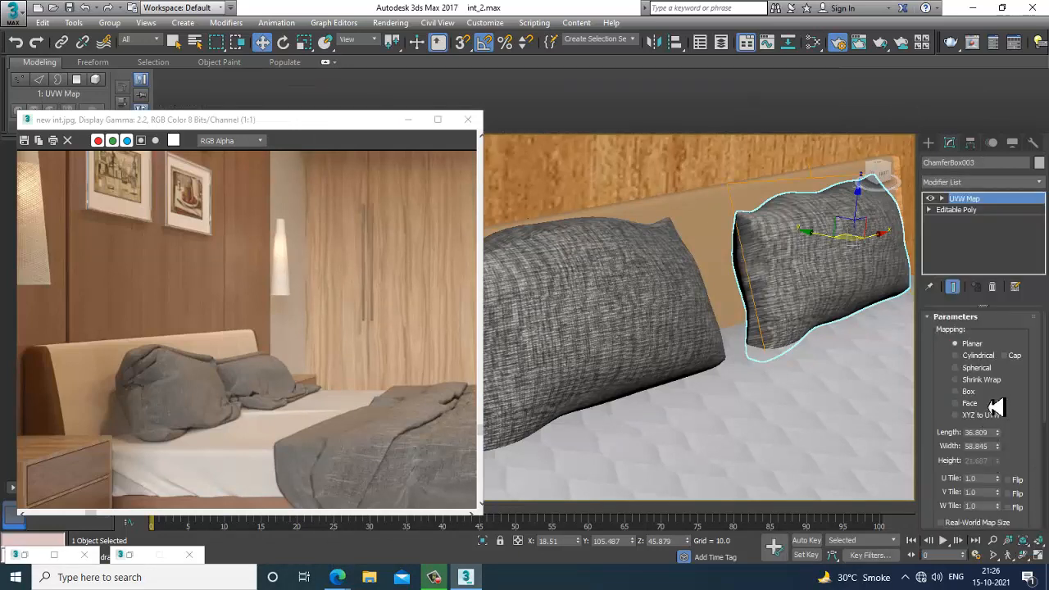
pyautogui.click(956, 392)
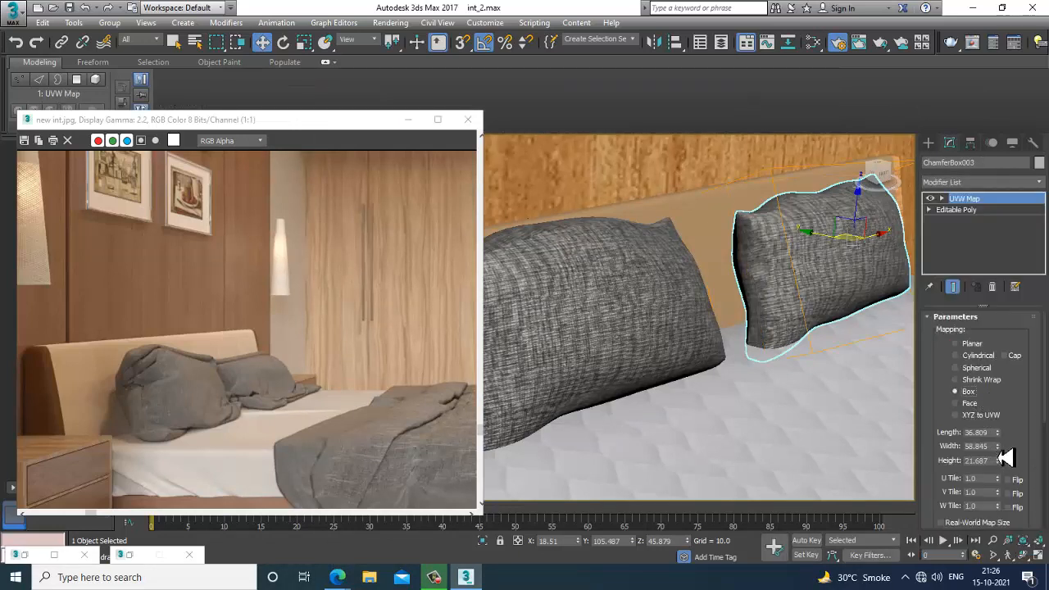
pyautogui.moveTo(998, 469)
pyautogui.mouseDown()
pyautogui.moveTo(997, 455)
pyautogui.moveTo(1002, 484)
pyautogui.mouseUp()
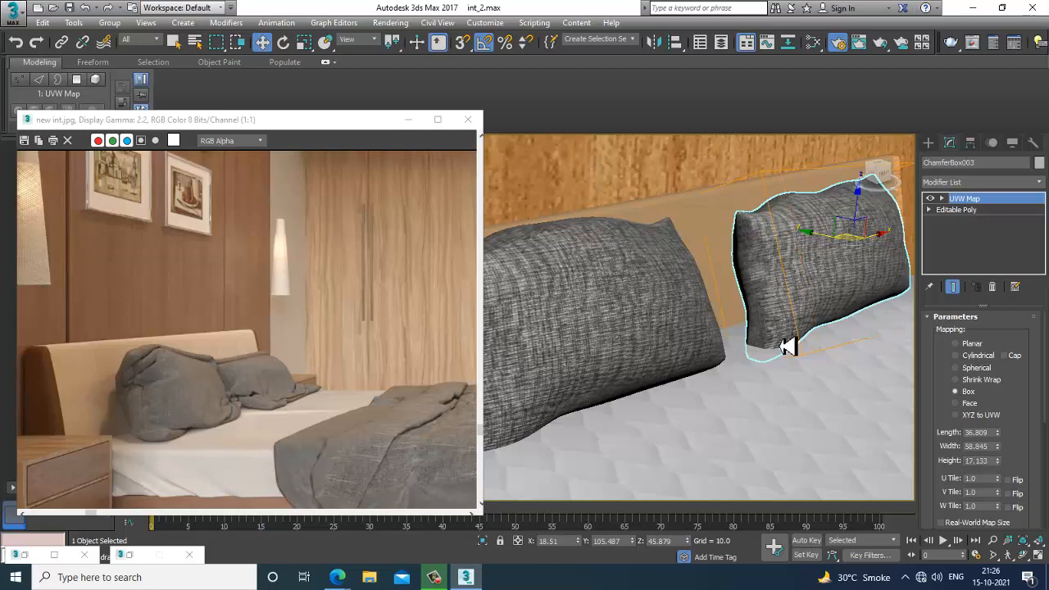
# Step: Select the room's wall object and convert it with its UVW Map modifier to an Editable Poly
pyautogui.scroll(-5, 779, 347)
pyautogui.keyDown('alt'); pyautogui.moveTo(779, 347); pyautogui.dragTo(807, 346, button='middle'); pyautogui.keyUp('alt')
pyautogui.scroll(-5, 816, 346)
pyautogui.moveTo(743, 304)
pyautogui.keyDown('alt'); pyautogui.mouseDown(button='middle')
pyautogui.moveTo(710, 347)
pyautogui.moveTo(738, 339)
pyautogui.moveTo(691, 316)
pyautogui.moveTo(751, 302)
pyautogui.mouseUp(button='middle'); pyautogui.keyUp('alt')
pyautogui.click(692, 313)
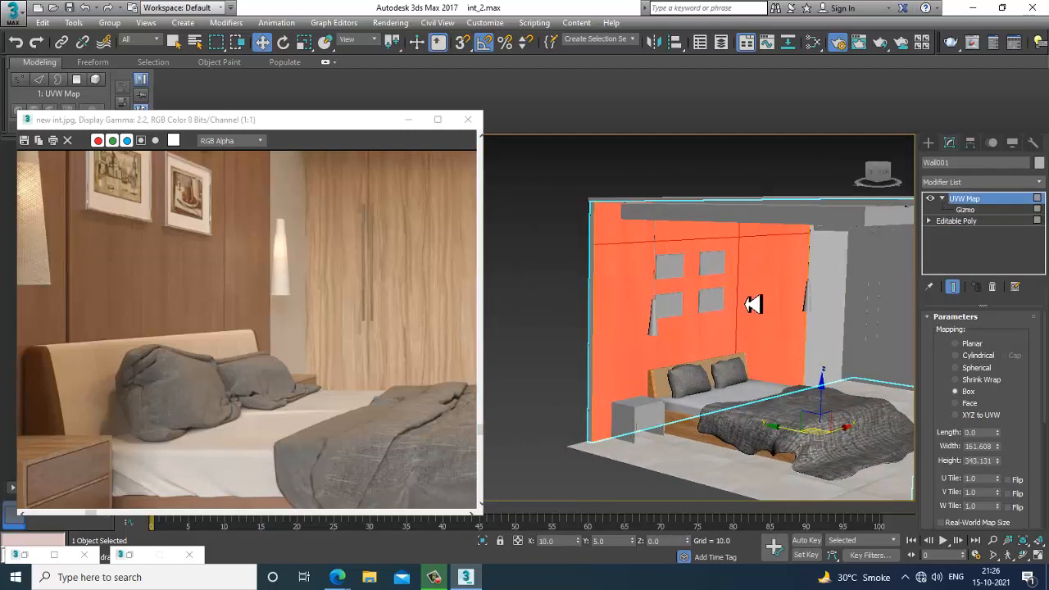
pyautogui.scroll(4, 751, 302)
pyautogui.rightClick(763, 258)
pyautogui.moveTo(824, 363)
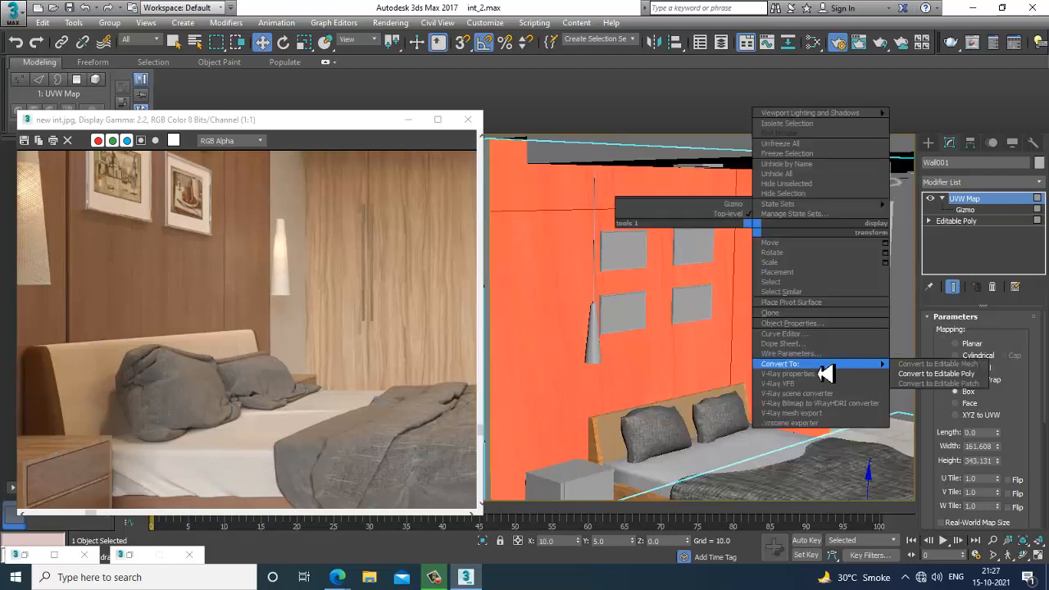
pyautogui.click(942, 378)
# Step: Deselect the wall and compare the bed, pillows and wood wall with the reference render
pyautogui.scroll(-5, 770, 325)
pyautogui.click(587, 221)
pyautogui.moveTo(735, 339)
pyautogui.keyDown('alt'); pyautogui.mouseDown(button='middle')
pyautogui.moveTo(707, 345)
pyautogui.moveTo(751, 335)
pyautogui.mouseUp(button='middle'); pyautogui.keyUp('alt')
pyautogui.scroll(5, 726, 339)
pyautogui.scroll(-4, 727, 339)
pyautogui.scroll(1, 697, 335)
pyautogui.moveTo(732, 384); pyautogui.dragTo(741, 352, button='middle')
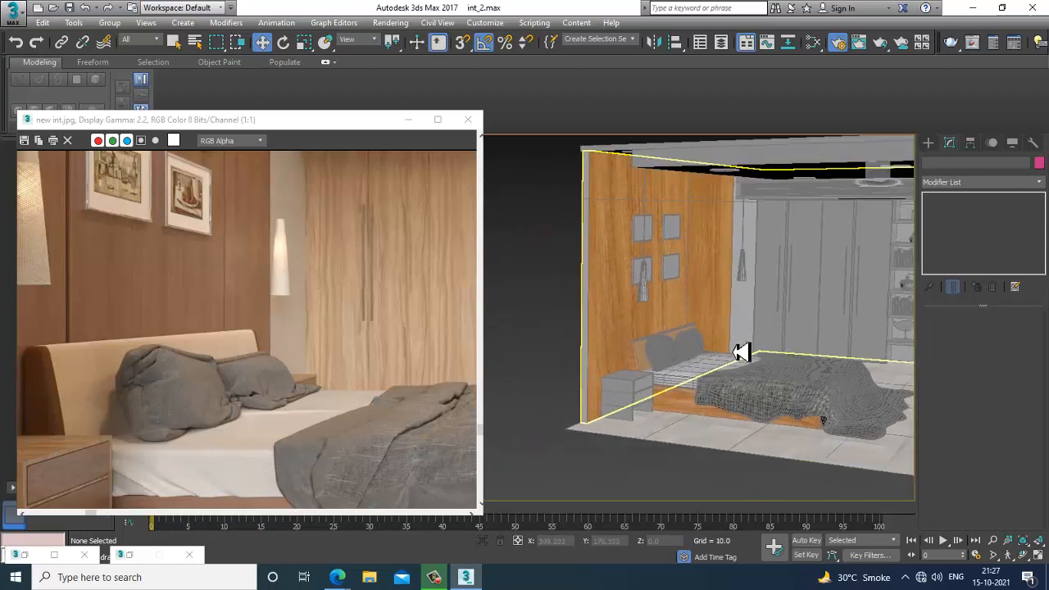
pyautogui.scroll(3, 716, 363)
pyautogui.scroll(3, 749, 351)
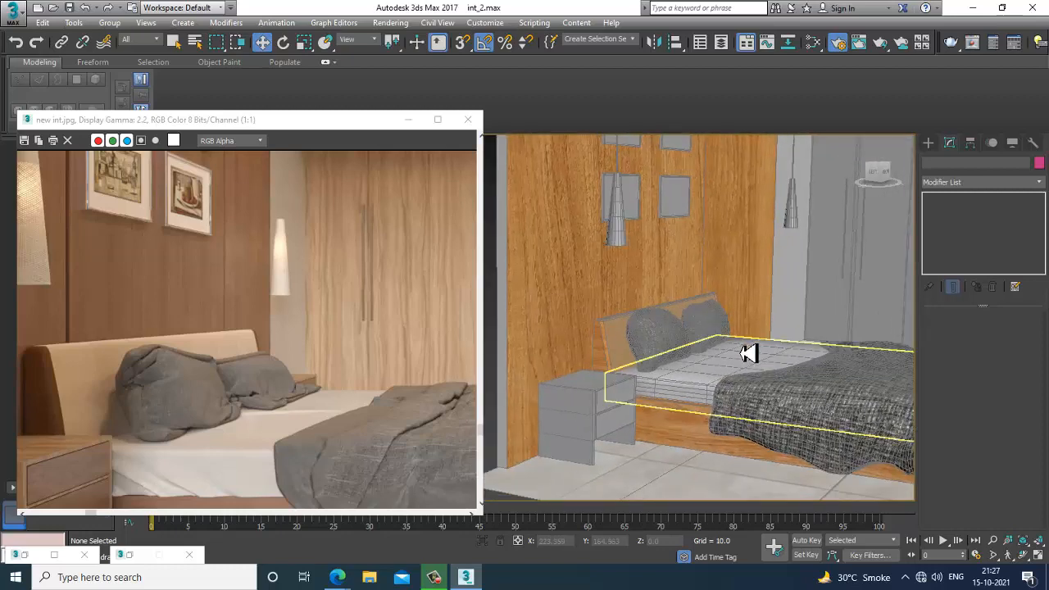
pyautogui.scroll(2, 185, 316)
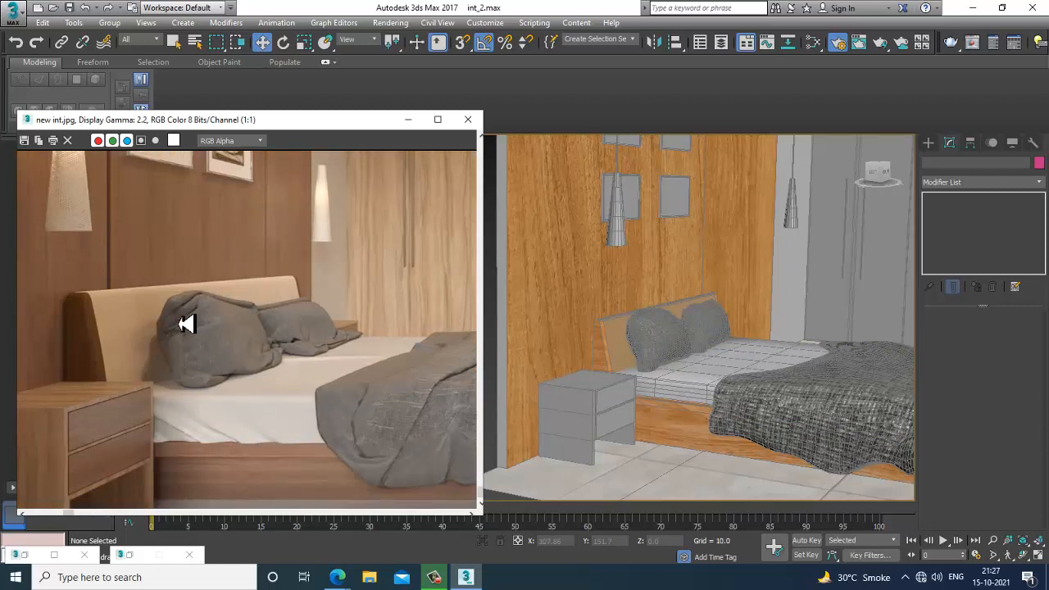
pyautogui.click(436, 579)
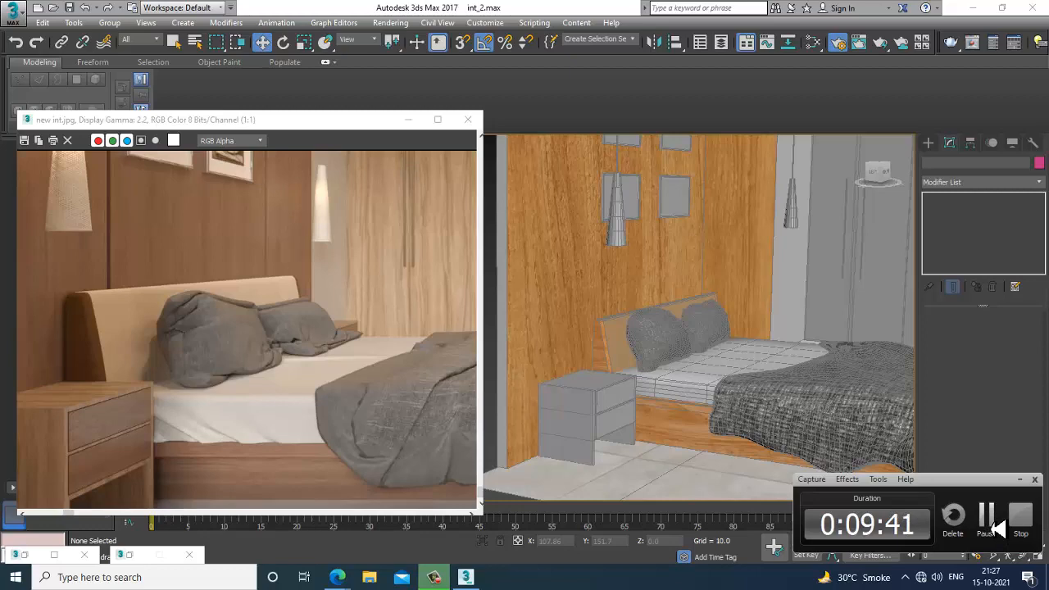
pyautogui.click(995, 524)
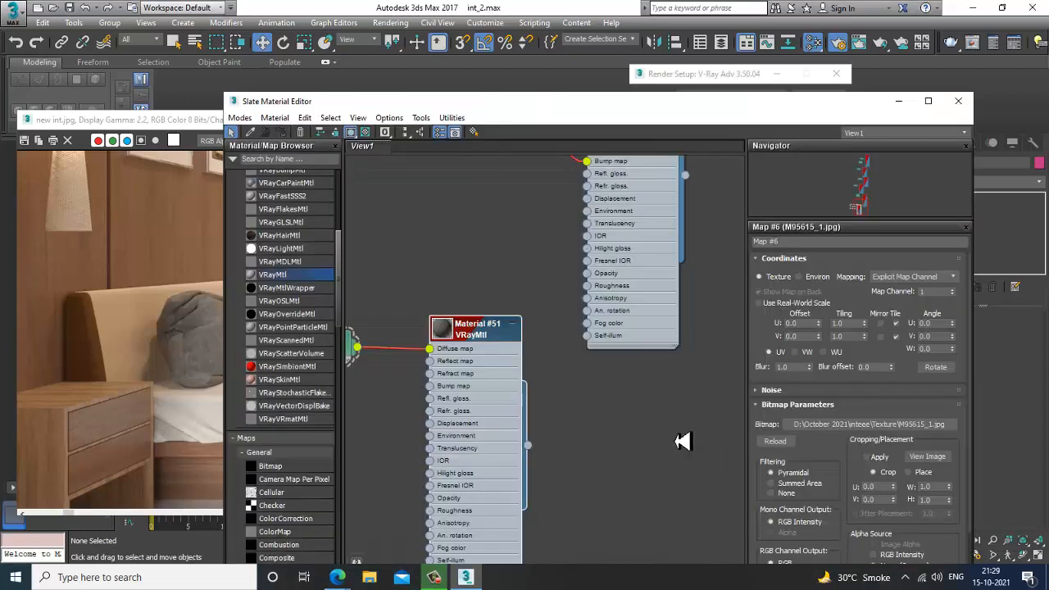
# Step: Minimize the reference render and select the wood-covered polygon behind the bed on the wall object
pyautogui.click(957, 100)
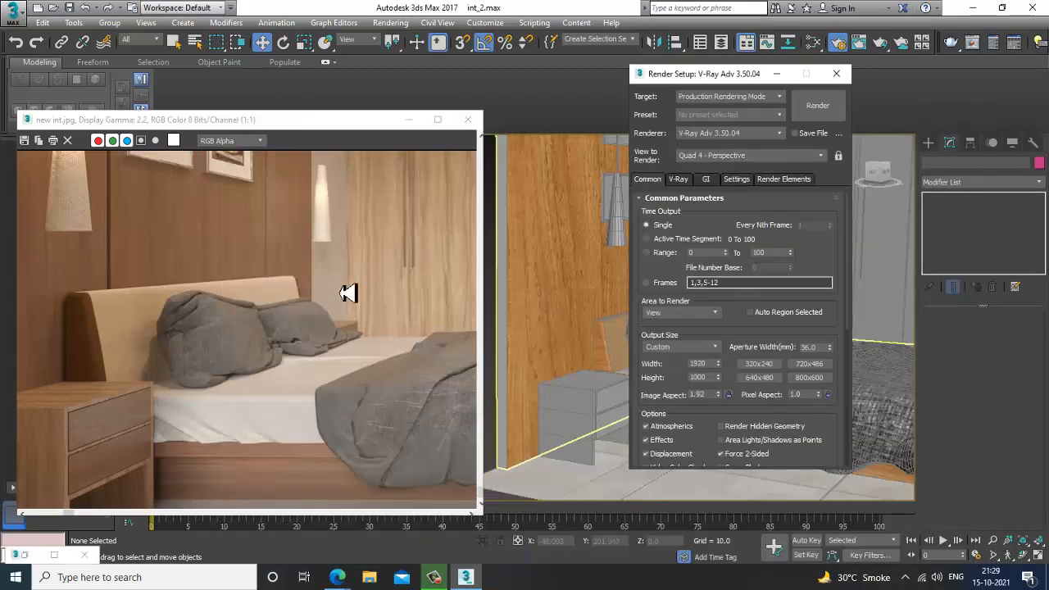
pyautogui.click(409, 120)
pyautogui.click(429, 283)
pyautogui.moveTo(550, 248); pyautogui.dragTo(330, 320, button='middle')
pyautogui.scroll(-4, 463, 287)
pyautogui.click(994, 333)
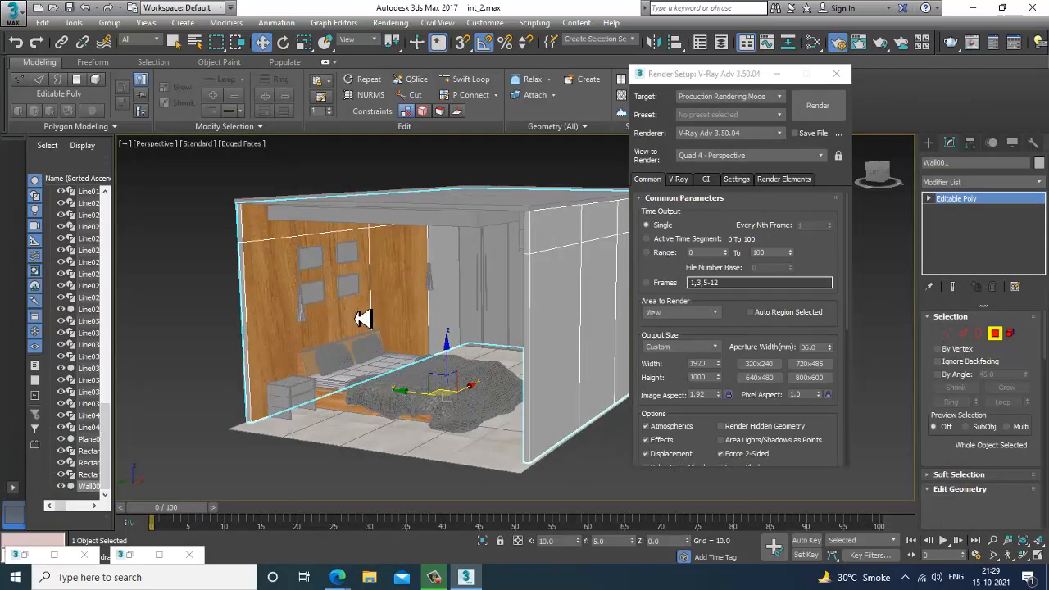
pyautogui.click(414, 295)
# Step: Find the wood 1 VRayMtl in the Slate Material Editor and open its parameters
pyautogui.click(813, 43)
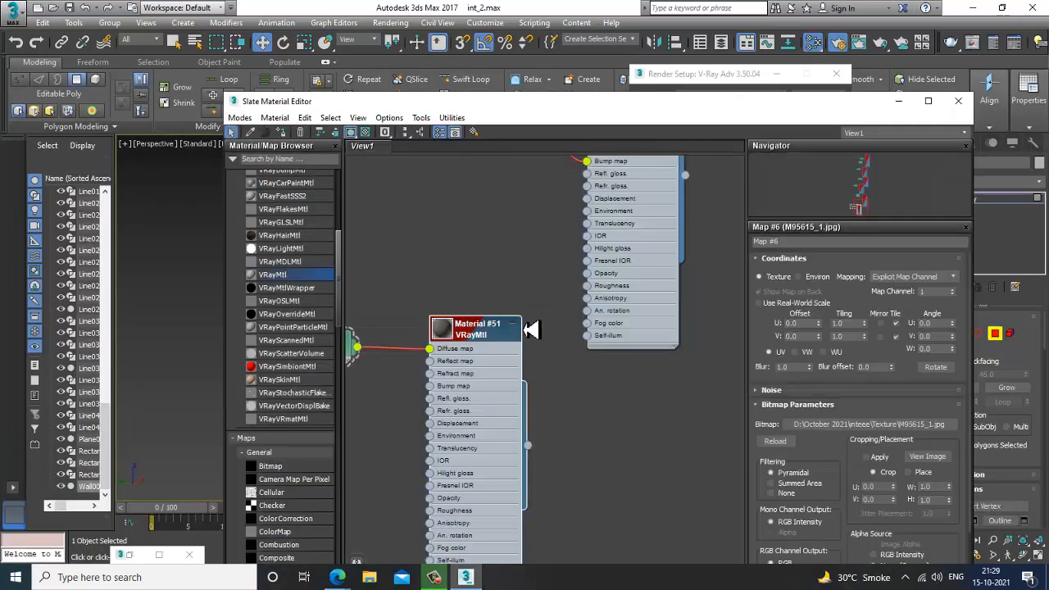
pyautogui.moveTo(554, 220); pyautogui.dragTo(549, 421, button='middle')
pyautogui.scroll(-2, 548, 399)
pyautogui.moveTo(639, 245); pyautogui.dragTo(638, 504, button='middle')
pyautogui.moveTo(606, 377); pyautogui.dragTo(603, 524, button='middle')
pyautogui.moveTo(626, 222); pyautogui.dragTo(598, 495, button='middle')
pyautogui.moveTo(651, 164); pyautogui.dragTo(635, 335, button='middle')
pyautogui.moveTo(648, 402); pyautogui.dragTo(648, 250, button='middle')
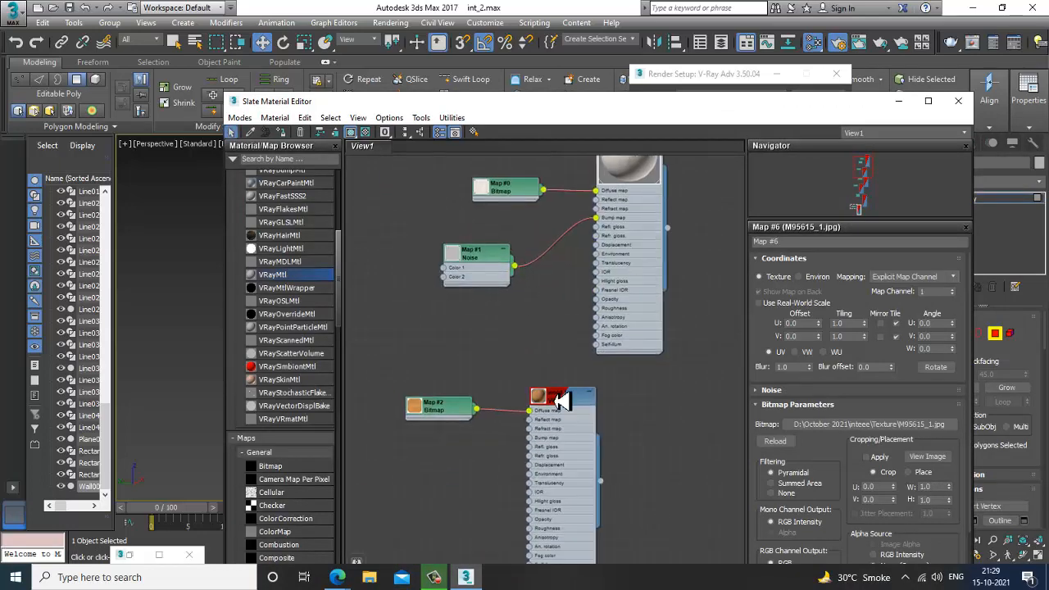
pyautogui.doubleClick(554, 399)
# Step: Replace the image of the wood 1 material's diffuse bitmap with the 2797540 texture and minimize the material editor
pyautogui.click(847, 273)
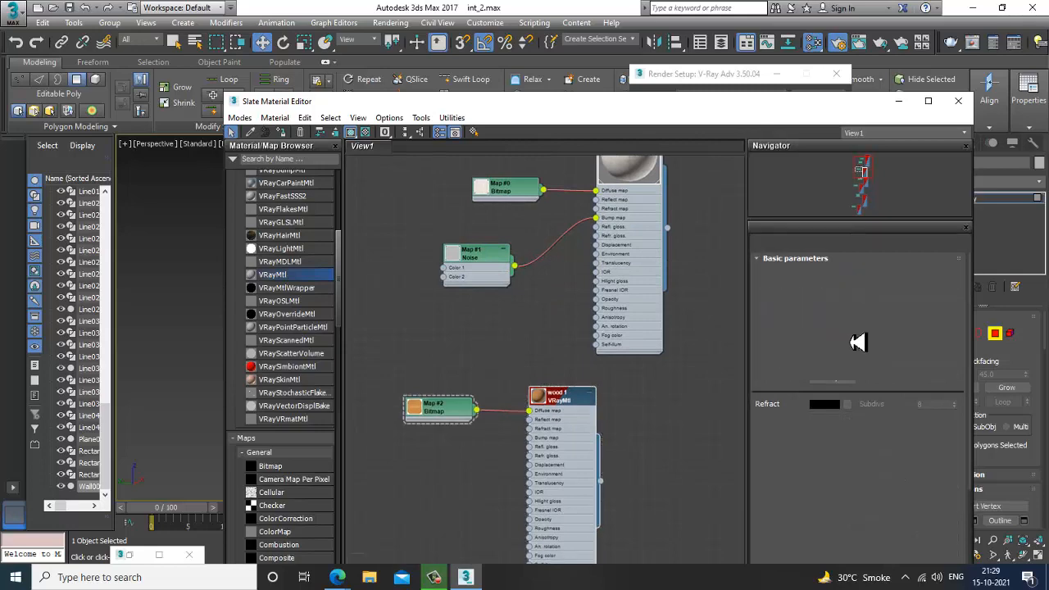
pyautogui.click(856, 425)
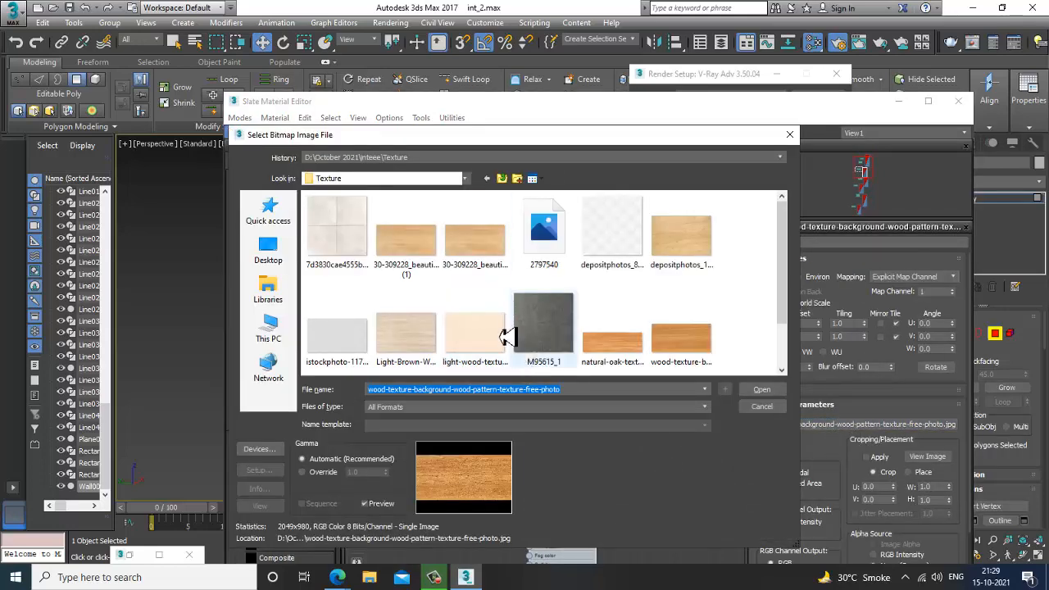
pyautogui.scroll(-2, 740, 343)
pyautogui.click(699, 282)
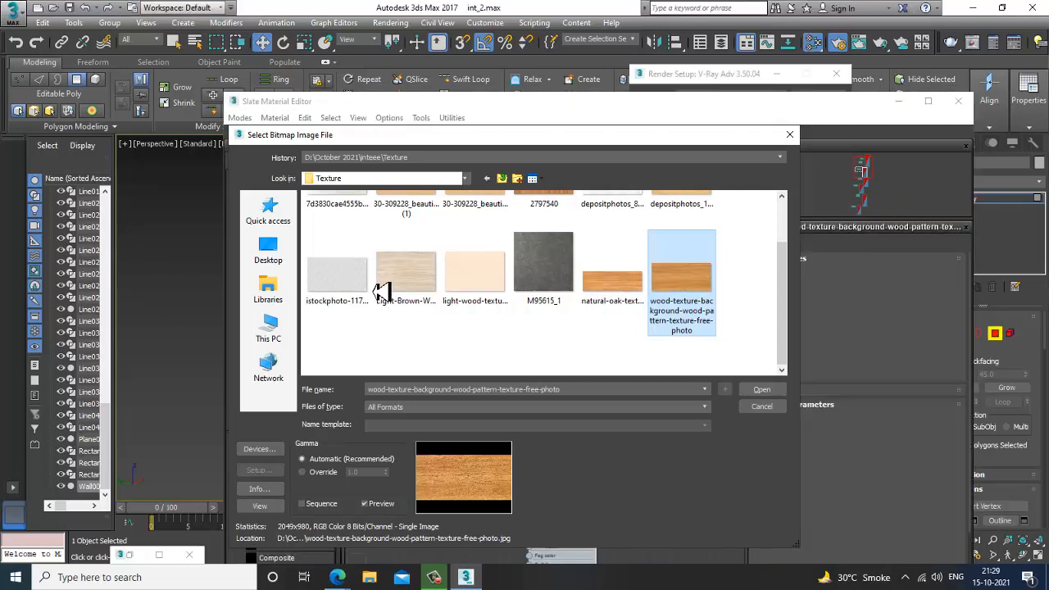
pyautogui.rightClick(684, 287)
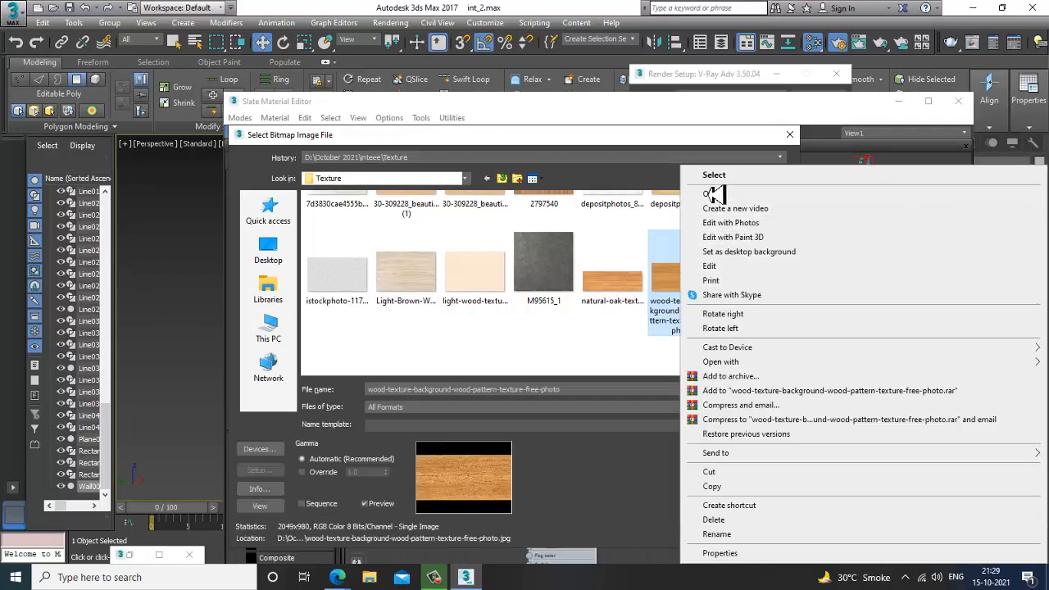
pyautogui.click(663, 305)
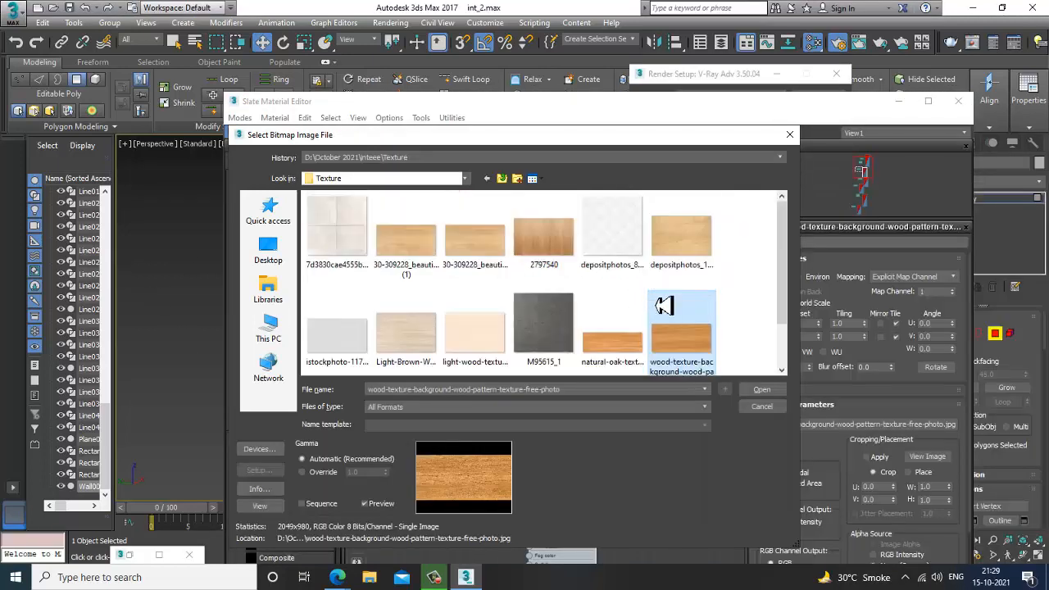
pyautogui.doubleClick(544, 245)
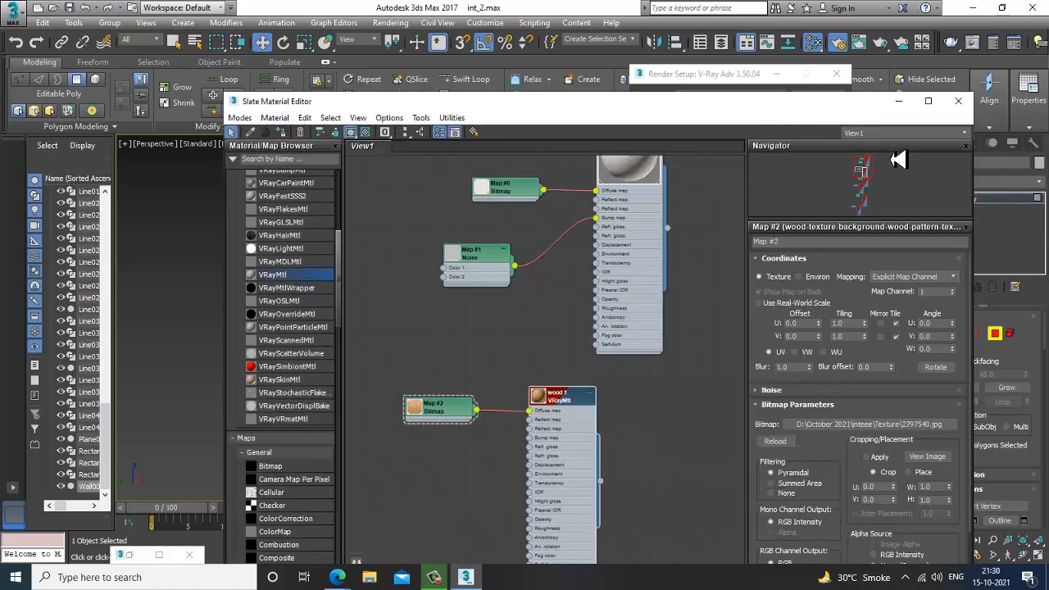
pyautogui.click(911, 104)
# Step: Clear the selection and select the four wood-covered wall polygons behind the bed
pyautogui.click(214, 218)
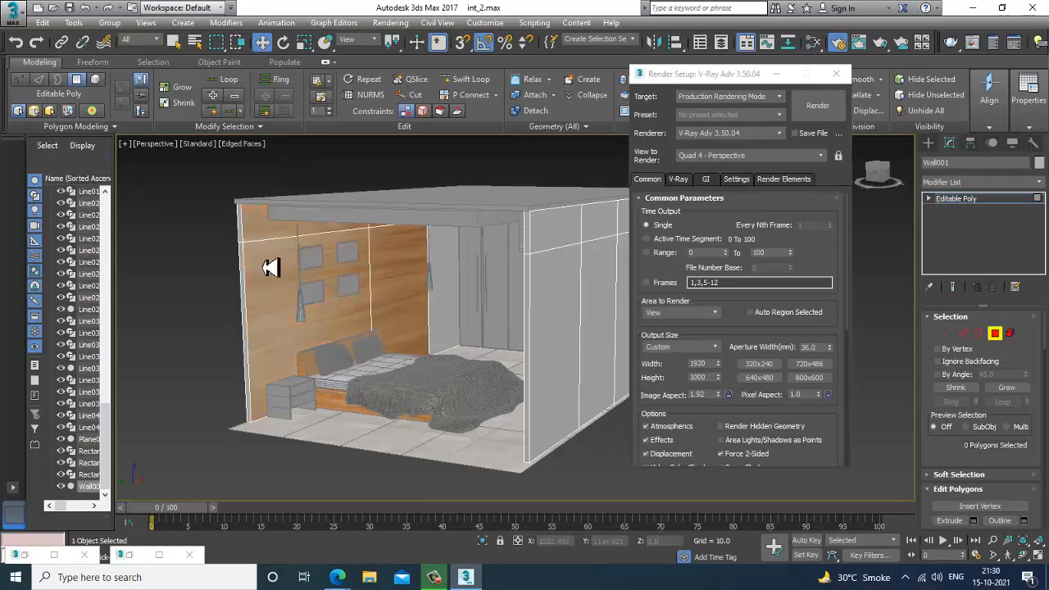
pyautogui.scroll(6, 269, 270)
pyautogui.scroll(-6, 426, 315)
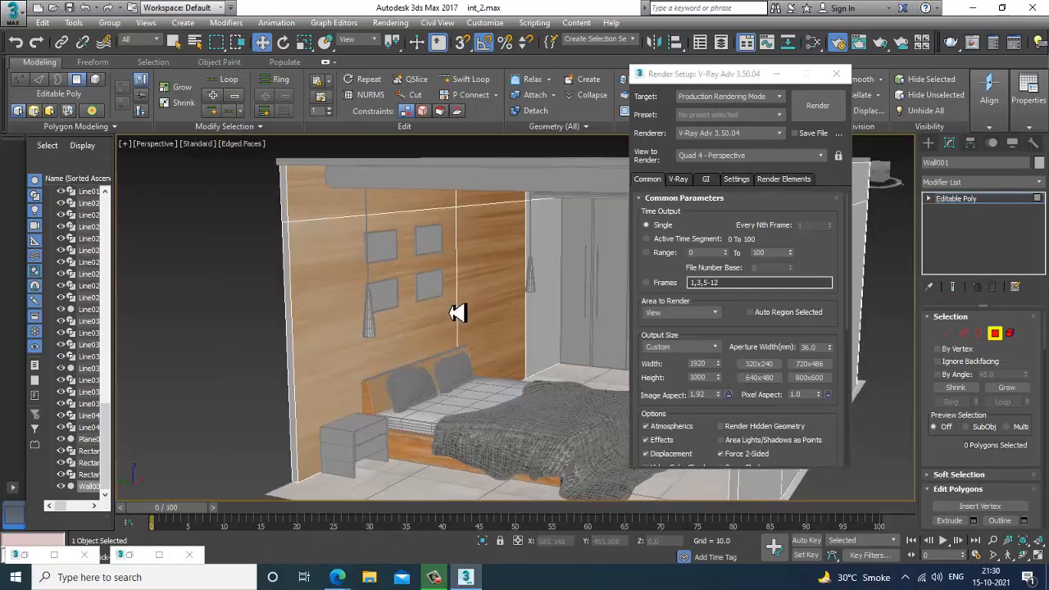
pyautogui.click(327, 209)
pyautogui.keyDown('ctrl'); pyautogui.click(347, 363); pyautogui.keyUp('ctrl')
pyautogui.keyDown('ctrl'); pyautogui.click(536, 309); pyautogui.keyUp('ctrl')
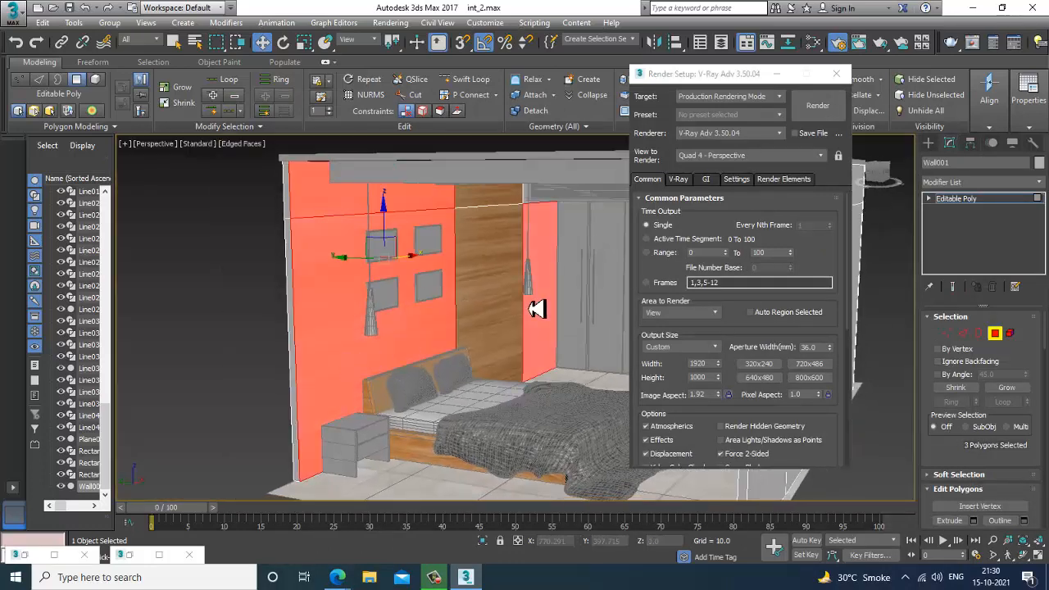
pyautogui.moveTo(503, 299); pyautogui.dragTo(503, 281)
pyautogui.moveTo(491, 212); pyautogui.dragTo(510, 187)
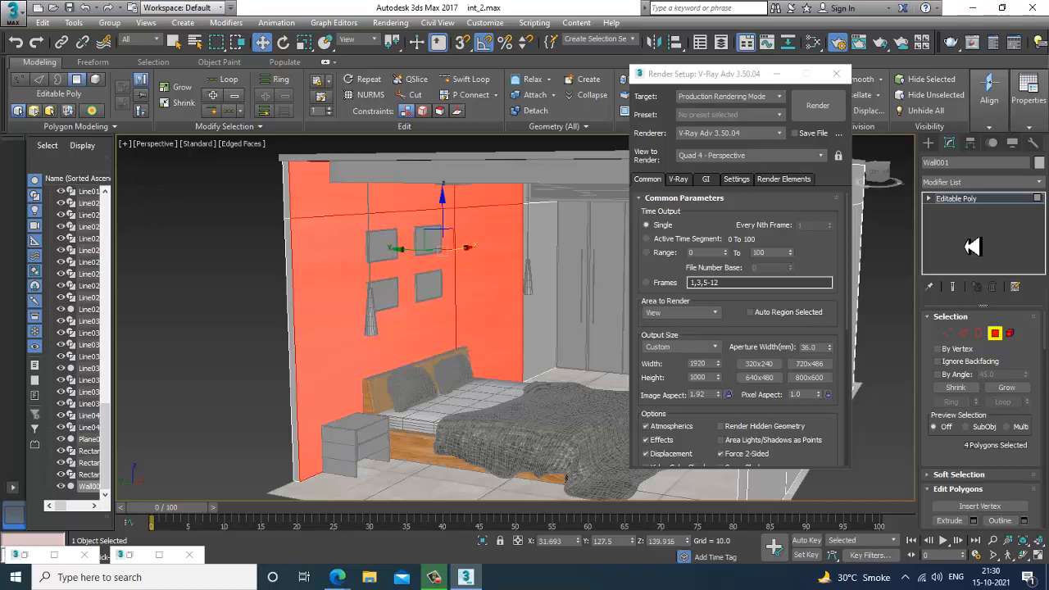
# Step: Add a UVW Map modifier to the selected wall polygons, activate its gizmo and set the mapping to Box
pyautogui.click(979, 182)
pyautogui.press('u')
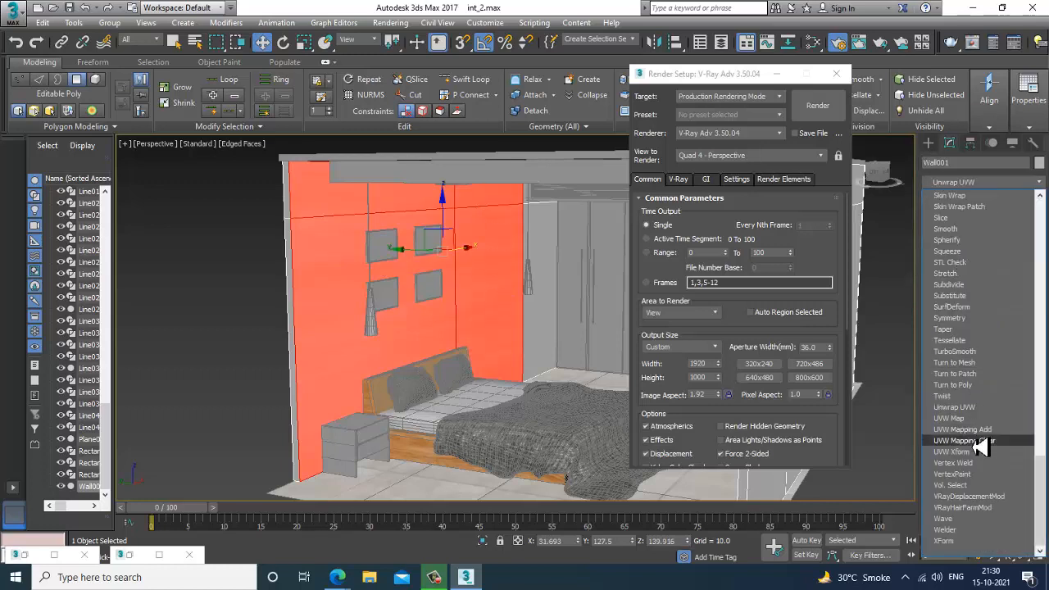
pyautogui.click(950, 418)
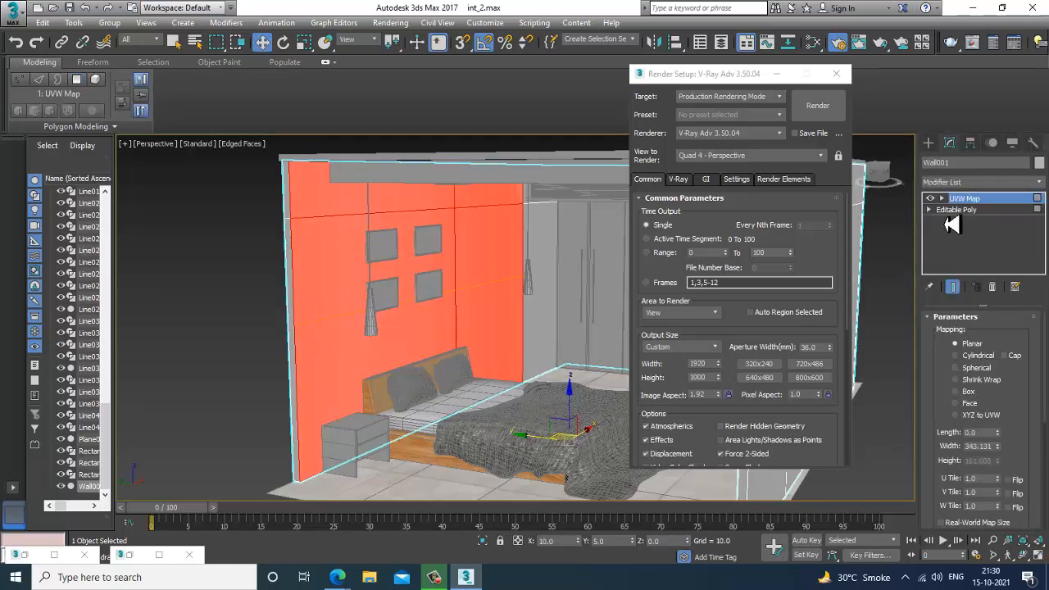
pyautogui.click(941, 199)
pyautogui.click(966, 210)
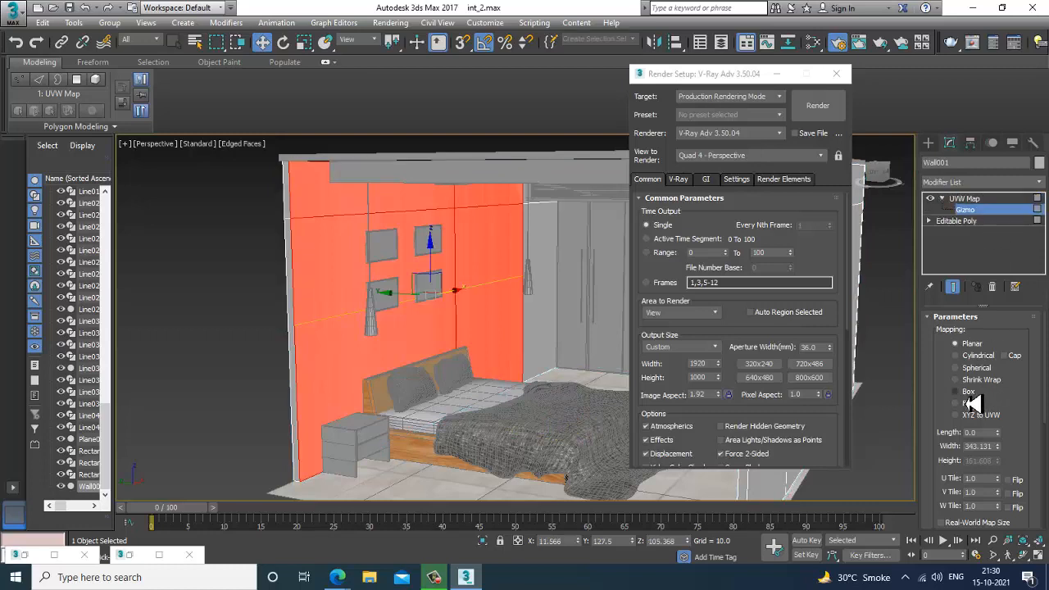
pyautogui.click(968, 393)
# Step: Rotate the UVW Map gizmo 90 degrees about Y so the grain runs vertically, and fit it to the wall polygons
pyautogui.press('e')
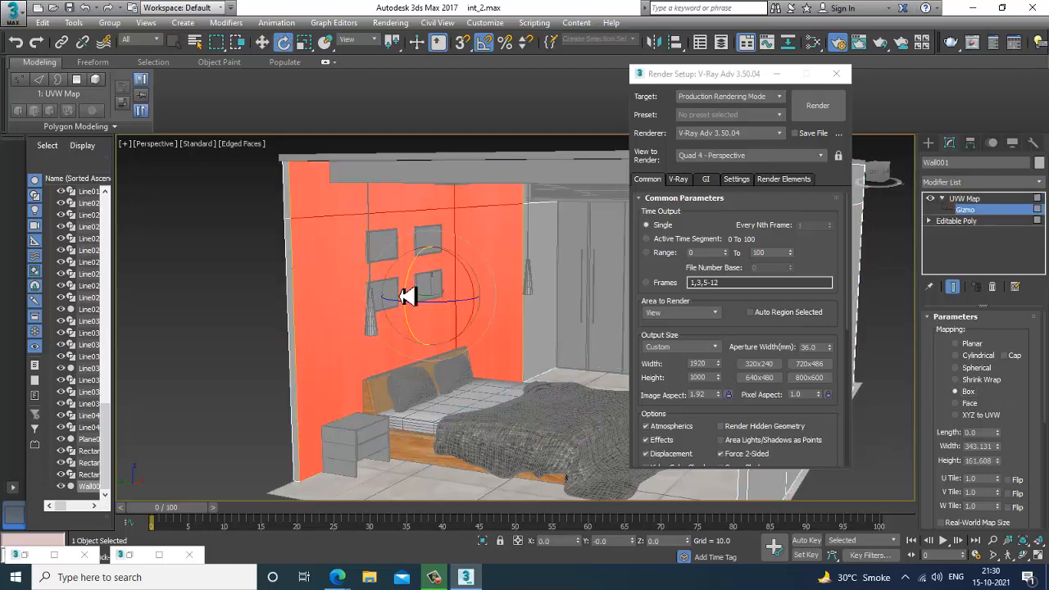
pyautogui.moveTo(412, 292); pyautogui.dragTo(411, 290)
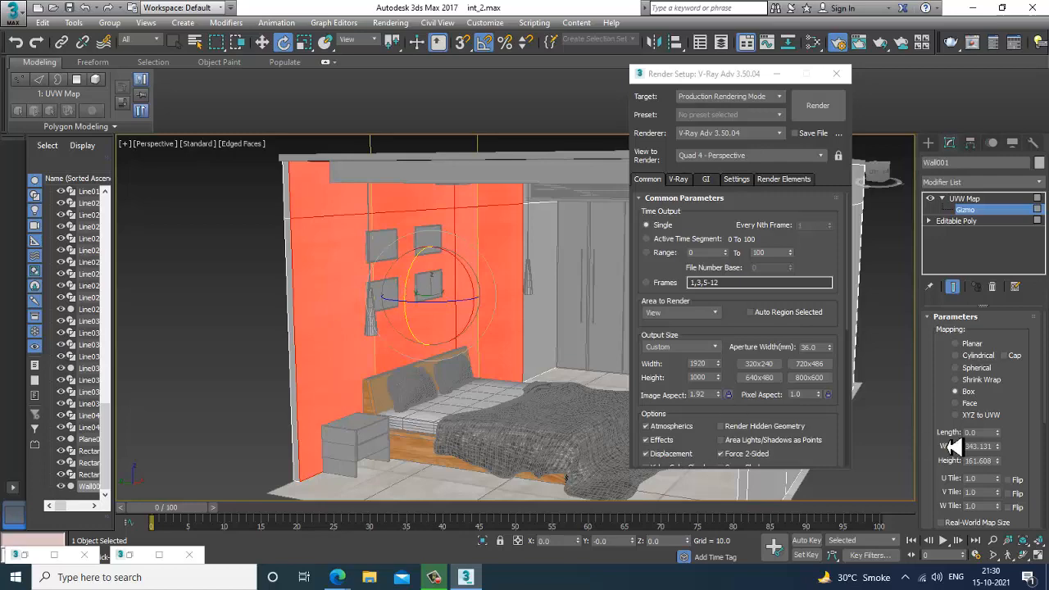
pyautogui.moveTo(1027, 446); pyautogui.dragTo(1023, 316)
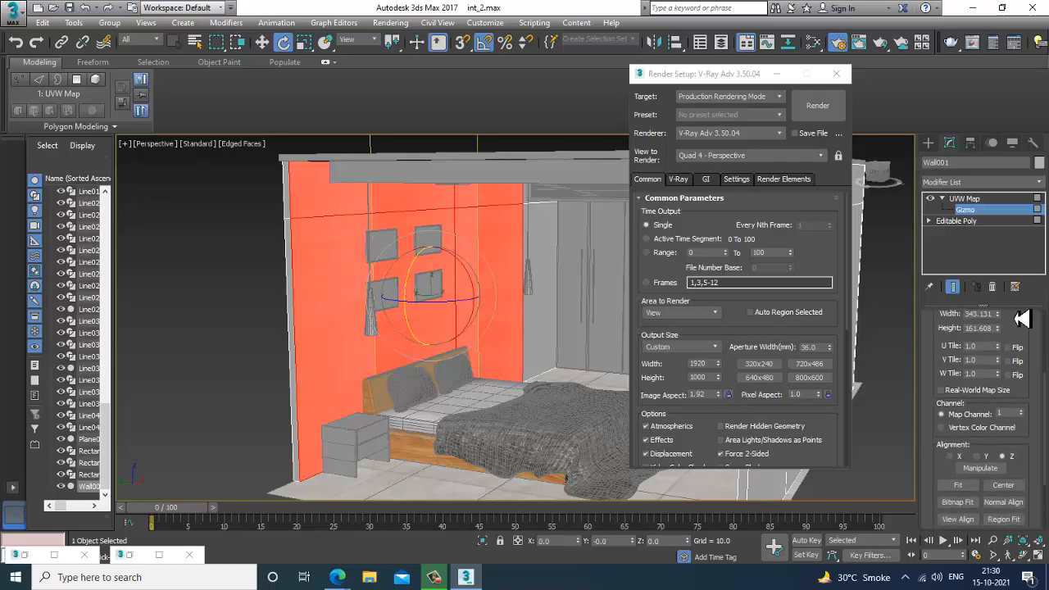
pyautogui.click(961, 485)
pyautogui.scroll(6, 446, 367)
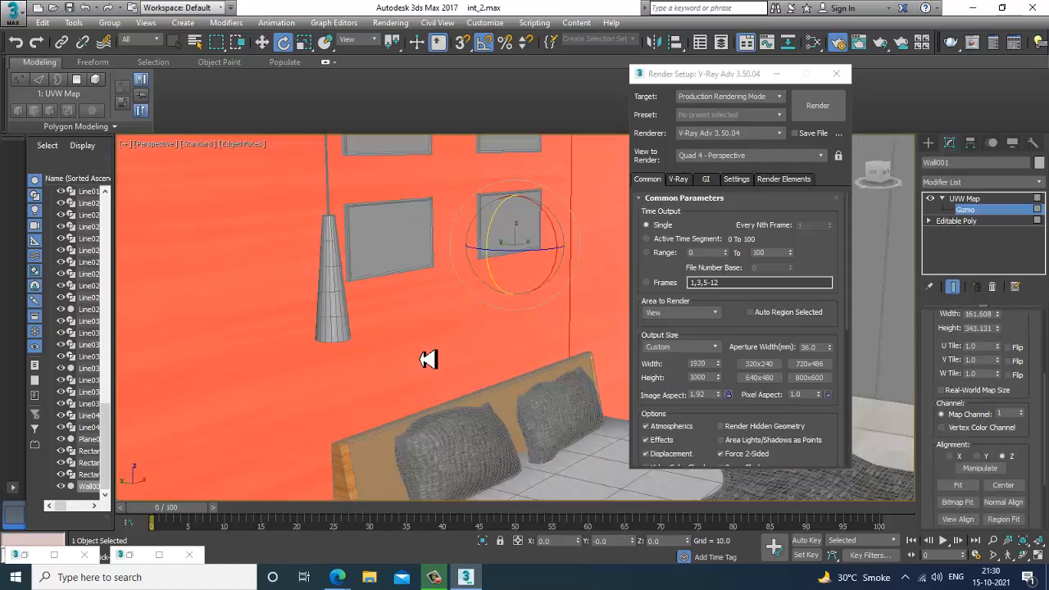
pyautogui.moveTo(469, 272); pyautogui.dragTo(472, 267)
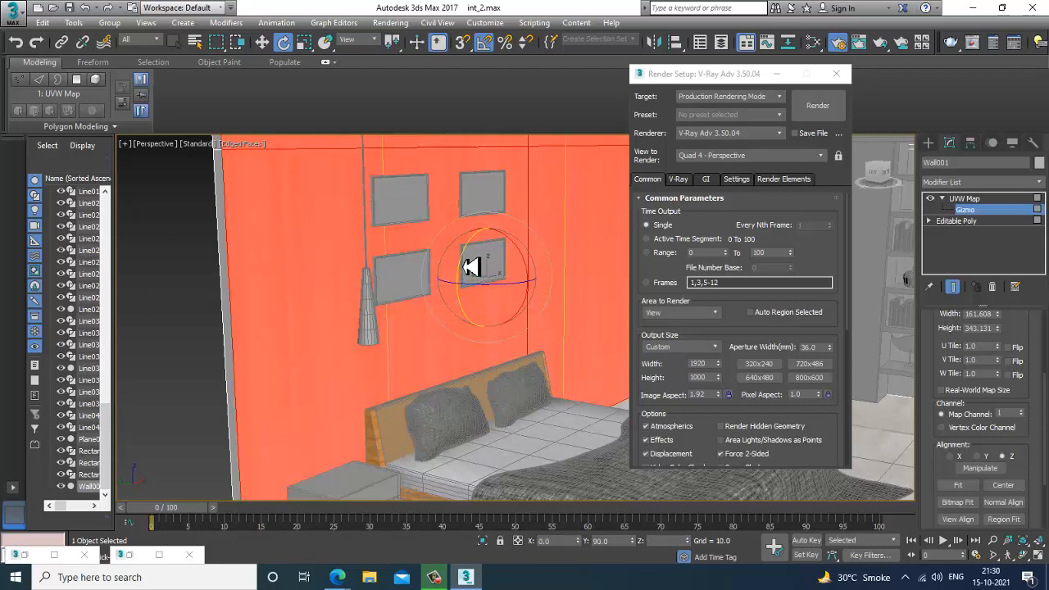
pyautogui.click(962, 489)
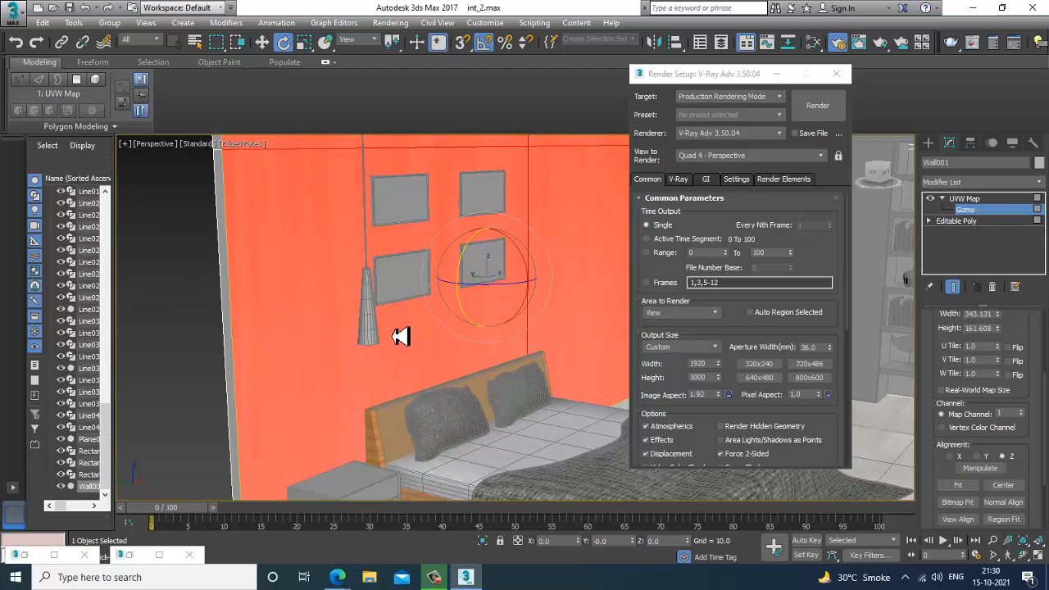
pyautogui.click(975, 212)
# Step: Deselect the wall and compare its wood texture with the reference render
pyautogui.click(191, 296)
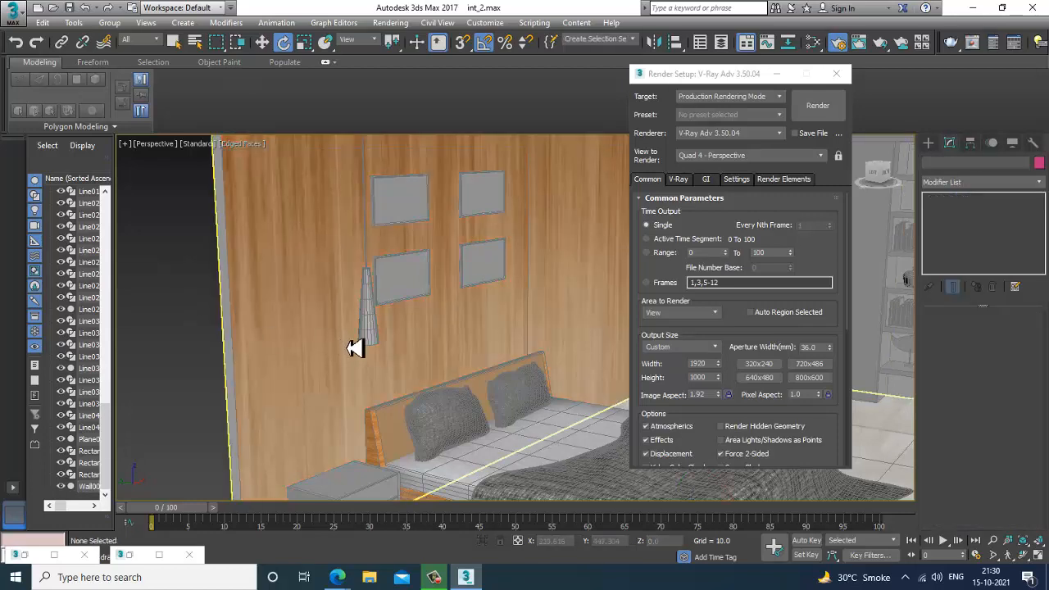
pyautogui.keyDown('alt'); pyautogui.moveTo(349, 346); pyautogui.dragTo(439, 313, button='middle'); pyautogui.keyUp('alt')
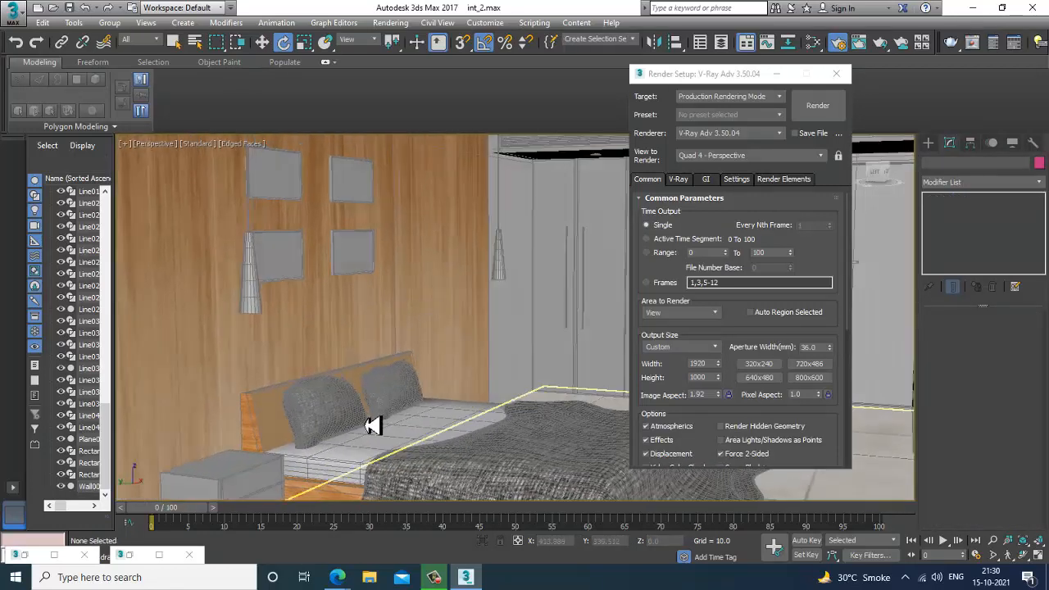
pyautogui.click(24, 556)
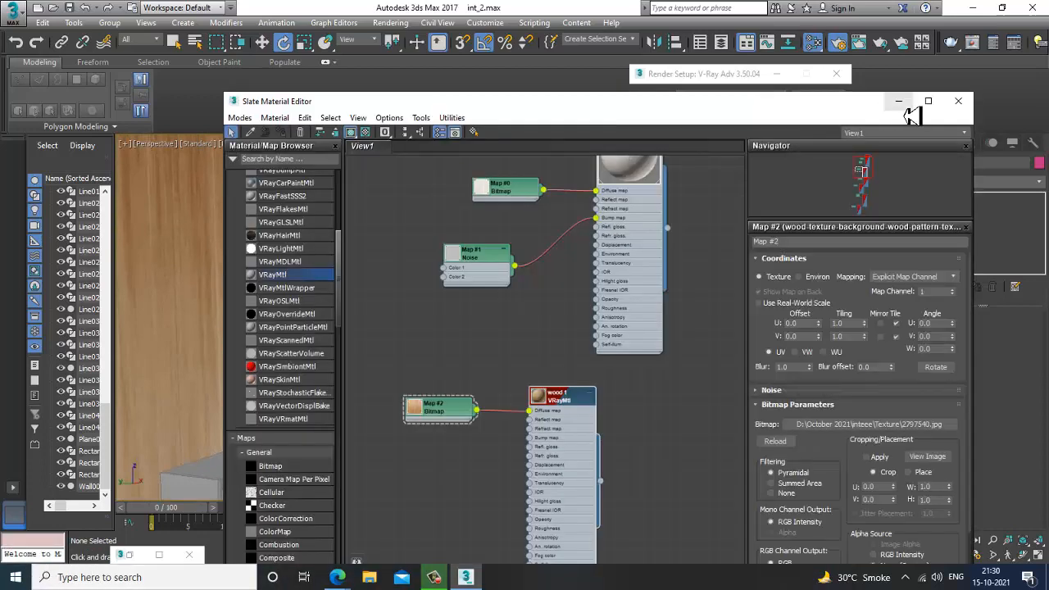
pyautogui.click(898, 102)
pyautogui.click(146, 555)
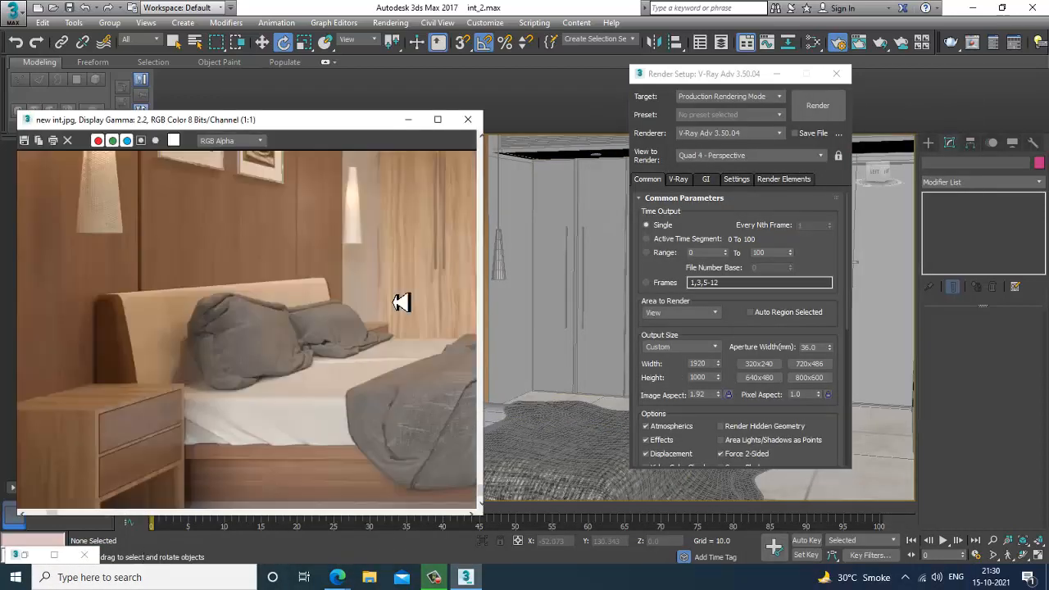
pyautogui.click(408, 120)
# Step: Select the wall and convert it with its UVW Map modifier to an Editable Poly
pyautogui.click(445, 235)
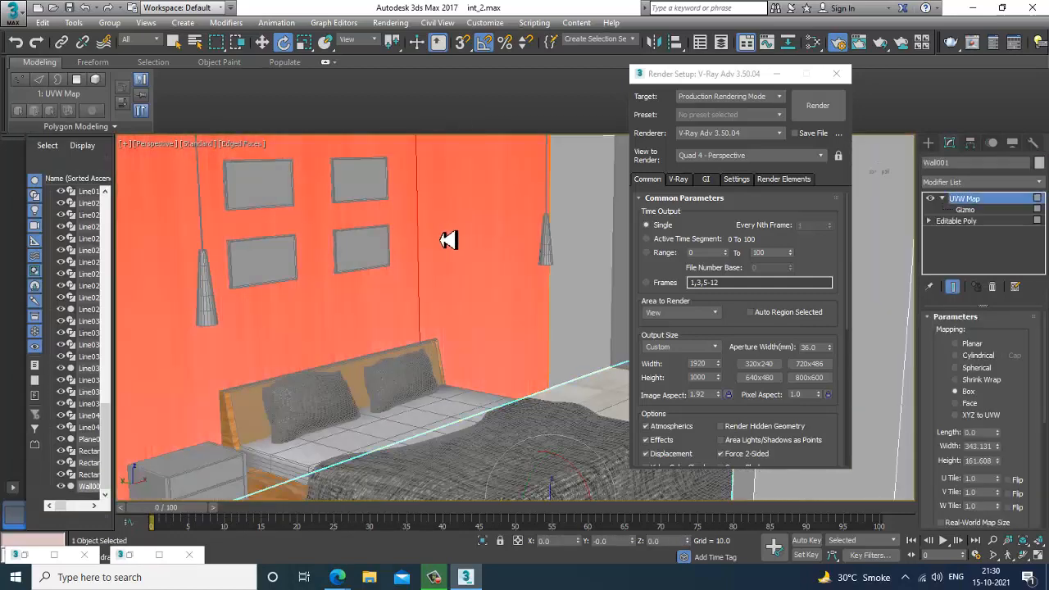
pyautogui.rightClick(271, 206)
pyautogui.moveTo(339, 343)
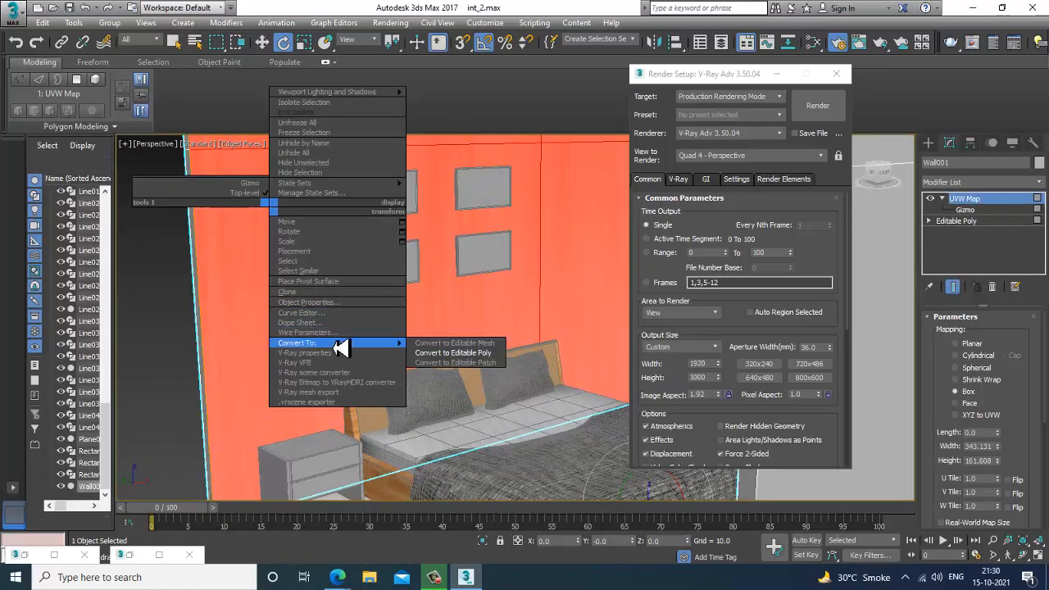
pyautogui.click(453, 352)
# Step: Select the bed frame and open the image file selection for the wood 1 material's diffuse bitmap
pyautogui.keyDown('alt'); pyautogui.moveTo(439, 336); pyautogui.dragTo(362, 387, button='middle'); pyautogui.keyUp('alt')
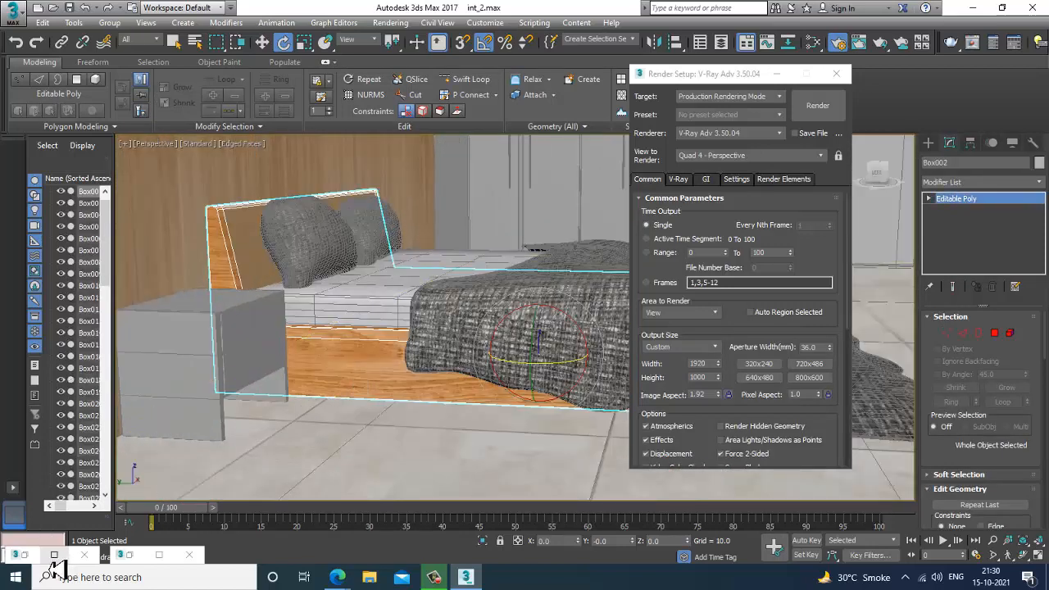
pyautogui.press('m')
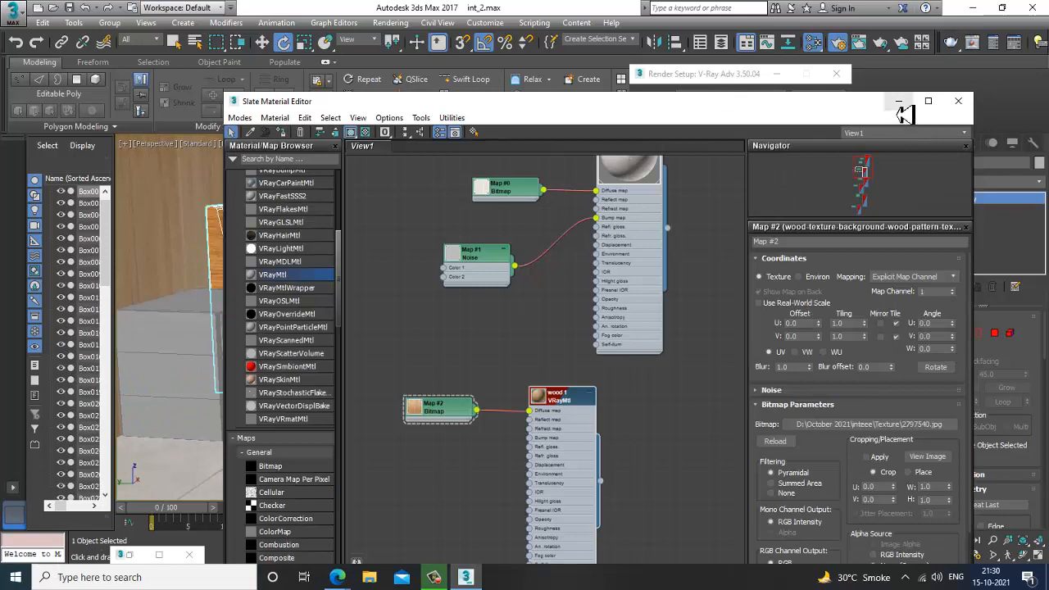
pyautogui.moveTo(636, 365); pyautogui.dragTo(655, 121, button='middle')
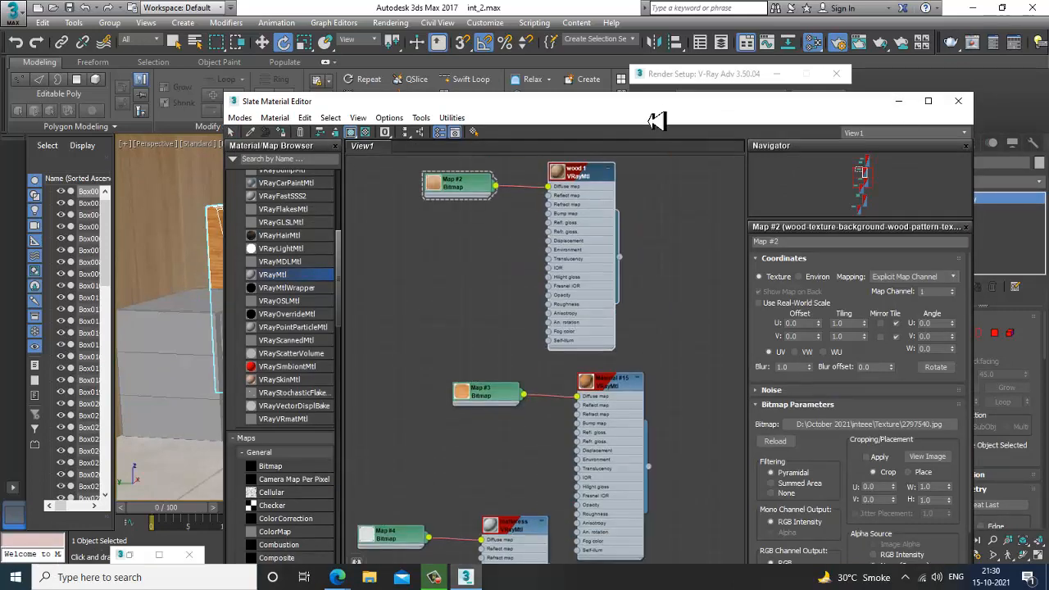
pyautogui.moveTo(667, 467); pyautogui.dragTo(656, 354, button='middle')
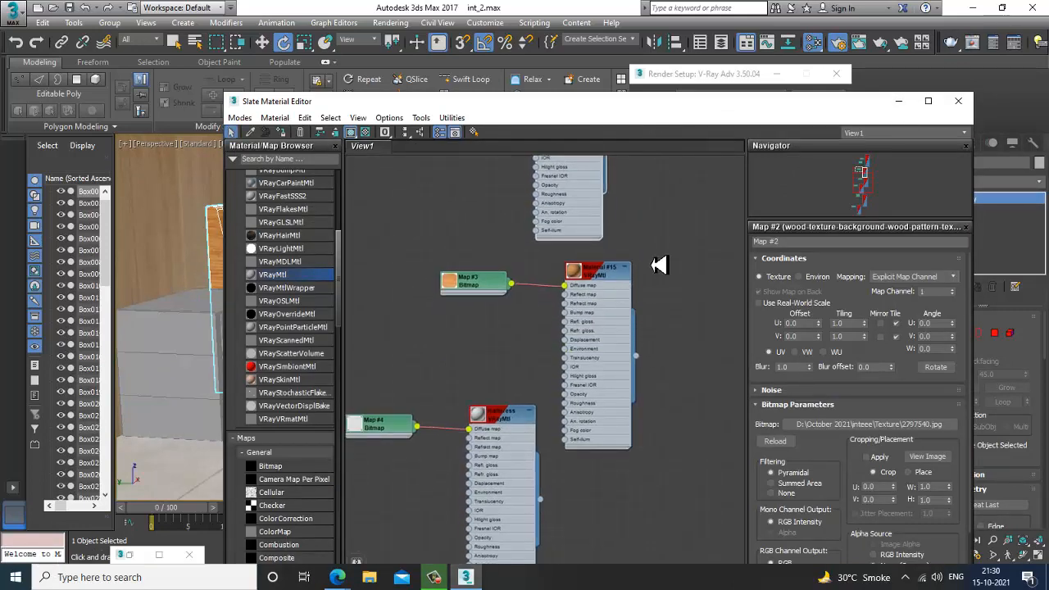
pyautogui.moveTo(659, 265); pyautogui.dragTo(623, 289, button='middle')
pyautogui.doubleClick(576, 237)
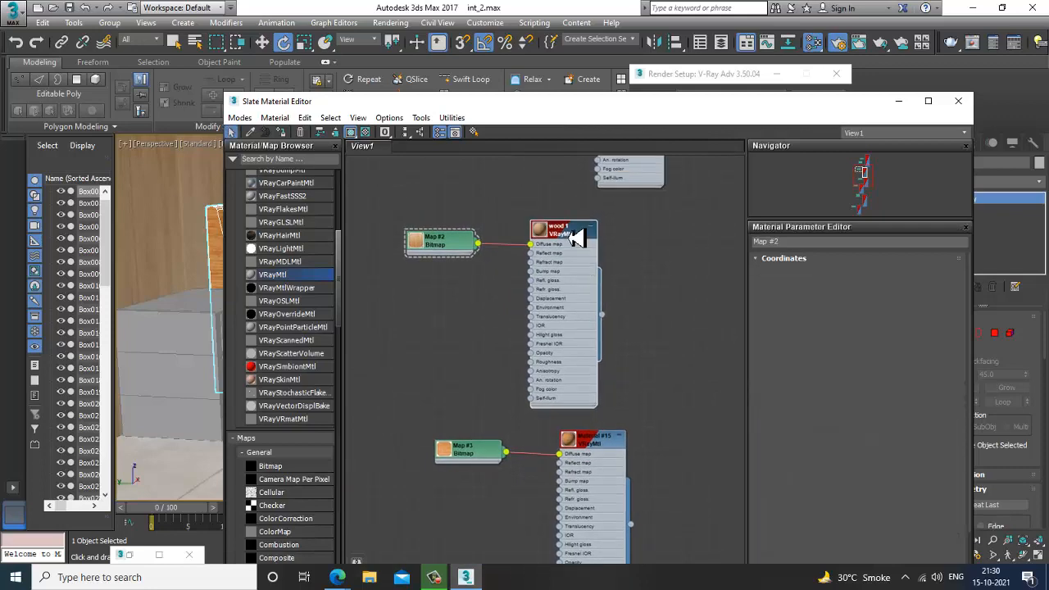
pyautogui.click(849, 273)
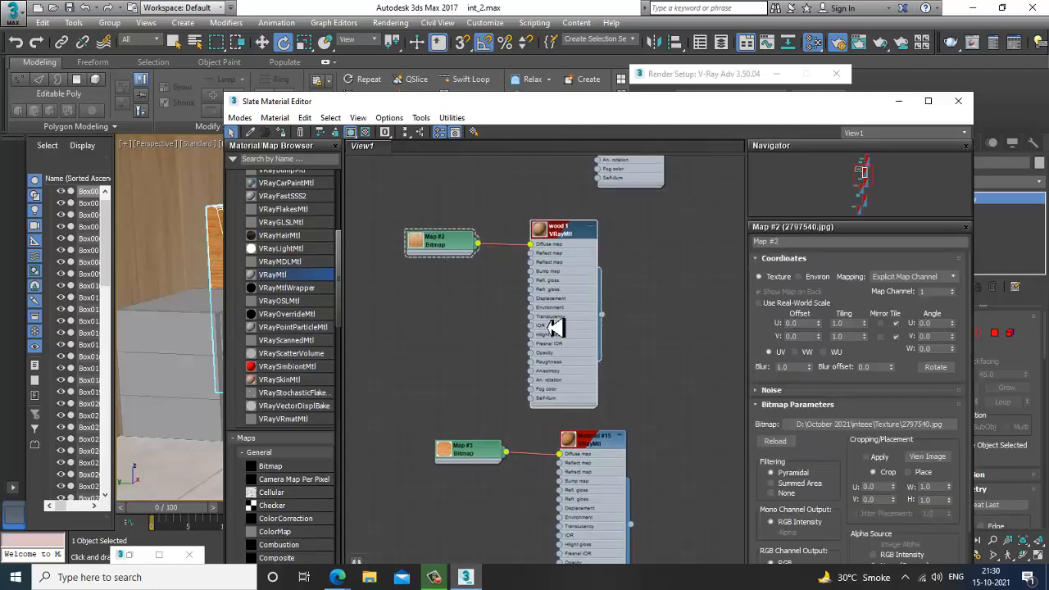
pyautogui.click(885, 426)
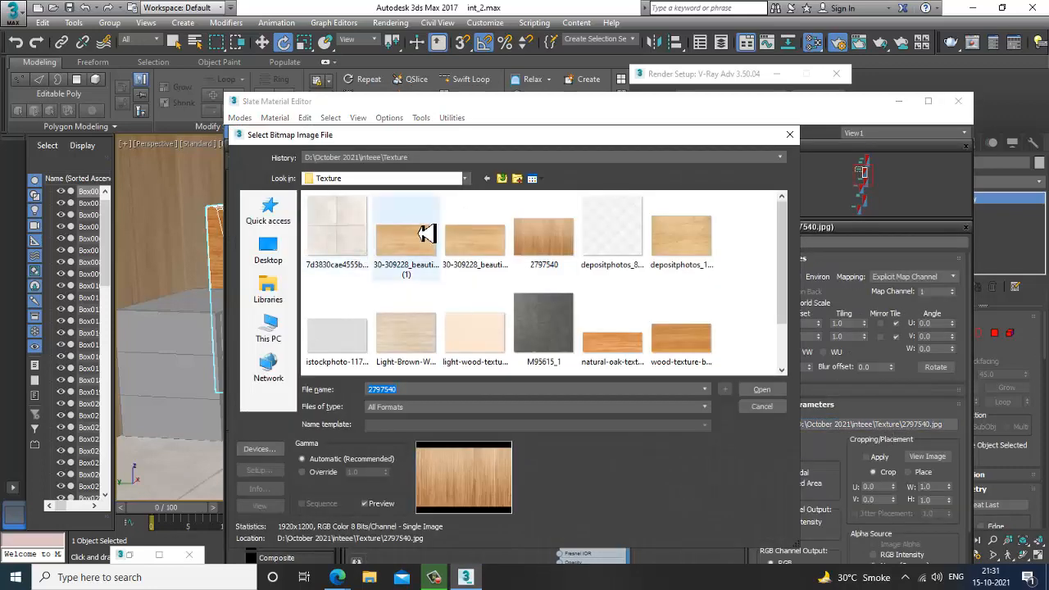
# Step: Place the reference render beside the texture file selection and compare its bed wood with the available images
pyautogui.moveTo(428, 141); pyautogui.dragTo(696, 324)
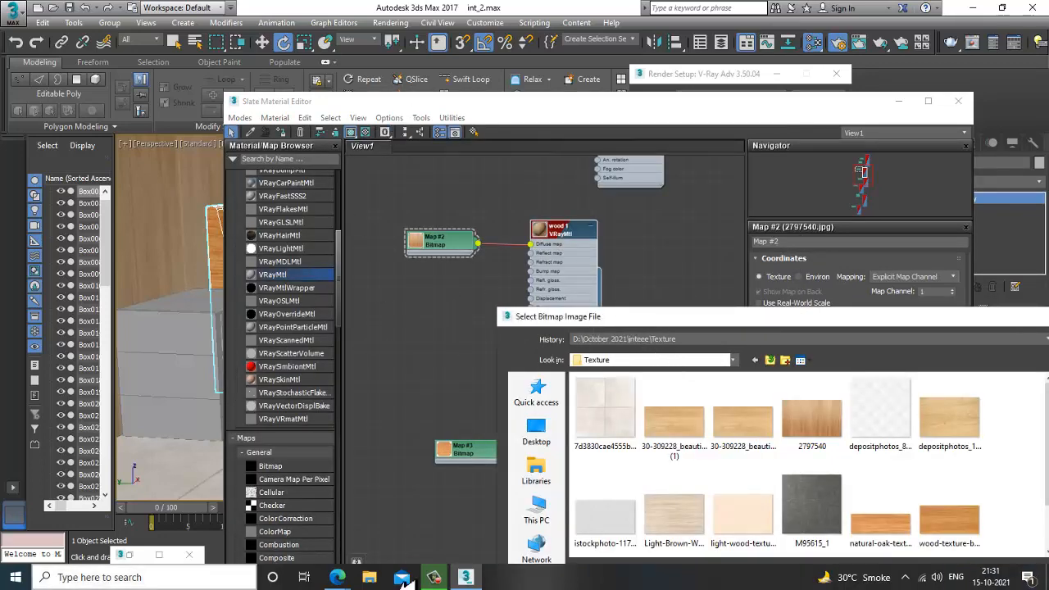
pyautogui.moveTo(707, 326); pyautogui.dragTo(451, 164)
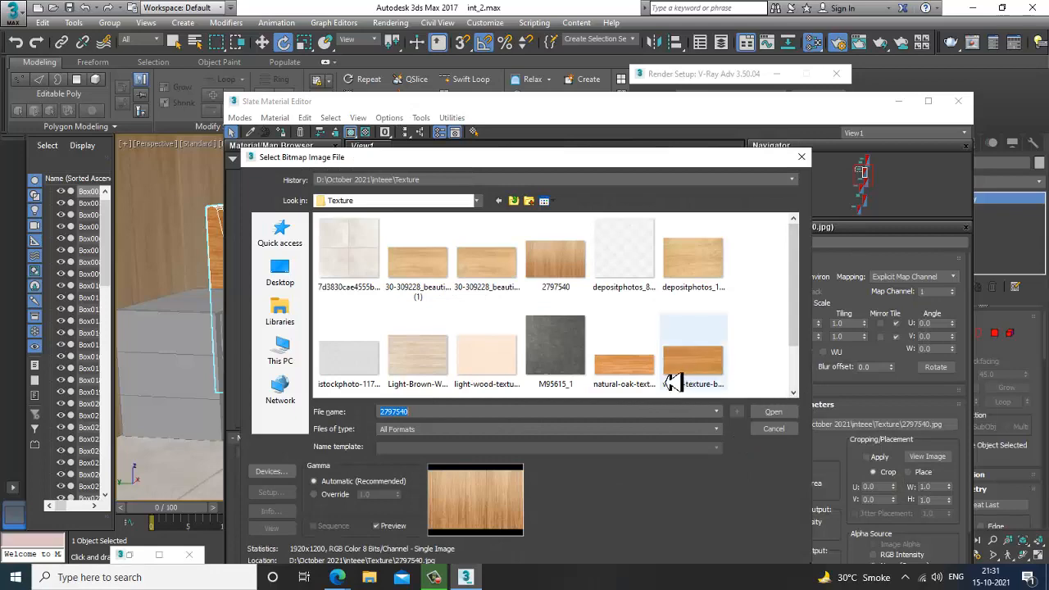
pyautogui.doubleClick(131, 556)
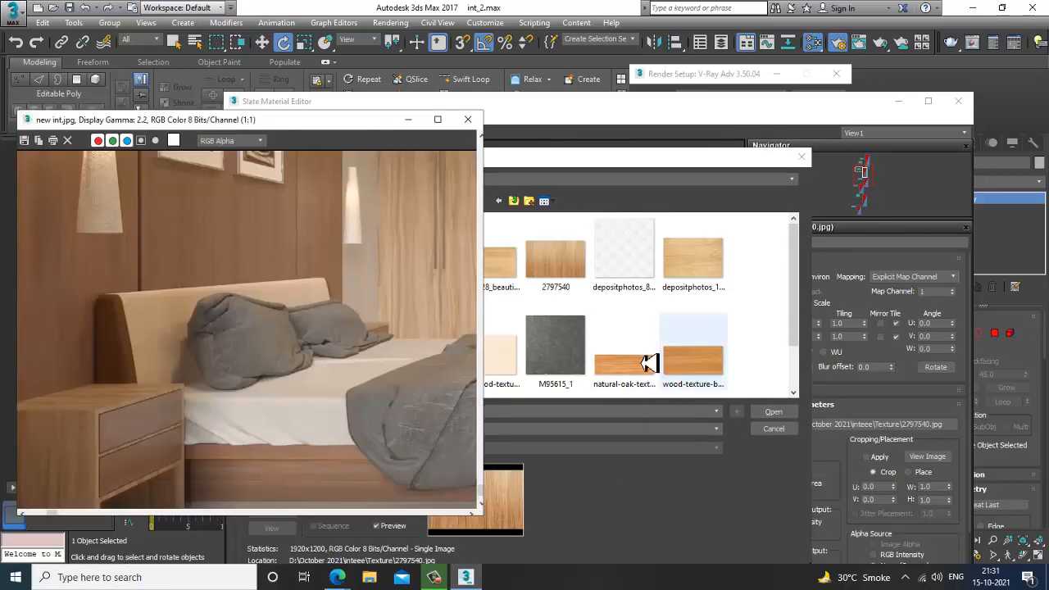
pyautogui.click(599, 162)
pyautogui.moveTo(600, 161); pyautogui.dragTo(745, 148)
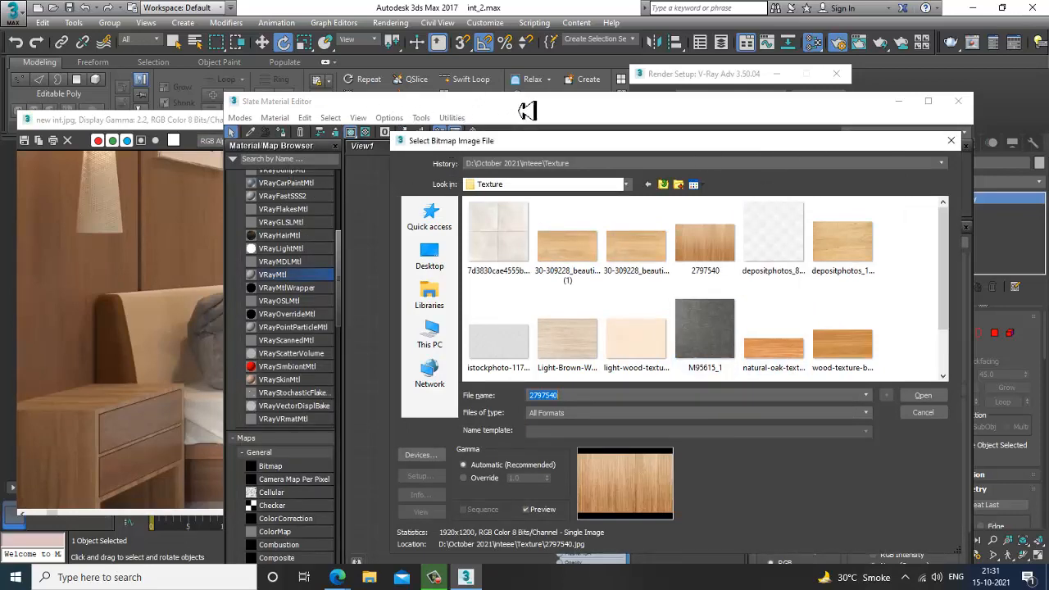
pyautogui.moveTo(496, 143); pyautogui.dragTo(393, 150)
pyautogui.moveTo(188, 130); pyautogui.dragTo(119, 130)
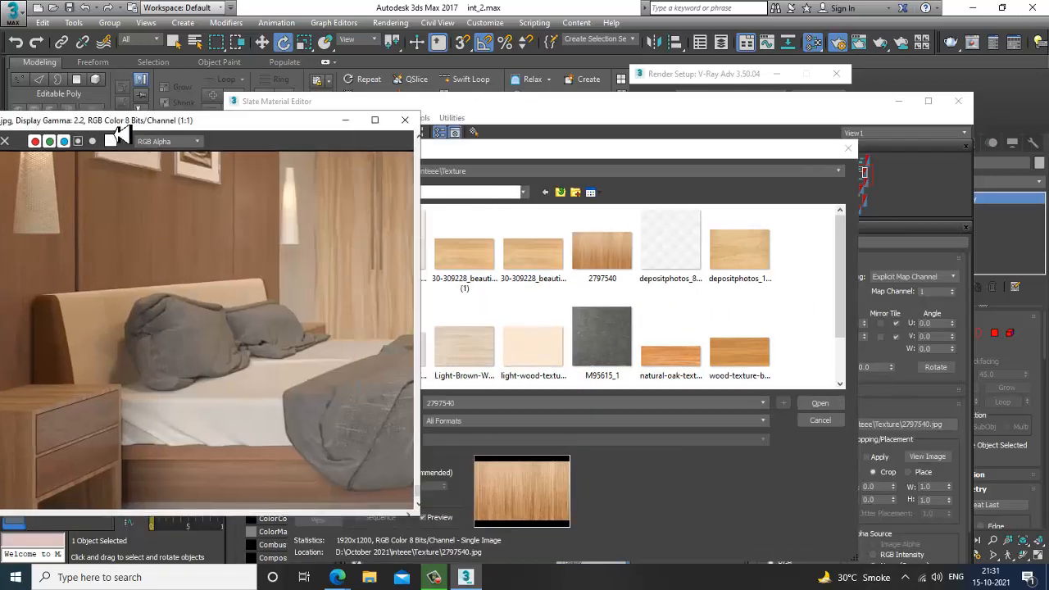
pyautogui.click(609, 159)
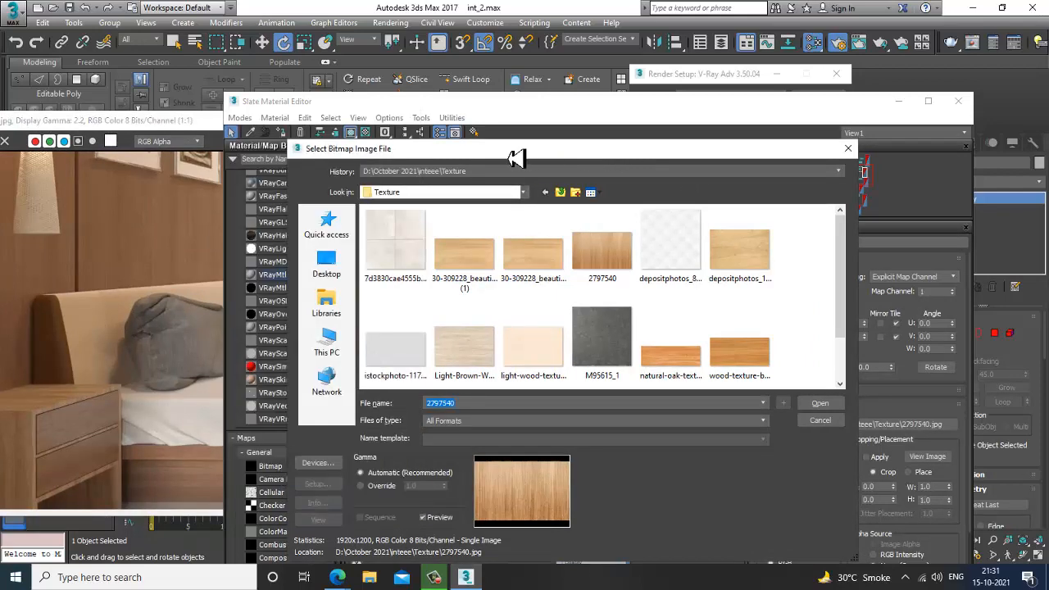
pyautogui.moveTo(515, 158); pyautogui.dragTo(608, 155)
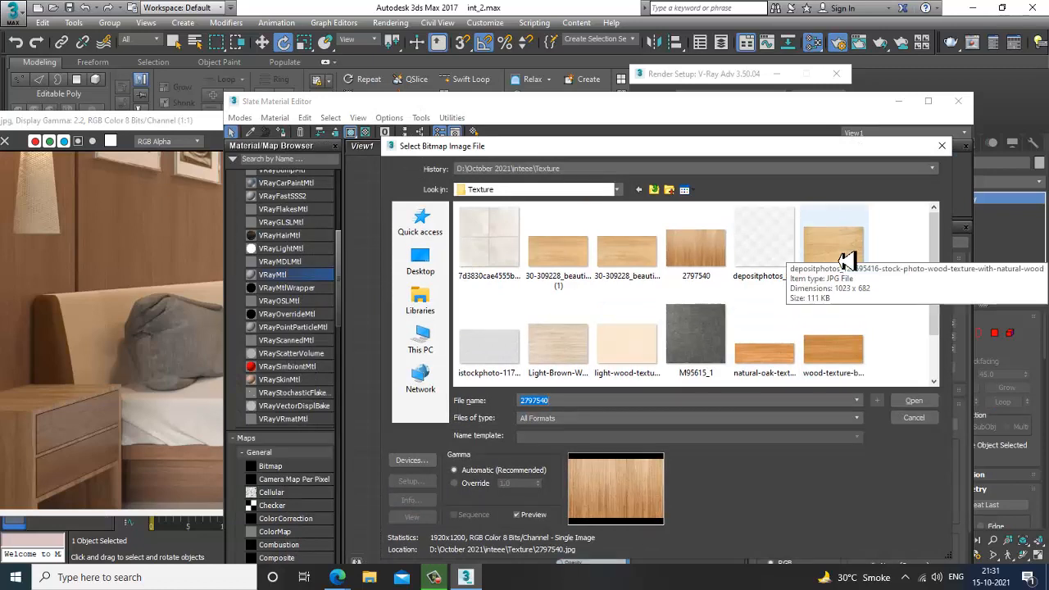
# Step: Try Light-Brown-Wooden-Texture as the diffuse bitmap of the wood 1 material after previewing the natural-oak image
pyautogui.click(777, 358)
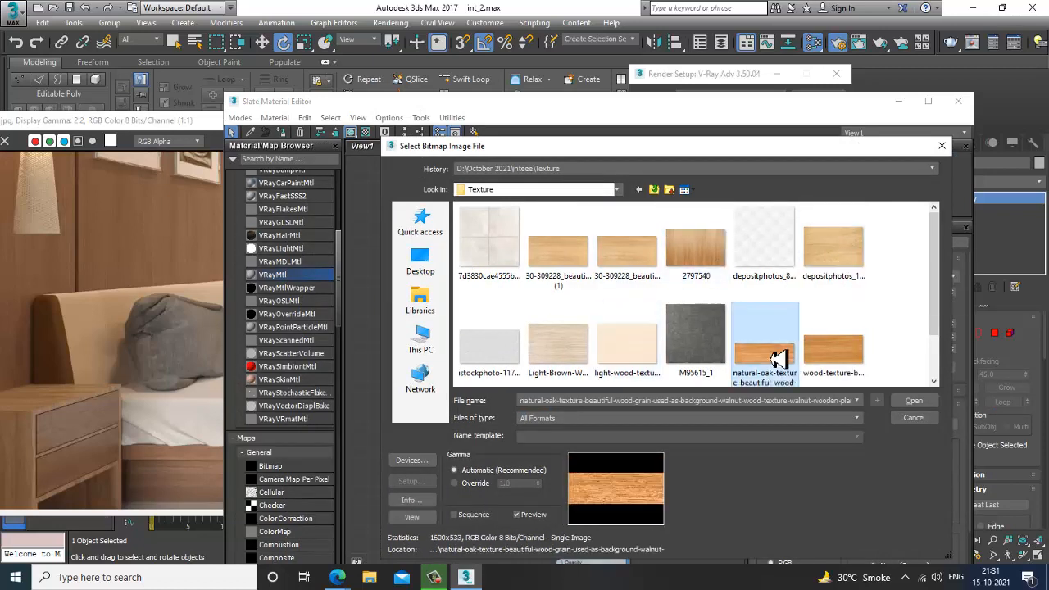
pyautogui.click(577, 351)
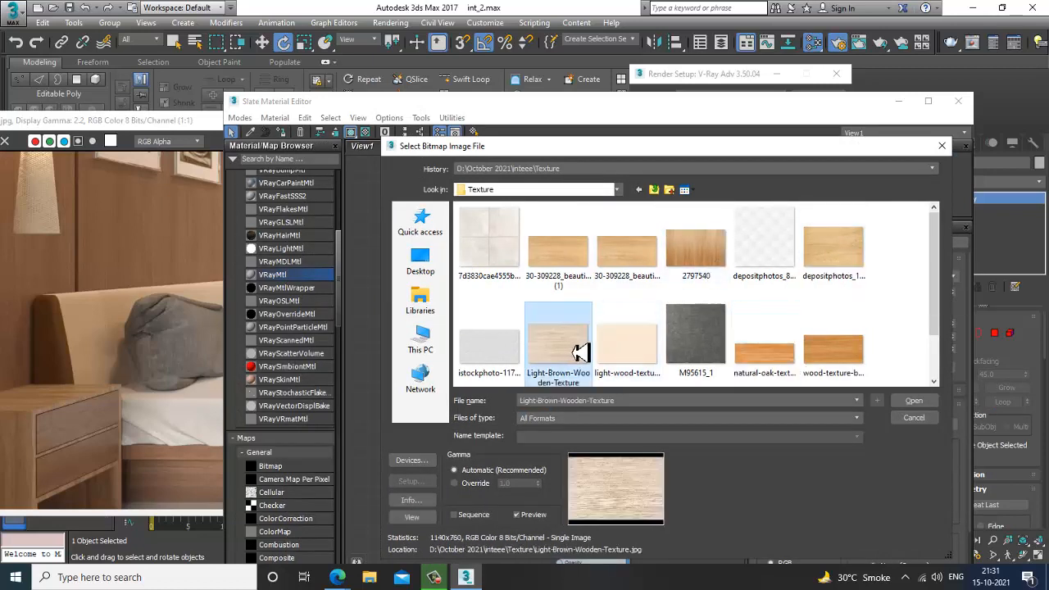
pyautogui.keyDown('ctrl'); pyautogui.click(643, 357); pyautogui.keyUp('ctrl')
pyautogui.keyDown('ctrl'); pyautogui.click(643, 357); pyautogui.keyUp('ctrl')
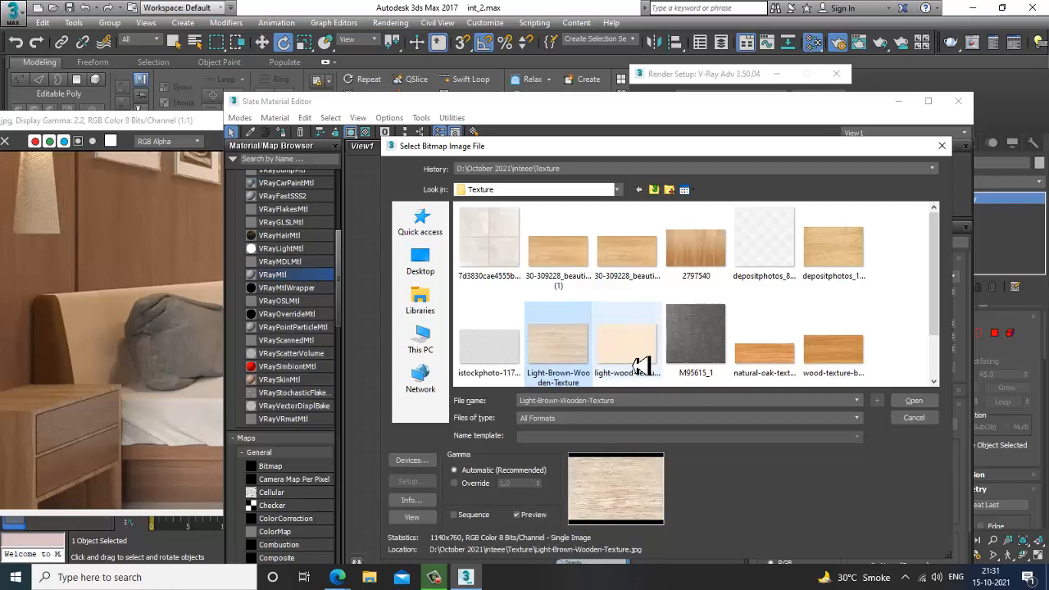
pyautogui.doubleClick(557, 361)
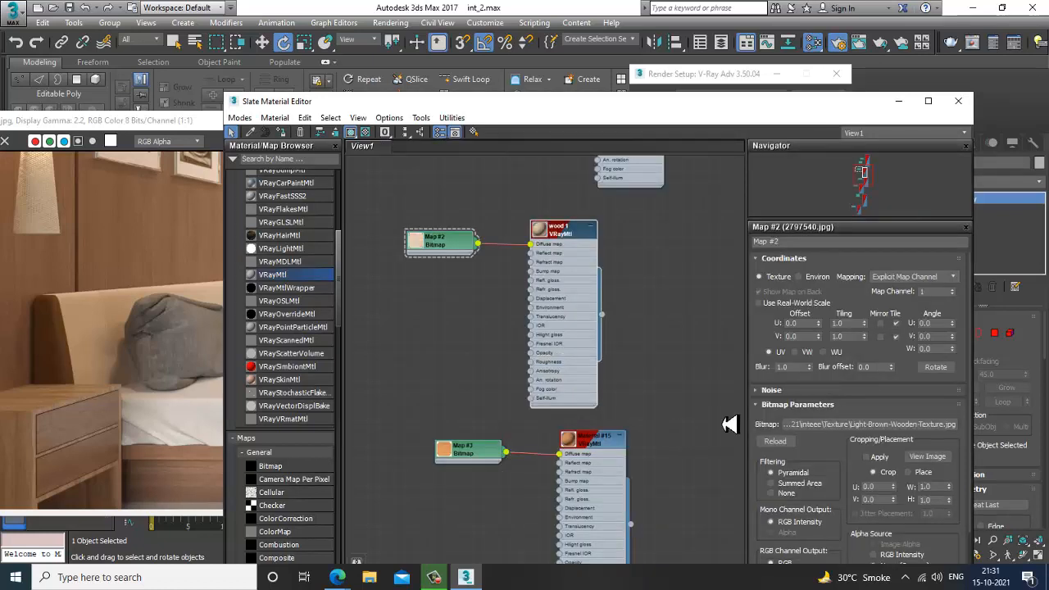
pyautogui.click(901, 102)
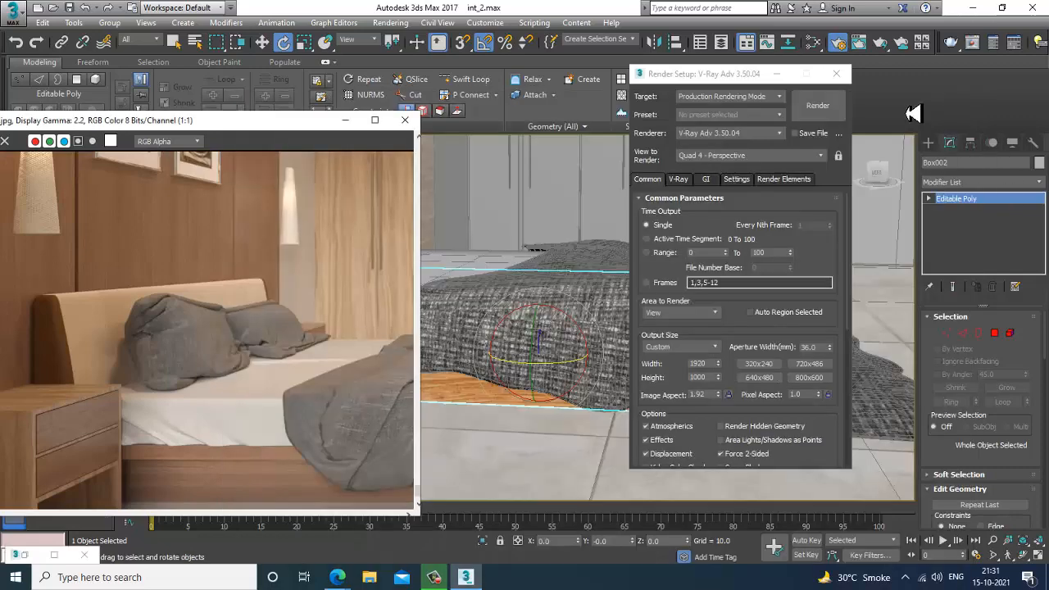
# Step: Try the wood 1 material on the selected bed frame and check it against the reference render
pyautogui.keyDown('alt'); pyautogui.moveTo(605, 379); pyautogui.dragTo(526, 388, button='middle'); pyautogui.keyUp('alt')
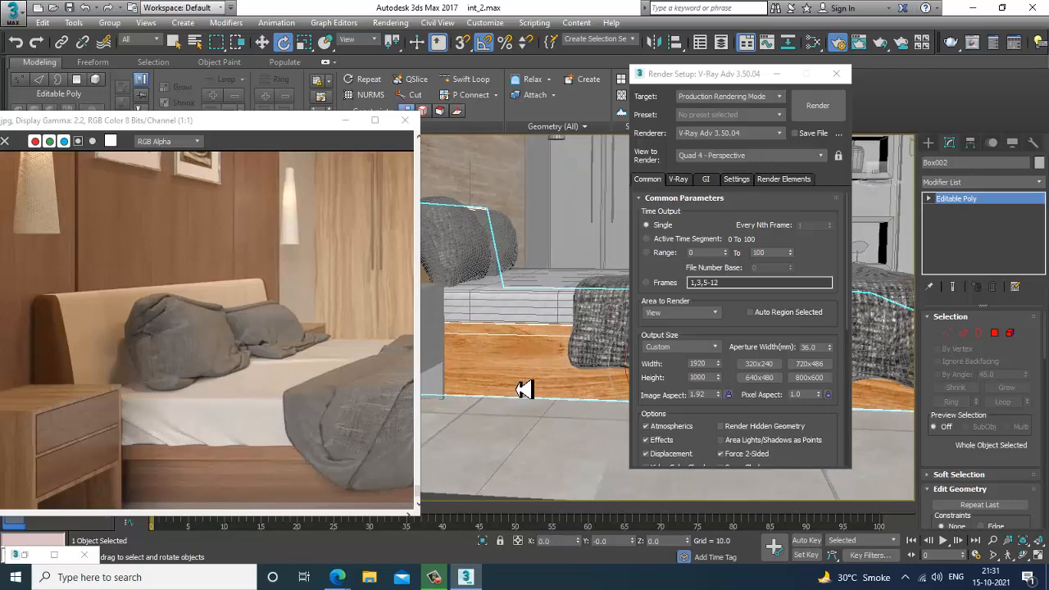
pyautogui.press('m')
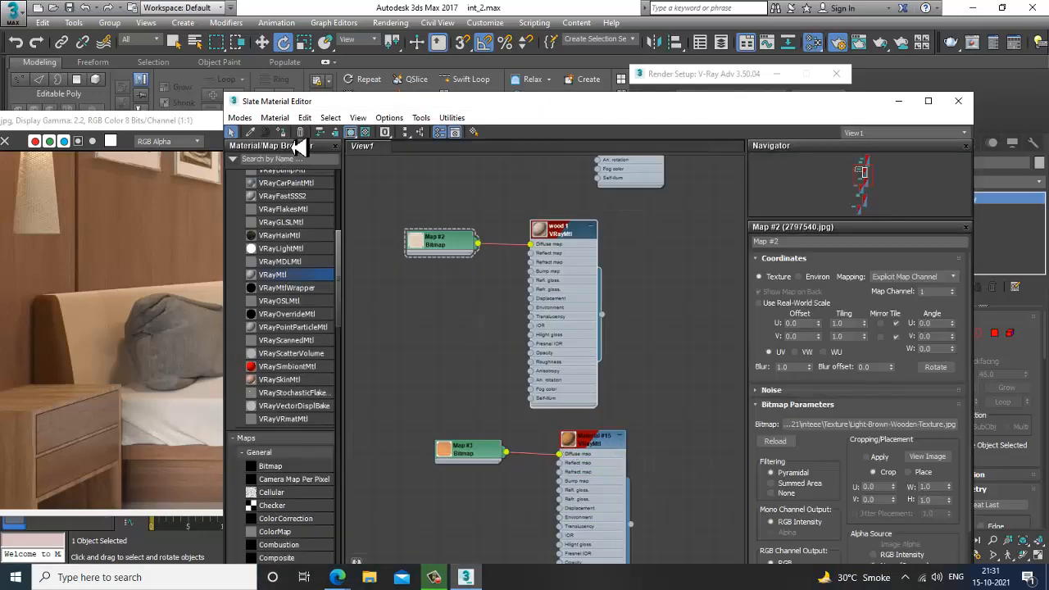
pyautogui.click(898, 101)
pyautogui.press('m')
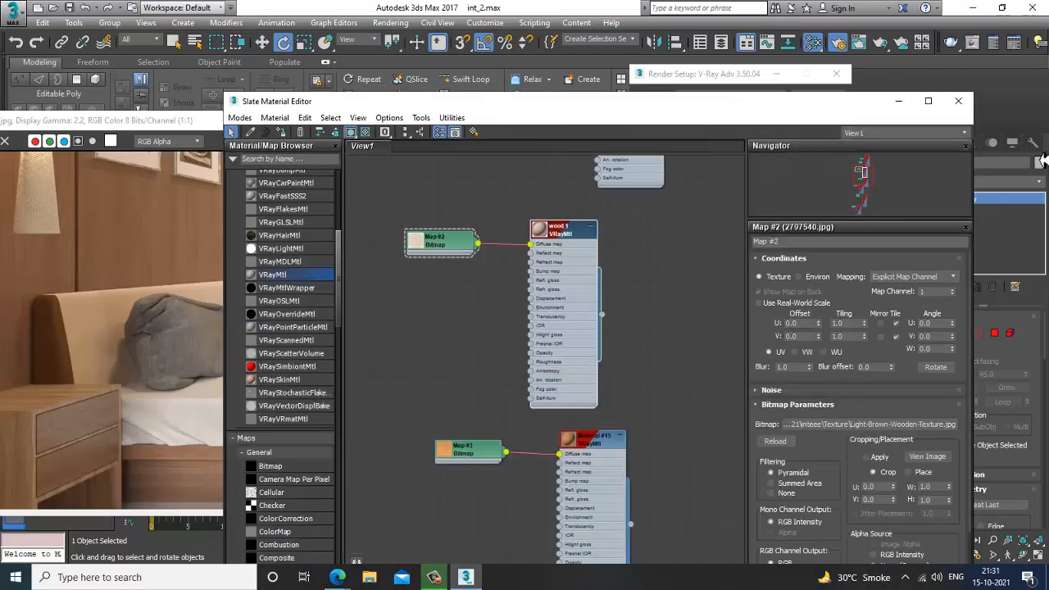
pyautogui.click(898, 100)
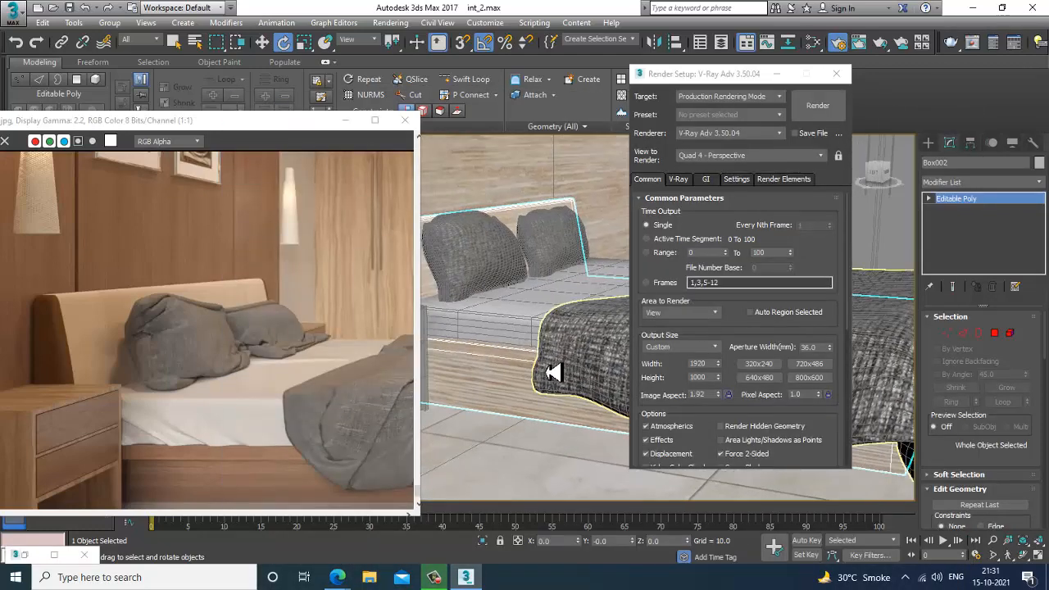
# Step: Undo the wood 1 diffuse bitmap change and select the wood 1 material
pyautogui.keyDown('alt'); pyautogui.moveTo(551, 373); pyautogui.dragTo(629, 436, button='middle'); pyautogui.keyUp('alt')
pyautogui.hotkey('ctrl', 'd')
pyautogui.click(605, 441)
pyautogui.press('m')
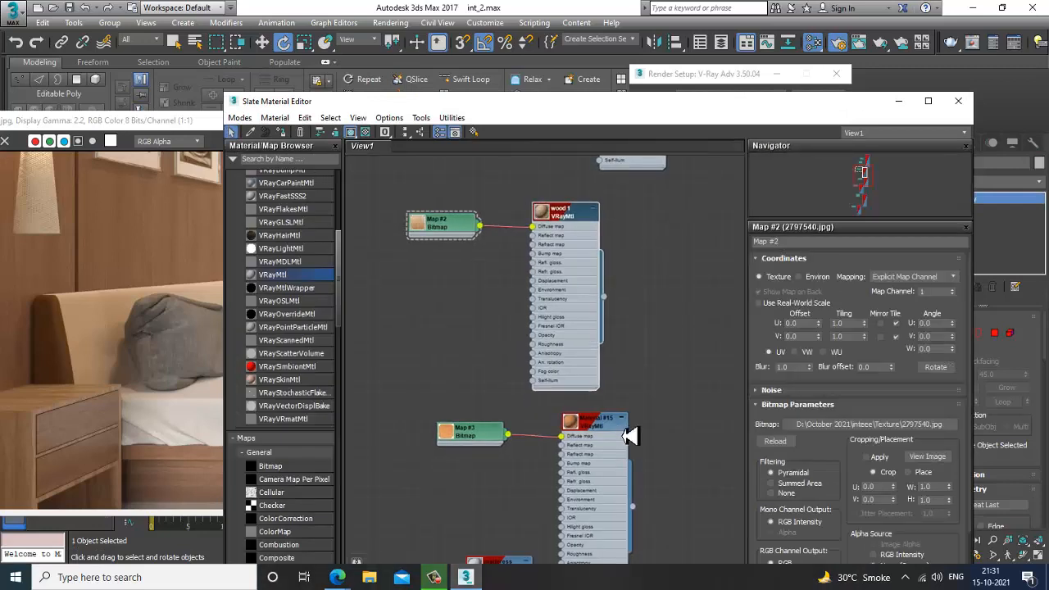
pyautogui.click(571, 216)
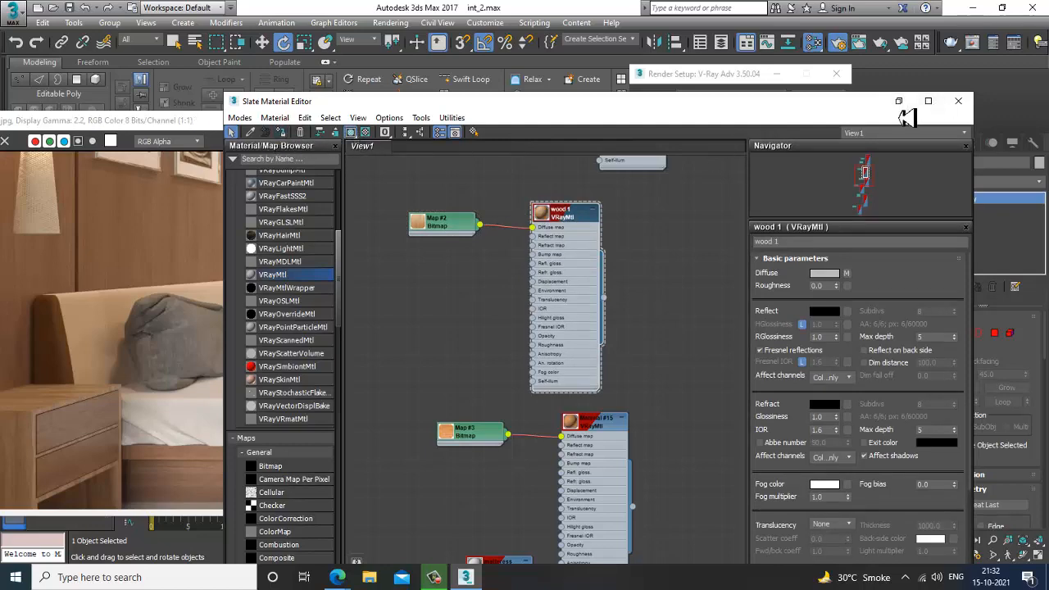
pyautogui.click(898, 102)
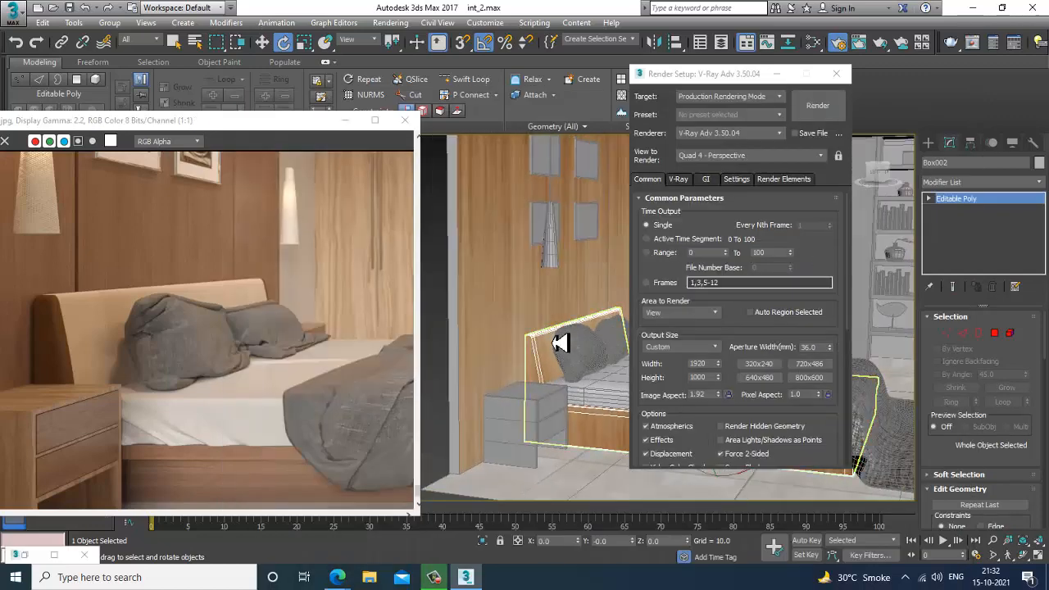
# Step: Deselect everything to view the bed and wall wood together, and select the bed frame again
pyautogui.click(440, 323)
pyautogui.scroll(2, 620, 398)
pyautogui.scroll(1, 570, 397)
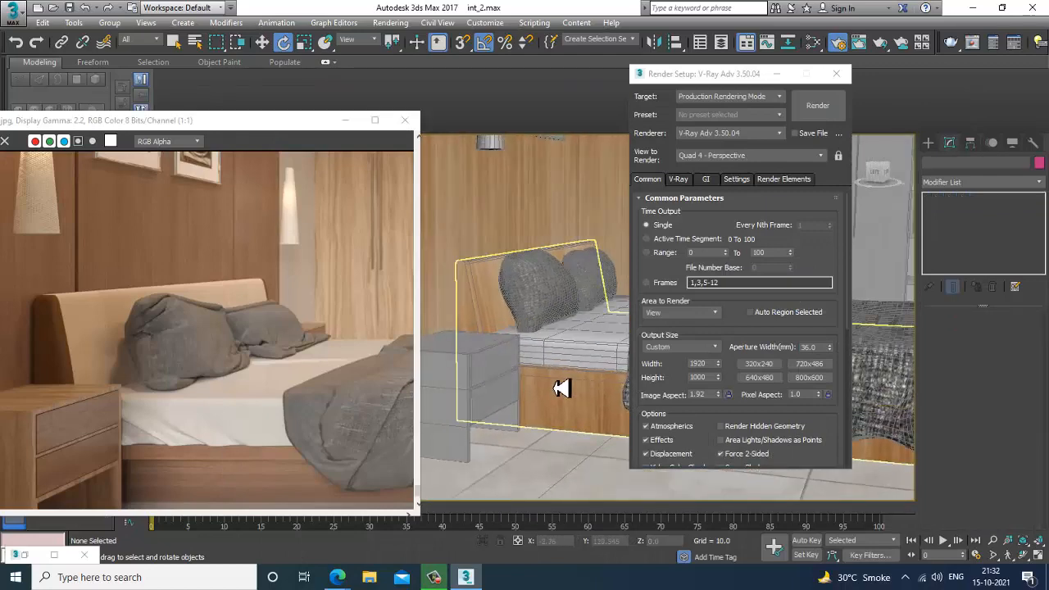
pyautogui.click(574, 422)
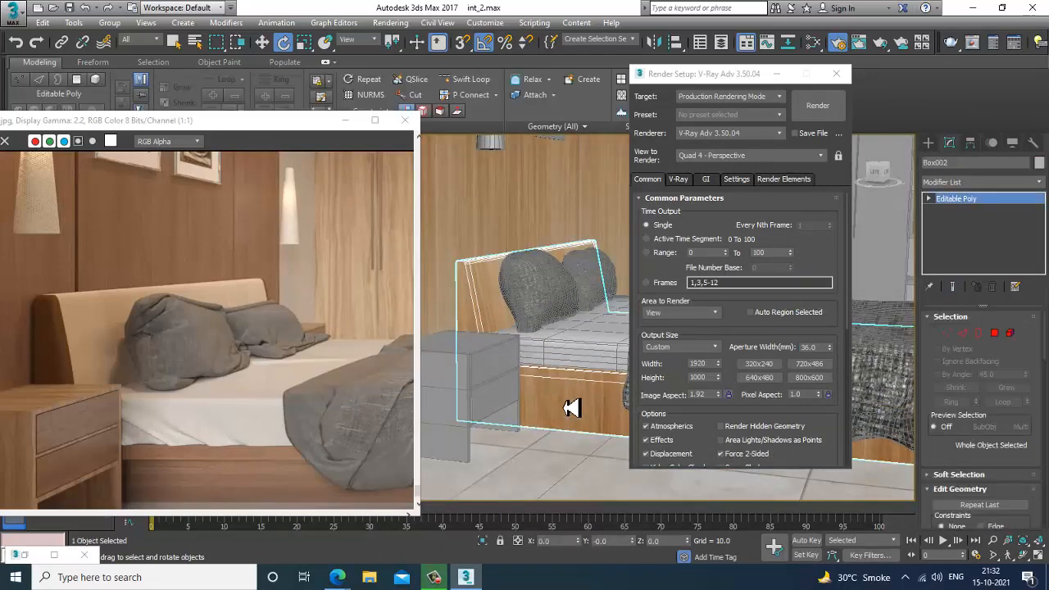
pyautogui.keyDown('alt'); pyautogui.moveTo(568, 417); pyautogui.dragTo(566, 410, button='middle'); pyautogui.keyUp('alt')
# Step: Create a new VRayMtl in an empty part of the node view with Light-Brown-Wooden-Texture as its diffuse bitmap
pyautogui.press('m')
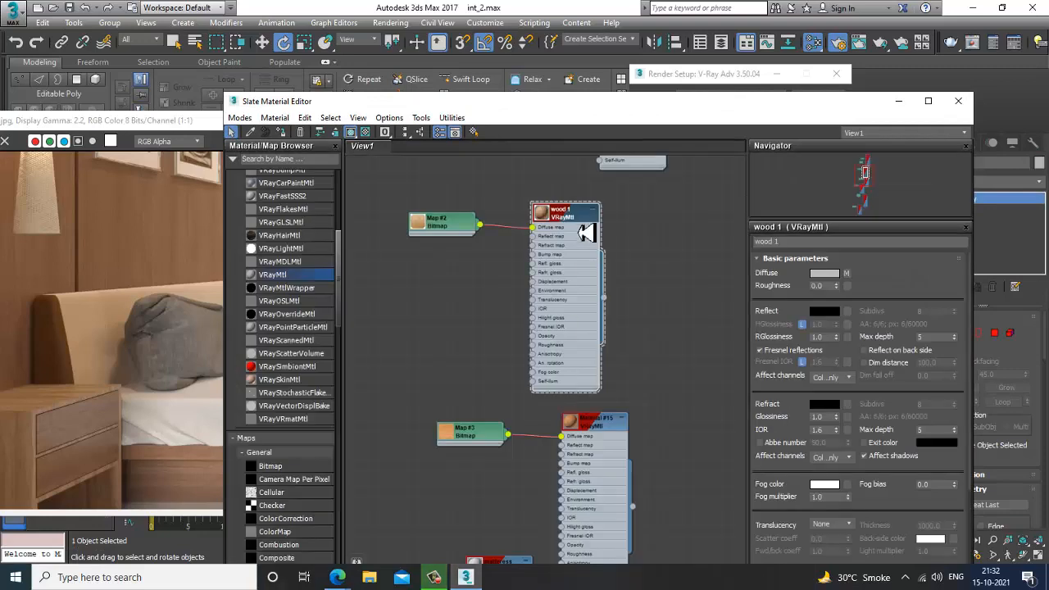
pyautogui.scroll(-5, 576, 232)
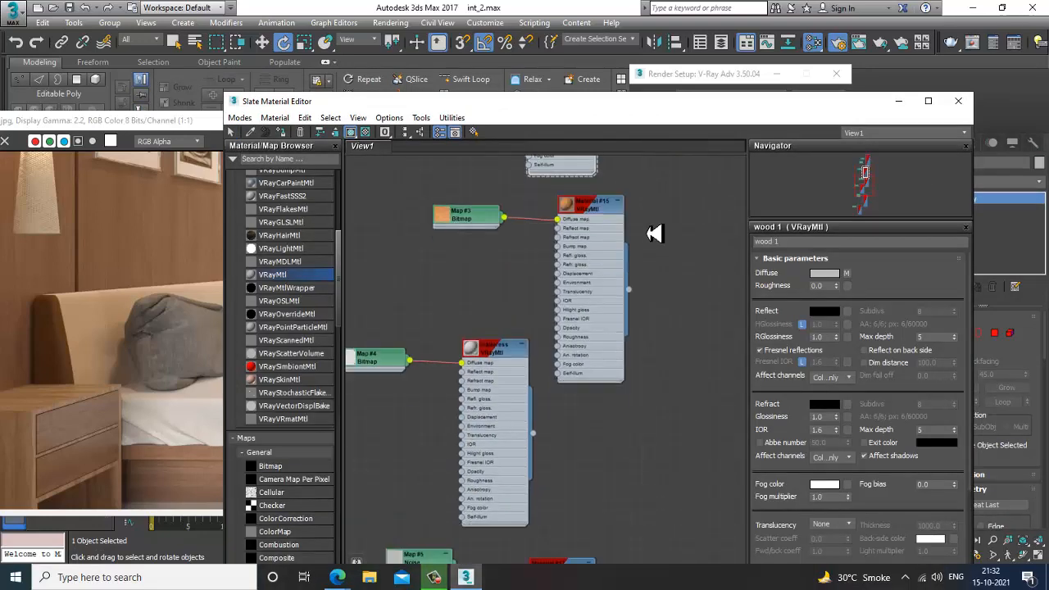
pyautogui.scroll(-8, 574, 369)
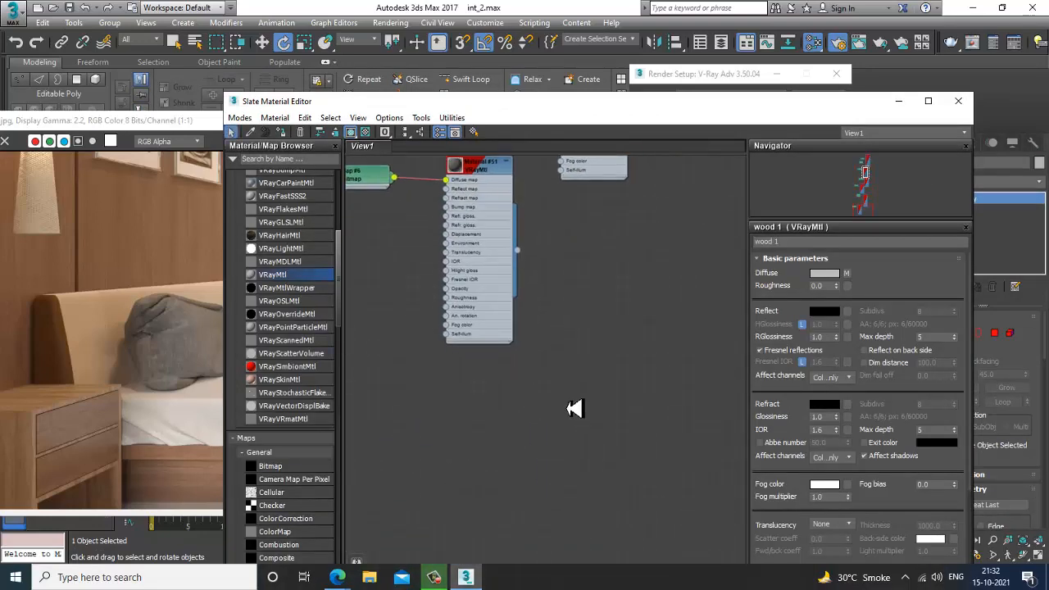
pyautogui.click(644, 297)
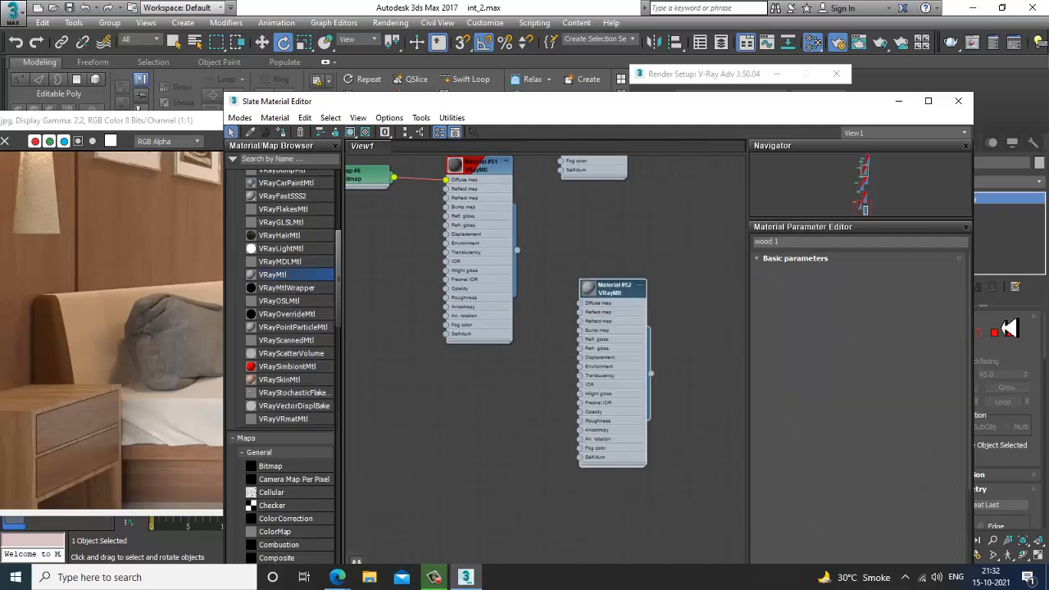
pyautogui.click(849, 286)
pyautogui.doubleClick(414, 138)
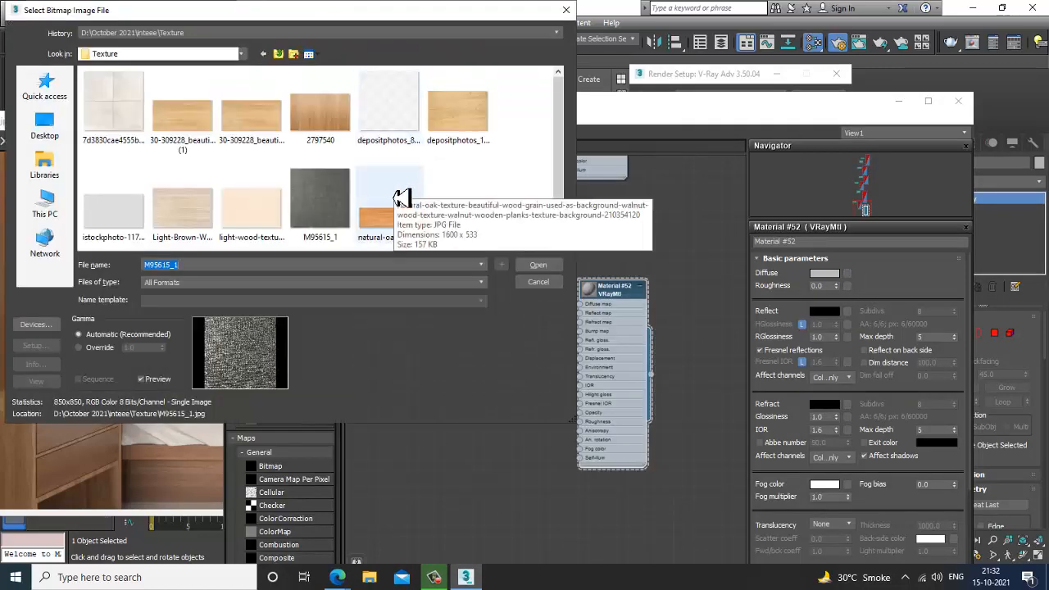
pyautogui.doubleClick(206, 221)
# Step: Assign the new VRayMtl to the bed frame, show its texture in the viewport and compare it with the reference render
pyautogui.click(281, 133)
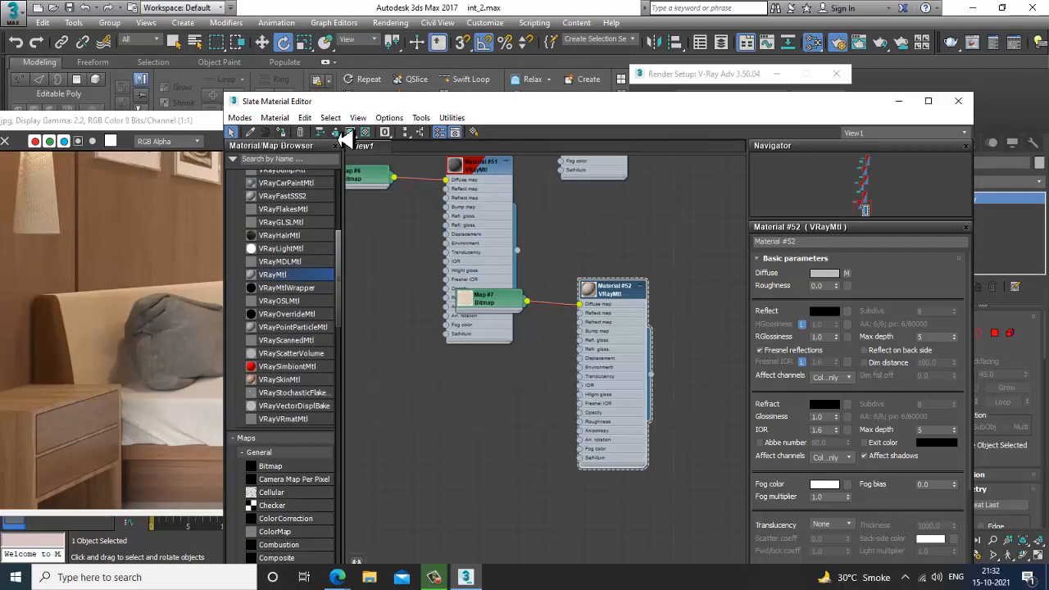
pyautogui.click(351, 132)
pyautogui.click(899, 102)
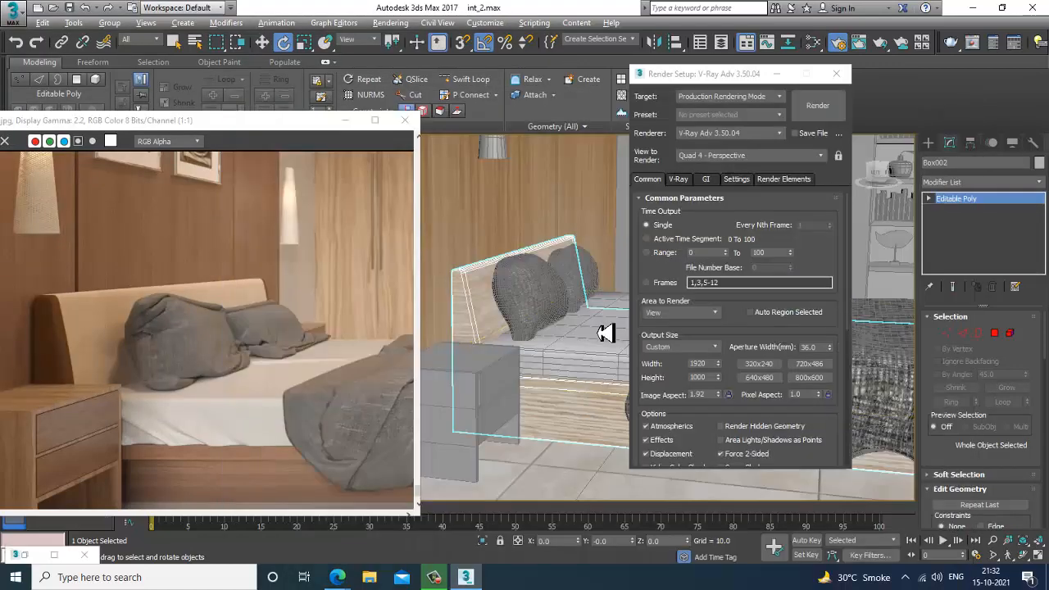
pyautogui.keyDown('alt'); pyautogui.moveTo(606, 332); pyautogui.dragTo(589, 321, button='middle'); pyautogui.keyUp('alt')
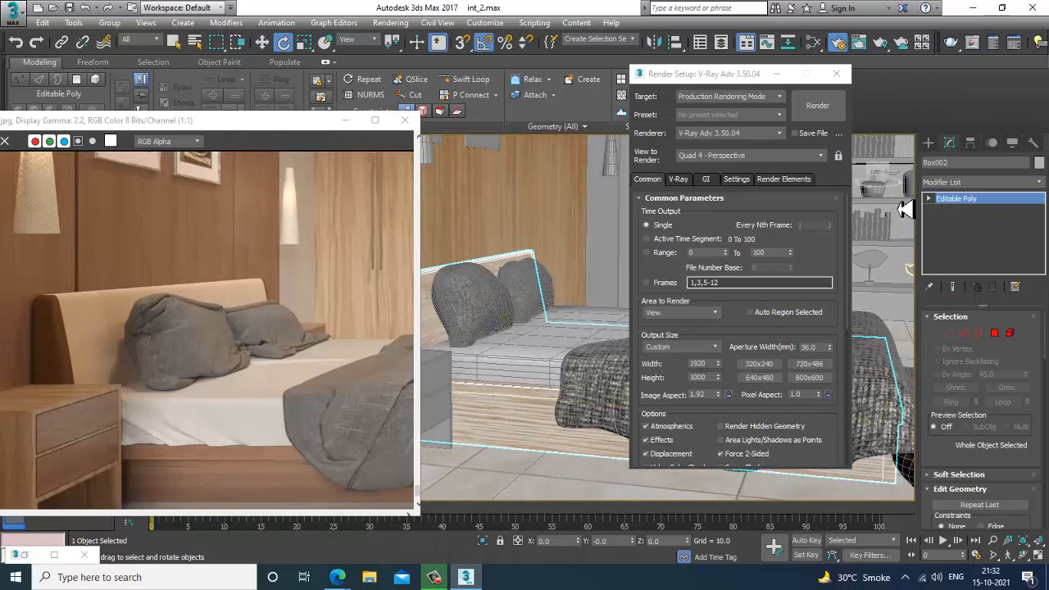
pyautogui.scroll(-1, 415, 383)
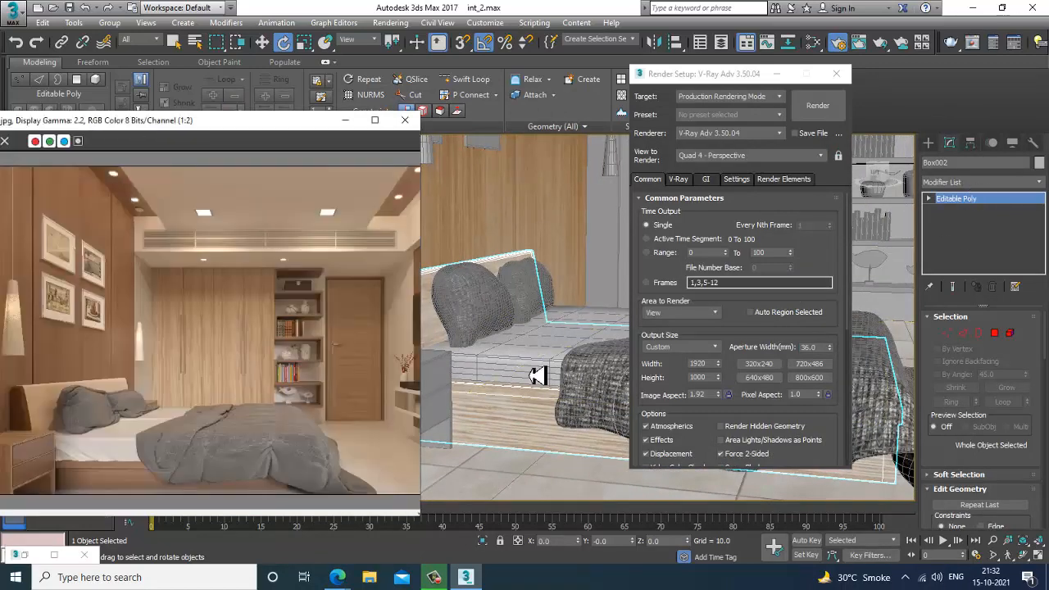
pyautogui.moveTo(530, 374)
pyautogui.keyDown('alt'); pyautogui.mouseDown(button='middle')
pyautogui.moveTo(543, 374)
pyautogui.moveTo(535, 396)
pyautogui.moveTo(548, 382)
pyautogui.moveTo(540, 397)
pyautogui.moveTo(541, 365)
pyautogui.moveTo(546, 374)
pyautogui.mouseUp(button='middle'); pyautogui.keyUp('alt')
# Step: Replace the bed material's diffuse bitmap with 30-309228_beautiful-wooden-texture-wood-tiles-texture-wooden-light
pyautogui.press('m')
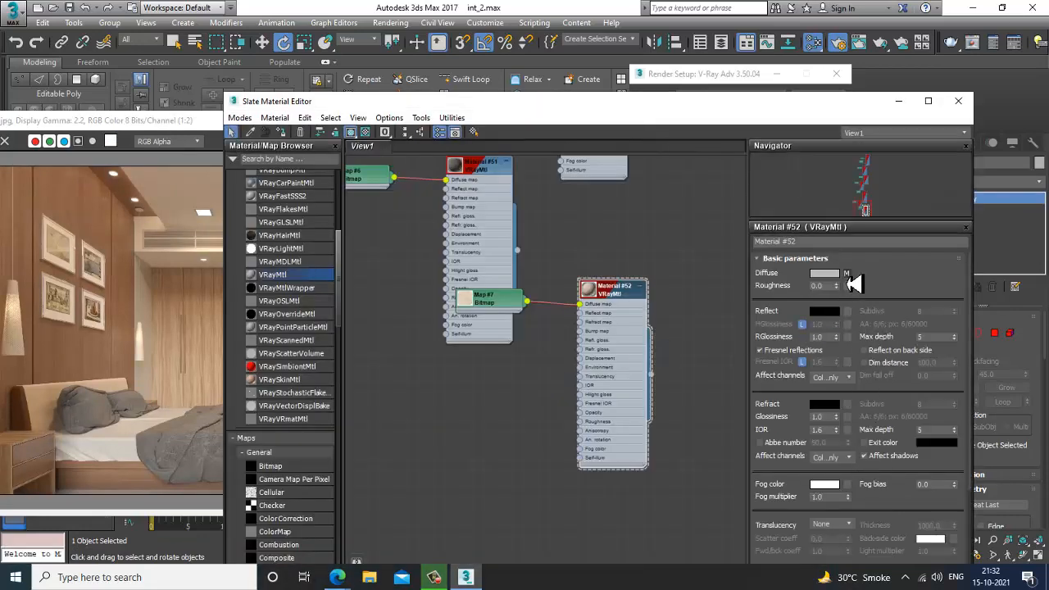
pyautogui.doubleClick(495, 298)
pyautogui.click(873, 424)
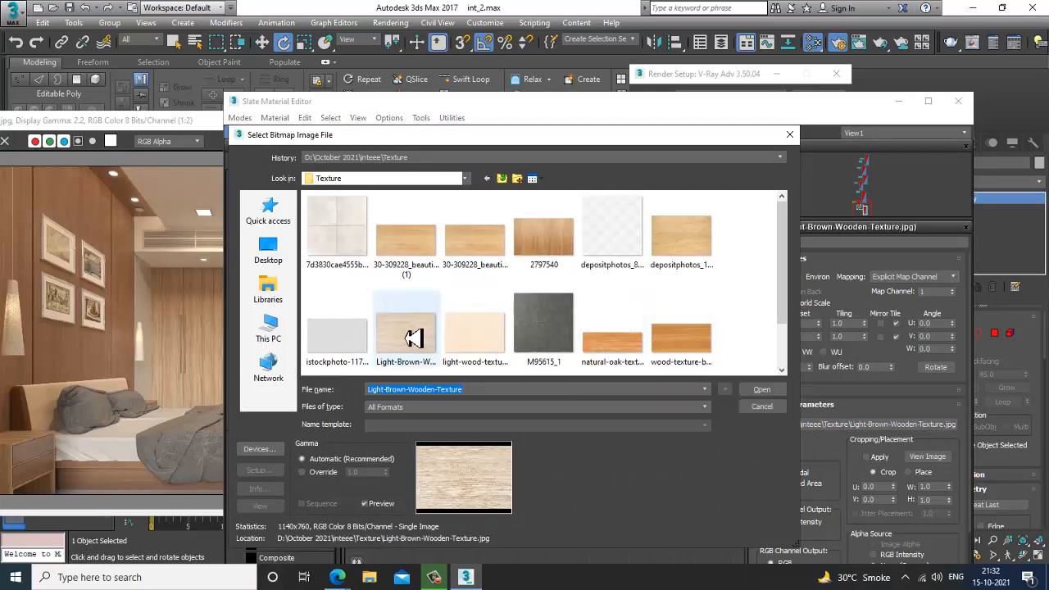
pyautogui.click(453, 342)
pyautogui.click(466, 259)
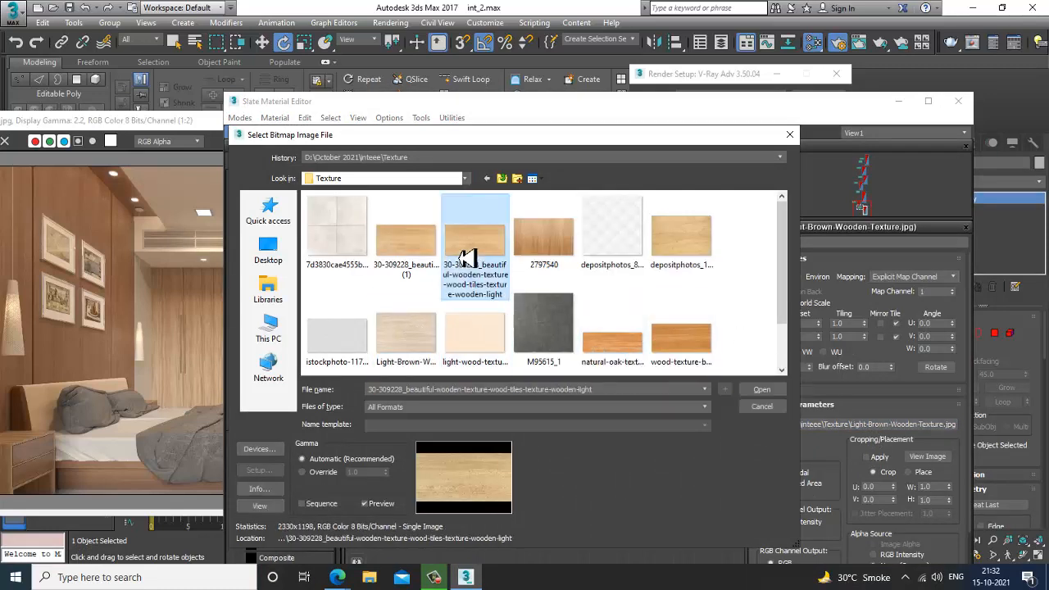
pyautogui.doubleClick(466, 259)
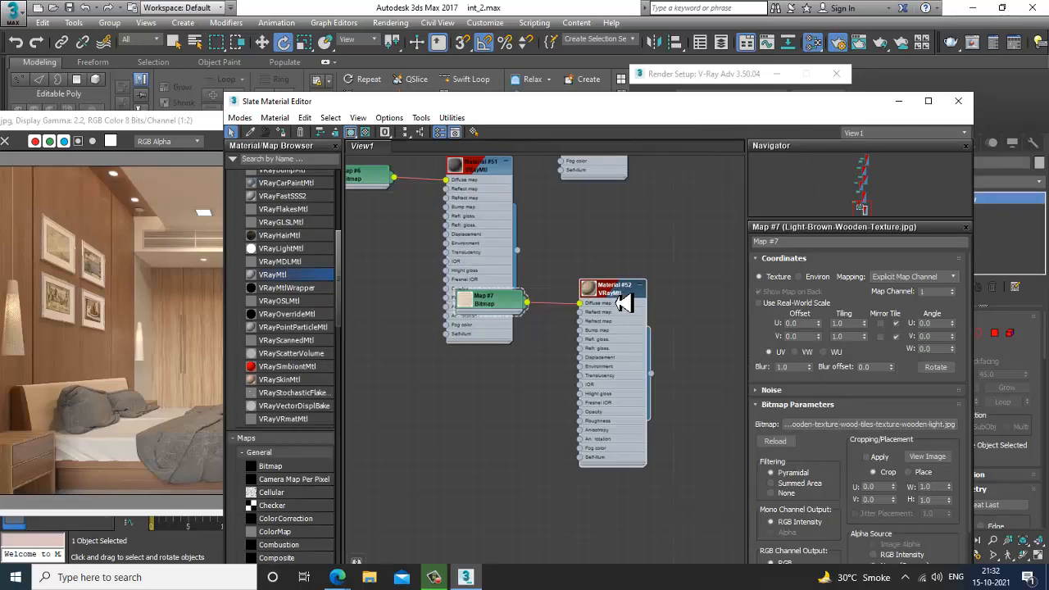
pyautogui.click(899, 102)
# Step: Add a UVW Map modifier with Box mapping to the bed frame
pyautogui.keyDown('alt'); pyautogui.moveTo(541, 386); pyautogui.dragTo(564, 375, button='middle'); pyautogui.keyUp('alt')
pyautogui.click(980, 182)
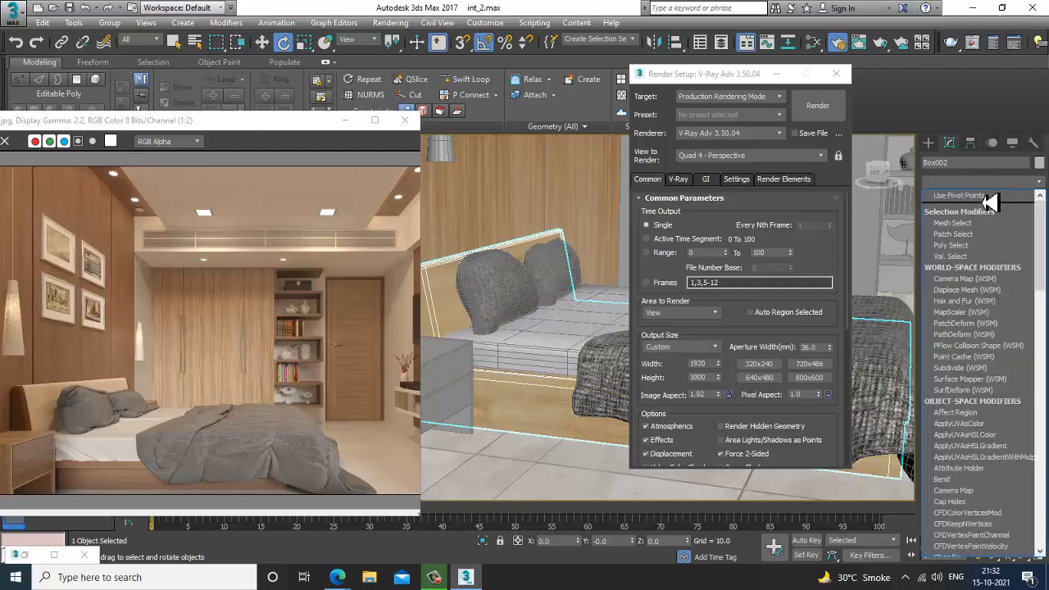
pyautogui.scroll(-15, 994, 261)
pyautogui.click(968, 397)
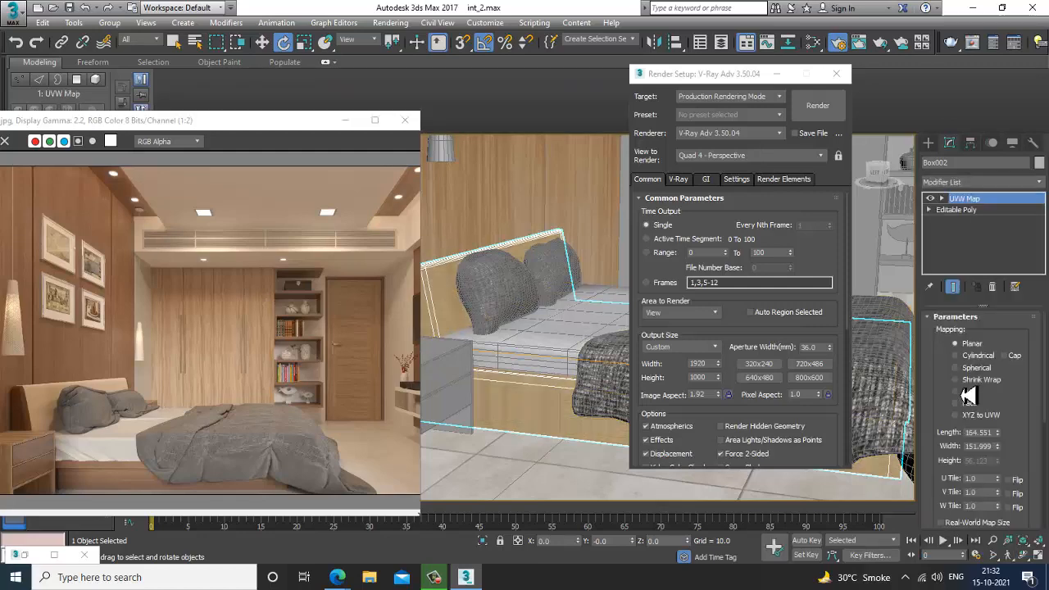
pyautogui.click(968, 392)
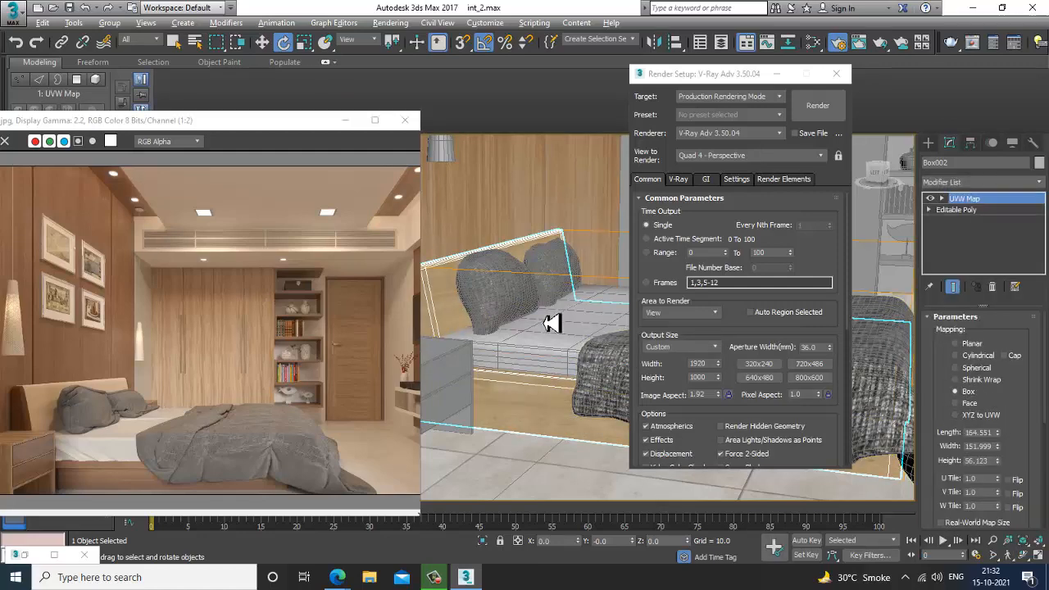
# Step: Convert the box-mapped bed frame to an Editable Poly
pyautogui.keyDown('alt'); pyautogui.moveTo(552, 318); pyautogui.dragTo(557, 347, button='middle'); pyautogui.keyUp('alt')
pyautogui.press('w')
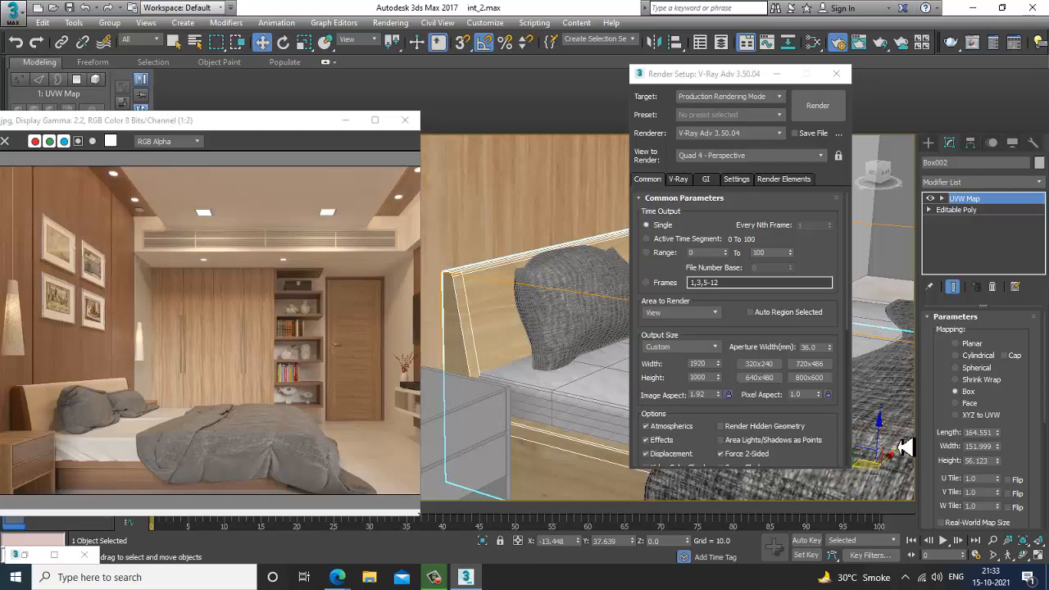
pyautogui.rightClick(895, 366)
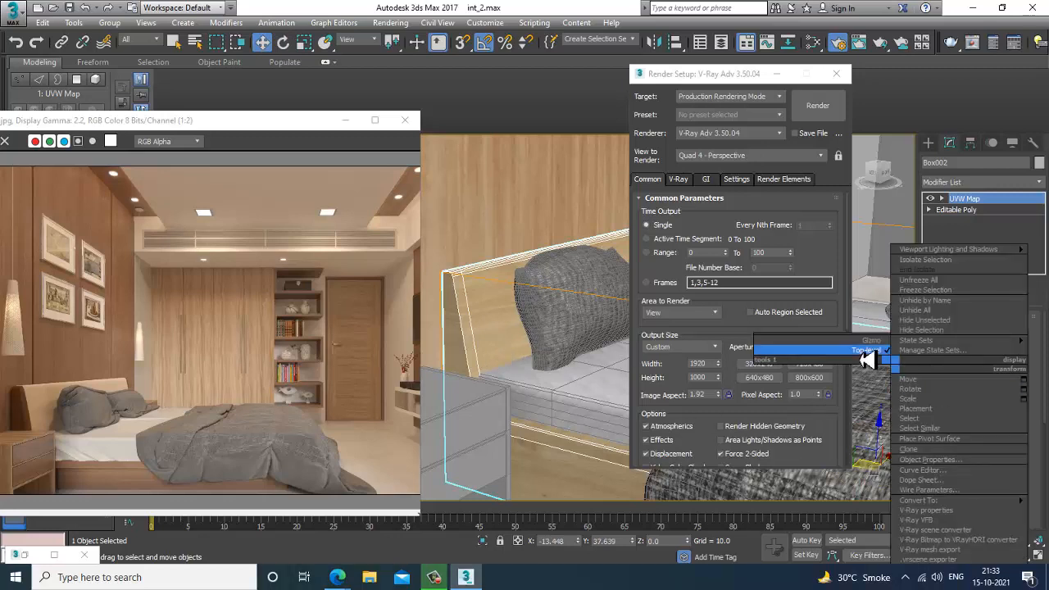
pyautogui.rightClick(478, 306)
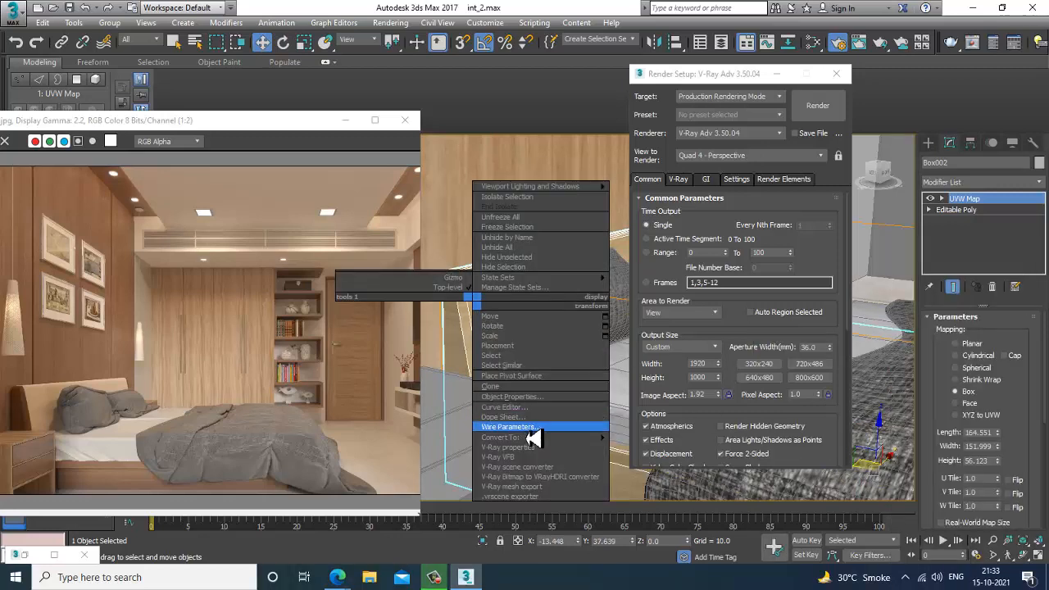
pyautogui.moveTo(534, 437)
pyautogui.click(699, 448)
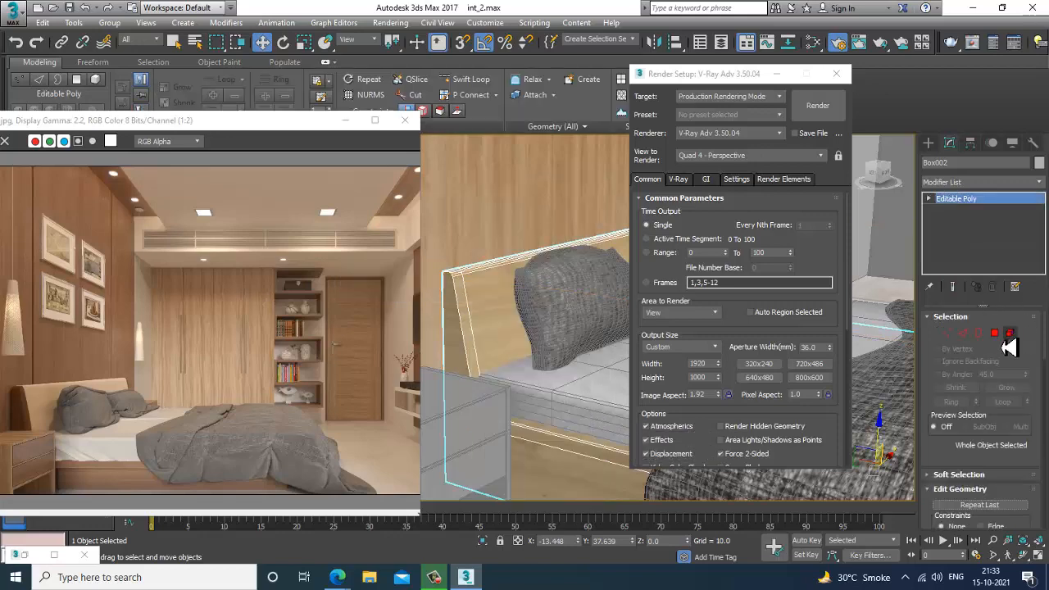
# Step: Select the headboard's inner front polygons and assign them Material #17, the beige VRayMtl with the Noise bump map
pyautogui.click(994, 333)
pyautogui.click(565, 327)
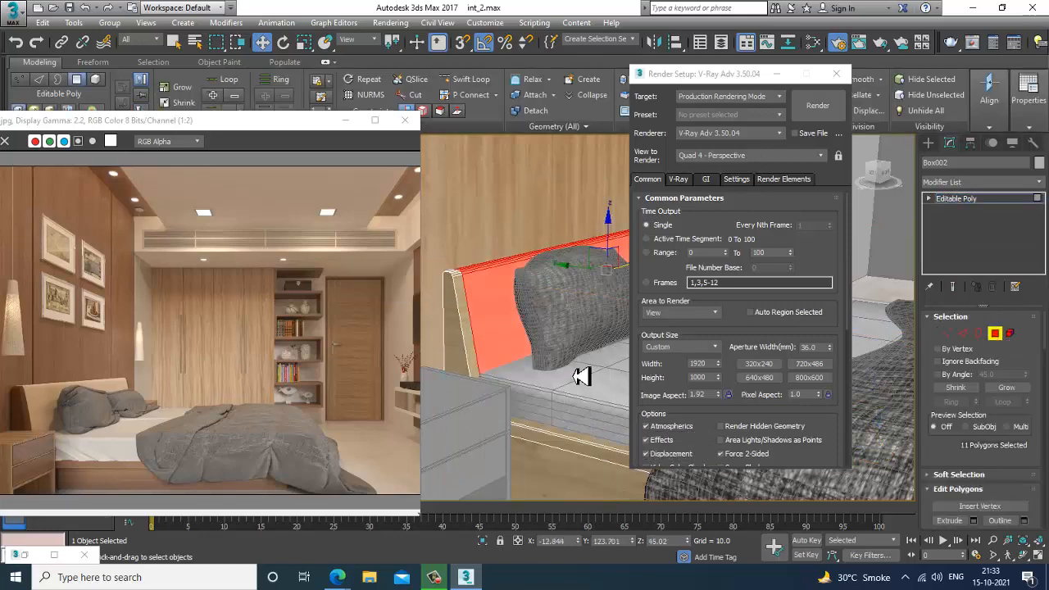
pyautogui.keyDown('alt'); pyautogui.moveTo(581, 376); pyautogui.dragTo(536, 346, button='middle'); pyautogui.keyUp('alt')
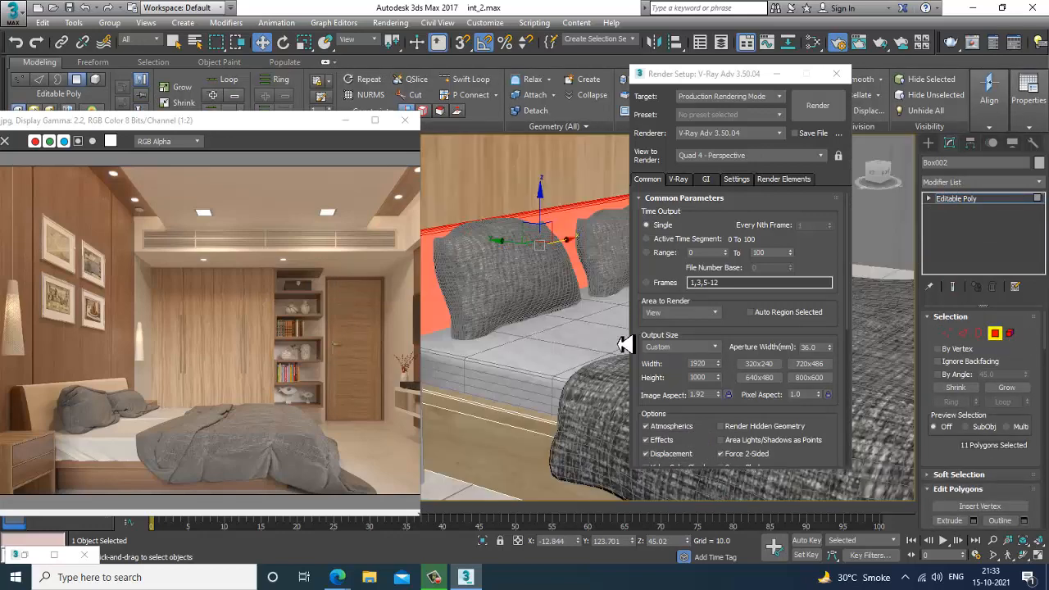
pyautogui.press('m')
pyautogui.moveTo(641, 295); pyautogui.dragTo(653, 379, button='middle')
pyautogui.click(633, 278)
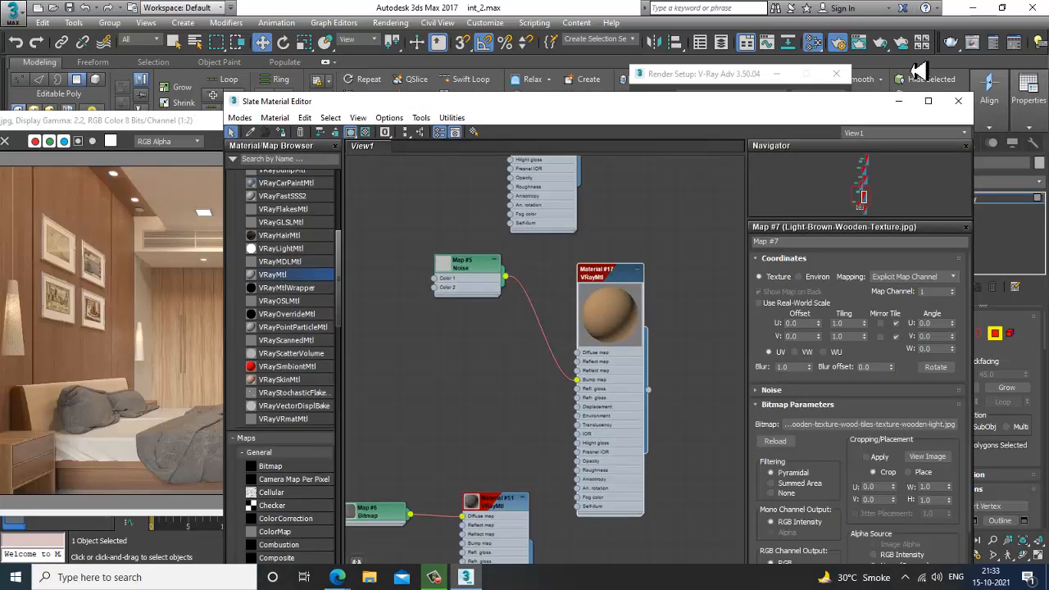
pyautogui.click(901, 103)
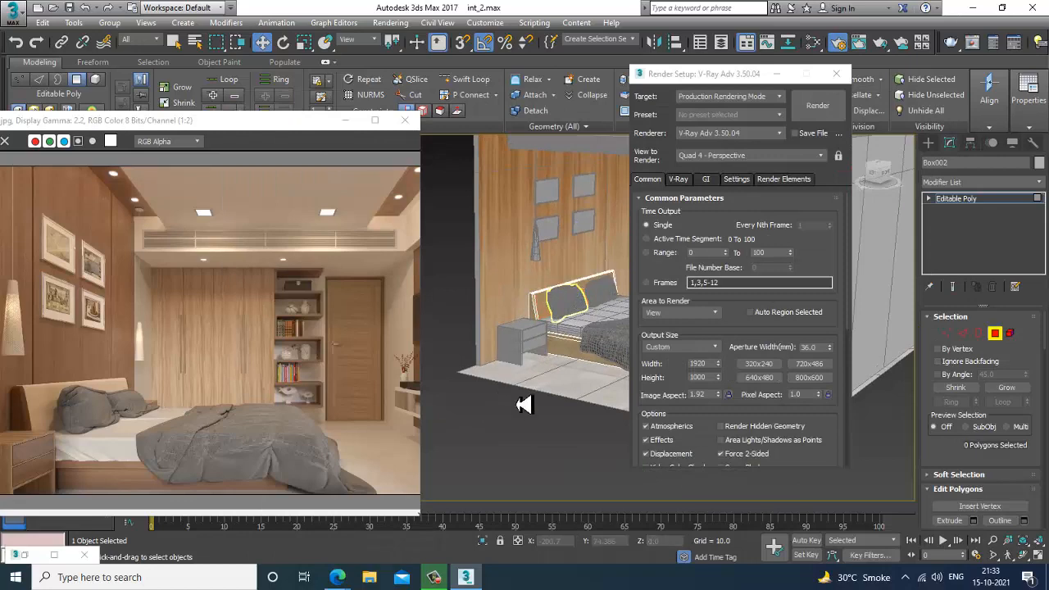
# Step: Minimise the Render Setup window and examine the bed, wood wall and wardrobe against the reference render
pyautogui.click(777, 74)
pyautogui.keyDown('alt'); pyautogui.moveTo(688, 316); pyautogui.dragTo(740, 330, button='middle'); pyautogui.keyUp('alt')
pyautogui.scroll(3, 754, 301)
pyautogui.scroll(3, 738, 362)
pyautogui.scroll(-3, 732, 363)
pyautogui.press('F4')
pyautogui.scroll(-4, 792, 330)
pyautogui.scroll(4, 794, 331)
pyautogui.scroll(-3, 718, 354)
pyautogui.scroll(3, 722, 332)
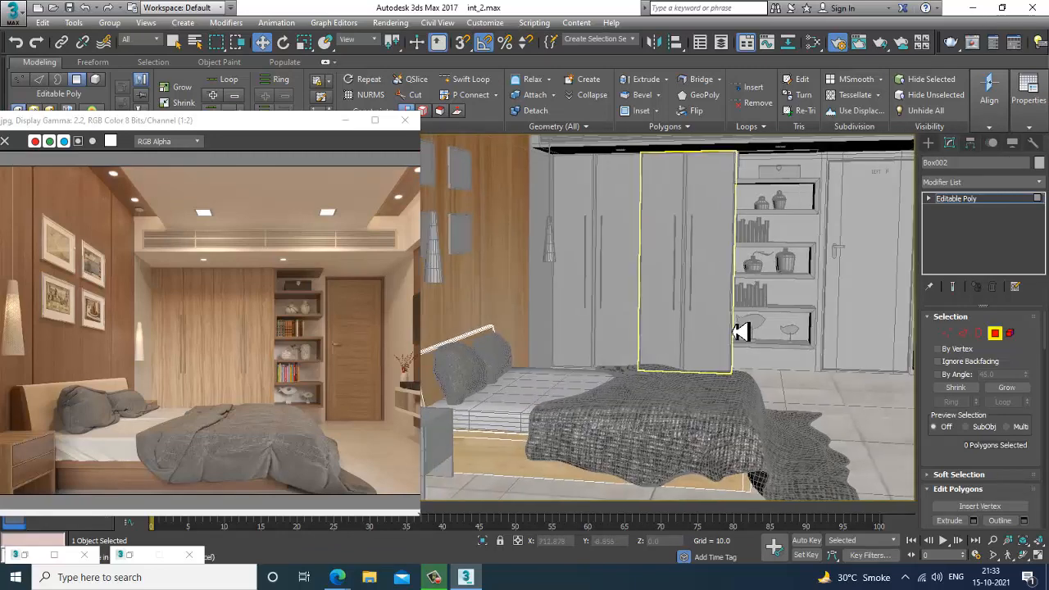